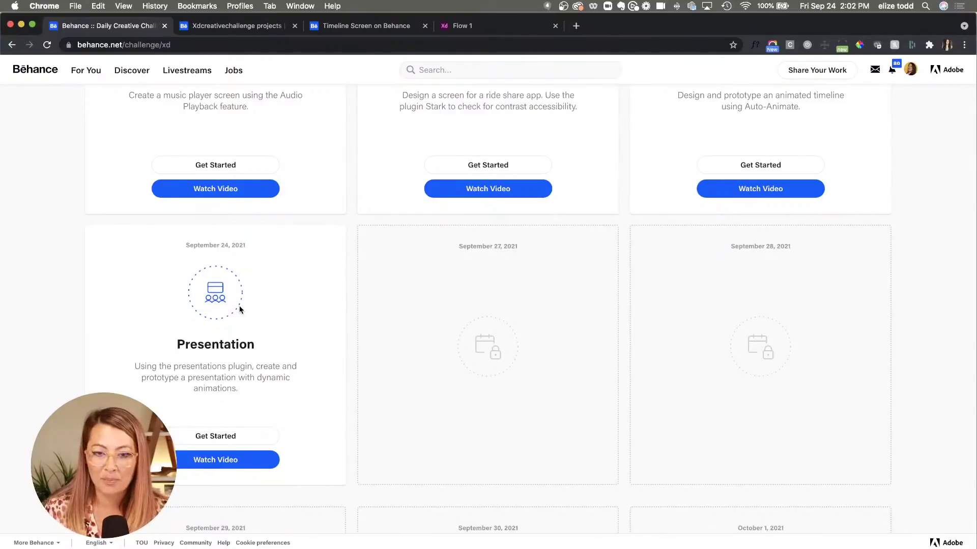
- Review the XD Creative Challenge page from its introduction down to the September 24 Presentation challenge
scroll(240, 308, "up", 10)
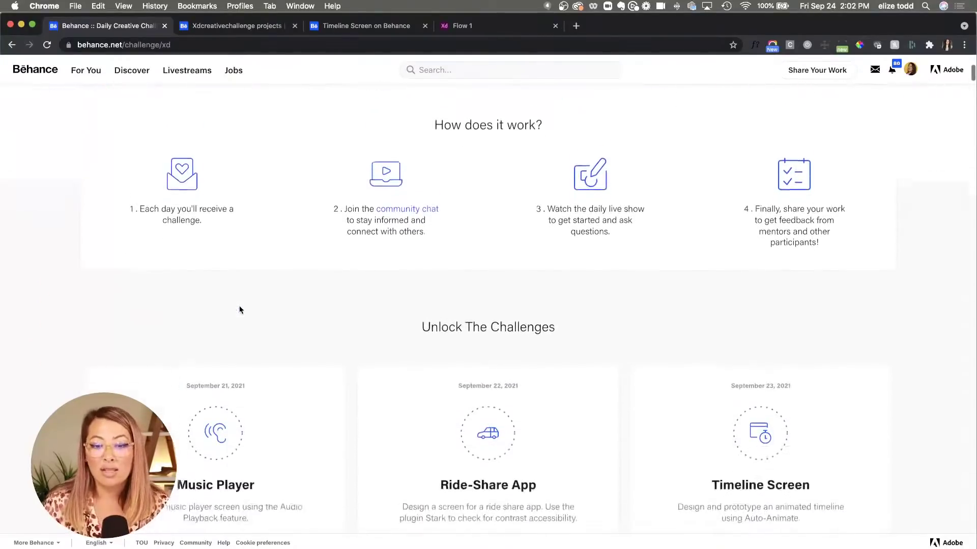
scroll(394, 347, "up", 5)
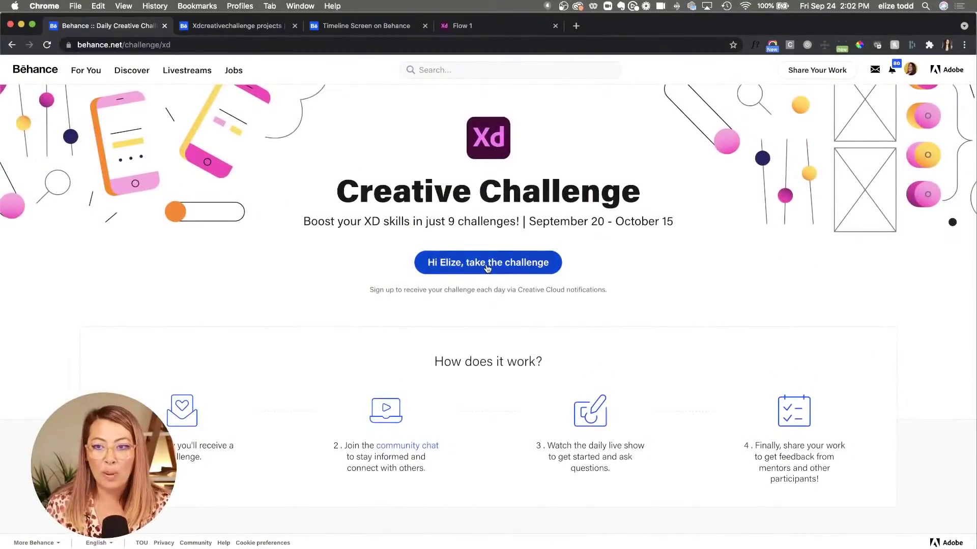
scroll(137, 365, "down", 11)
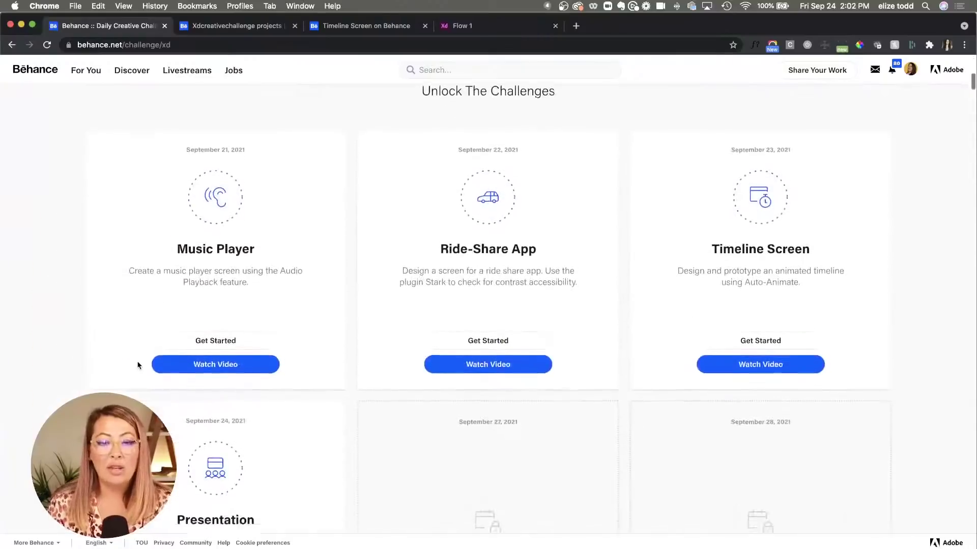
scroll(137, 366, "down", 5)
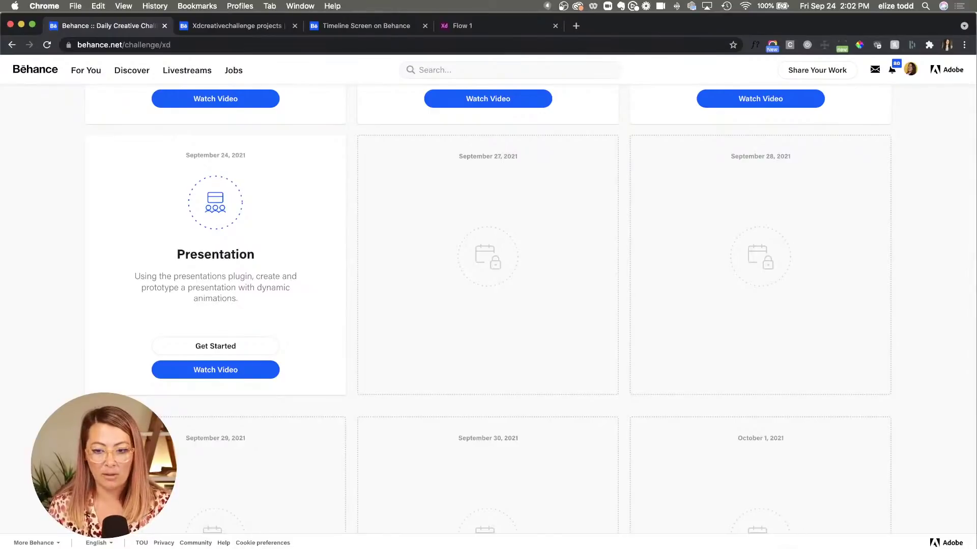
- Switch to Discord to view the Adobe XD server's challenge channel, and return to the Behance challenge page in Chrome
key("super+Tab")
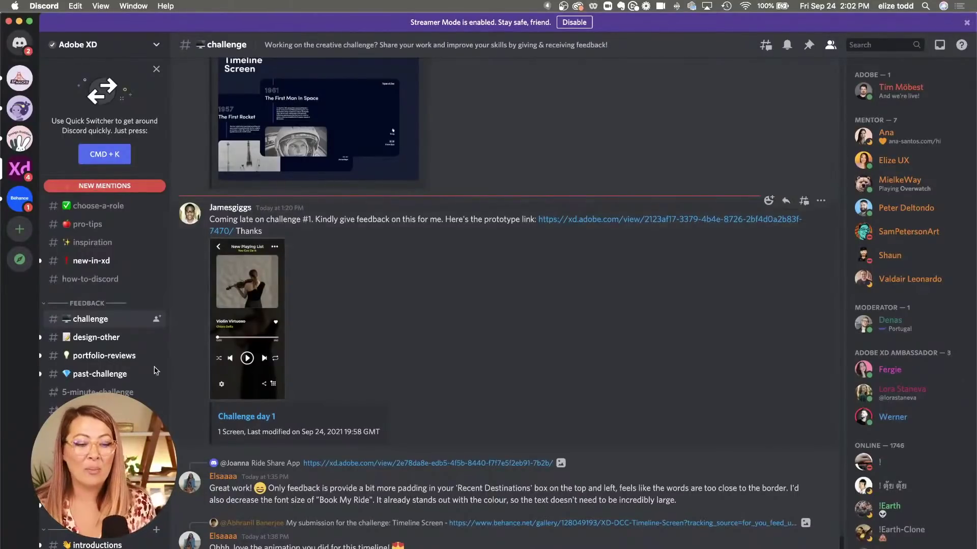
left_click(102, 469)
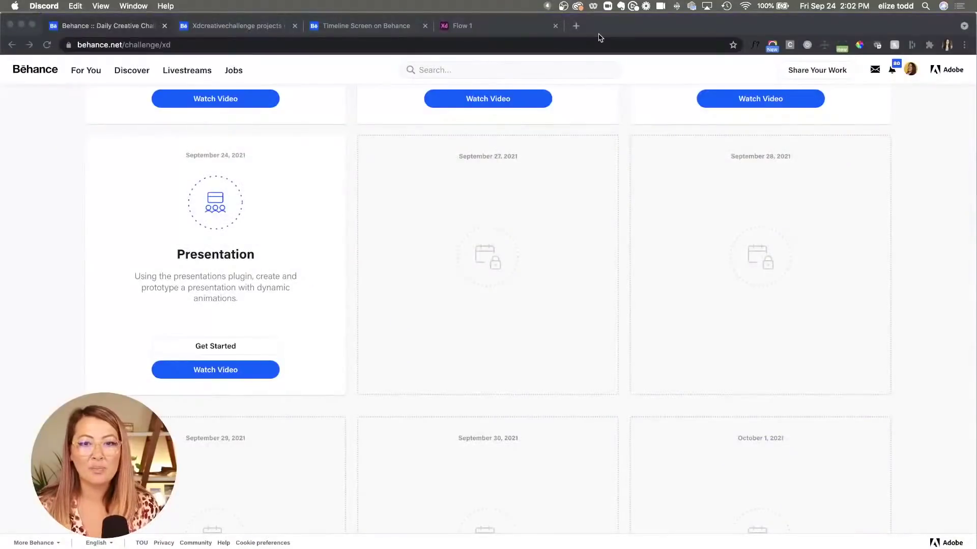
left_click(586, 31)
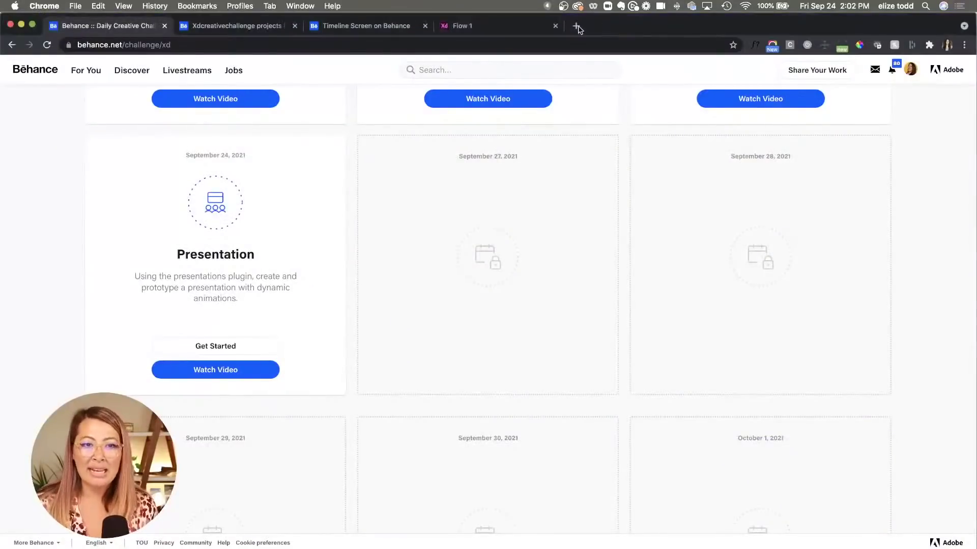
- Open the "XD DCC: Timeline Screen" project from the xdcreativechallenge search results and look through its designs down to the recorded prototype
left_click(224, 28)
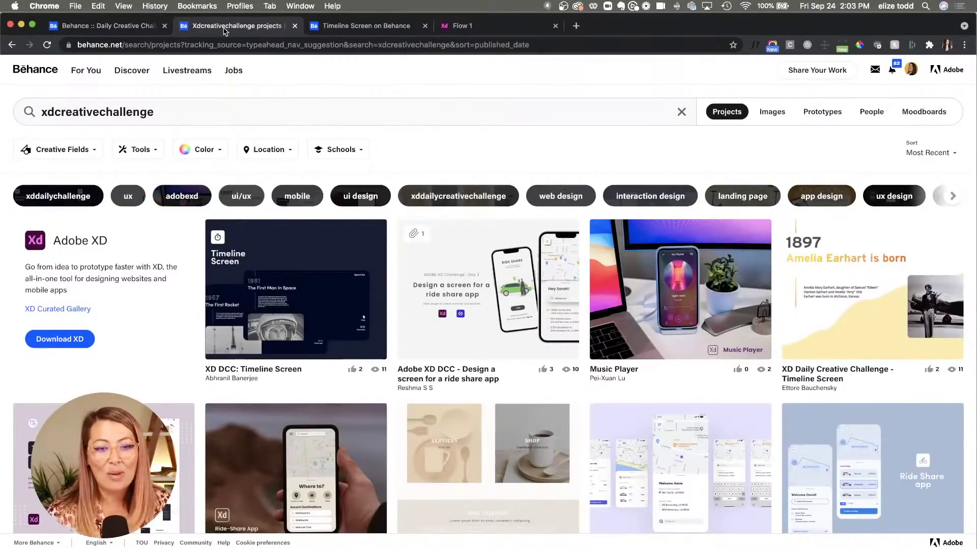
left_click(305, 270)
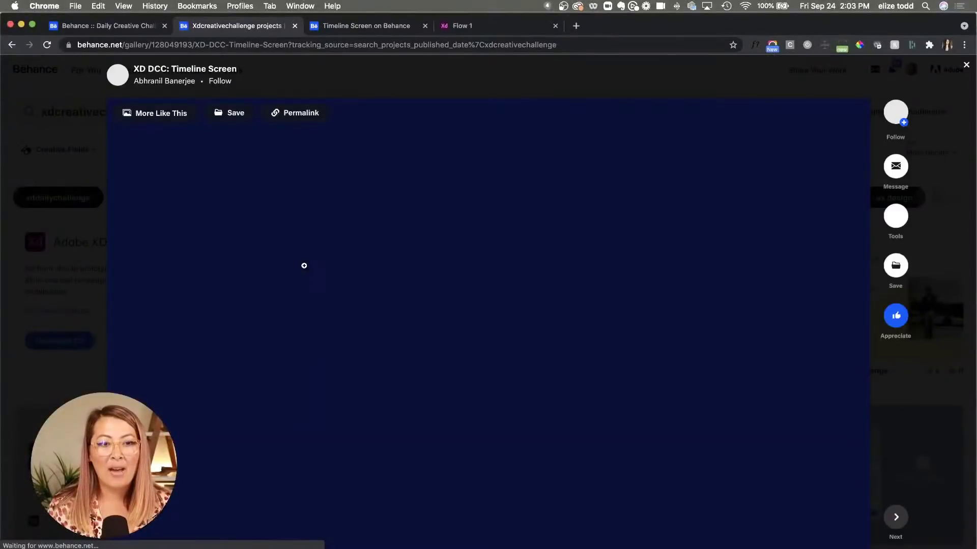
scroll(343, 254, "down", 10)
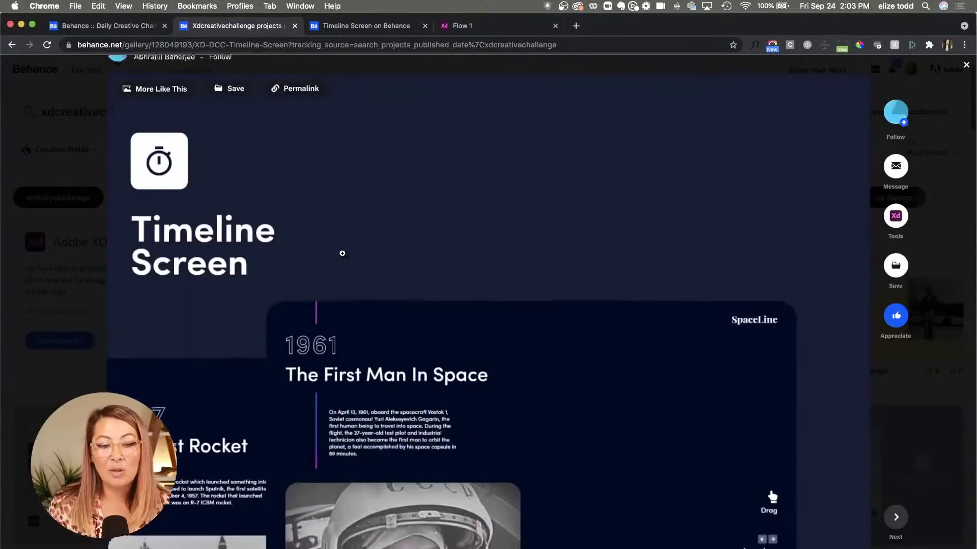
scroll(342, 253, "down", 15)
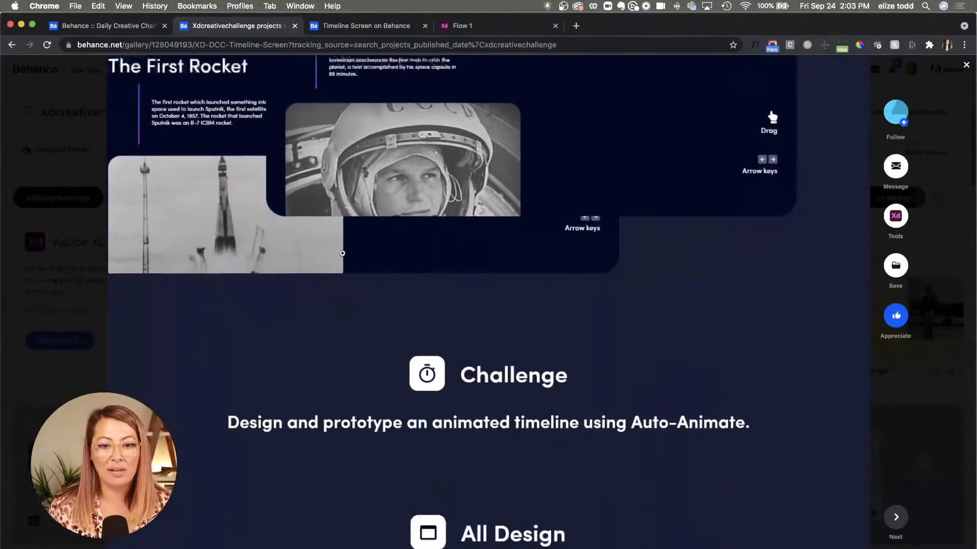
scroll(343, 254, "down", 8)
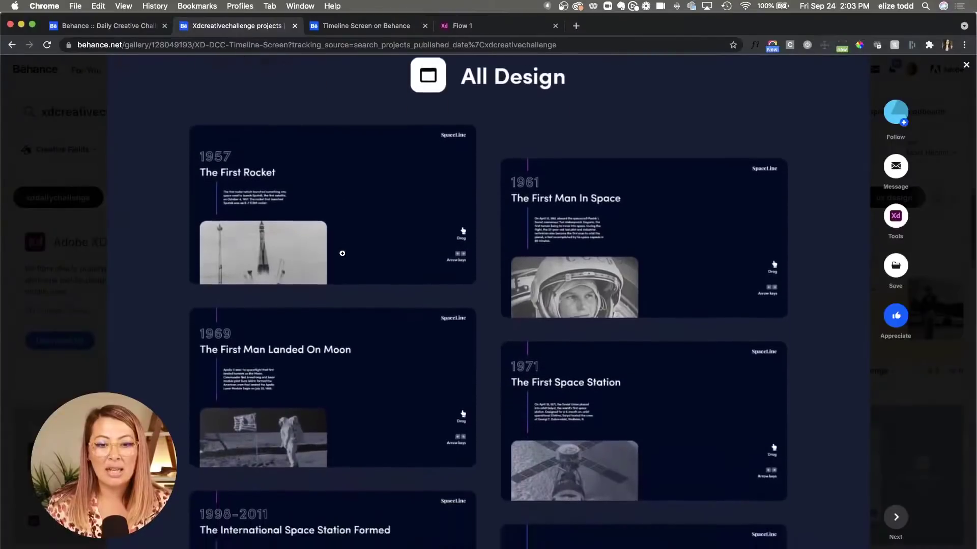
scroll(342, 253, "down", 20)
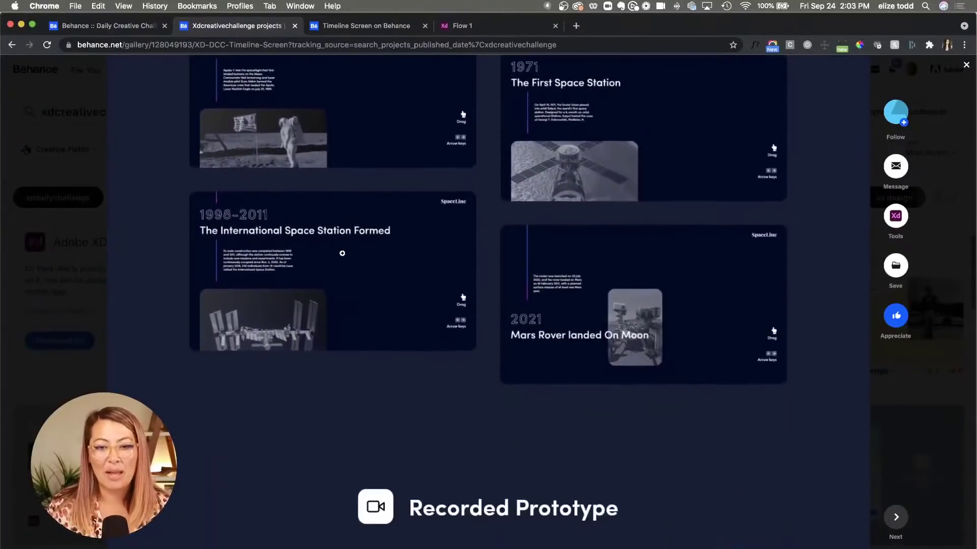
scroll(342, 256, "up", 1)
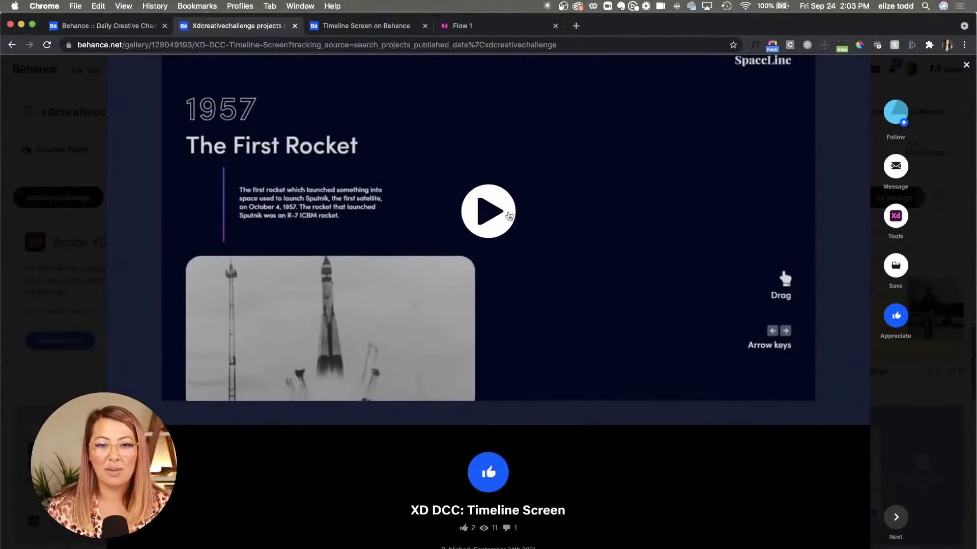
- Play and pause the space timeline's recorded prototype video, and close the project
left_click(492, 211)
scroll(336, 260, "up", 3)
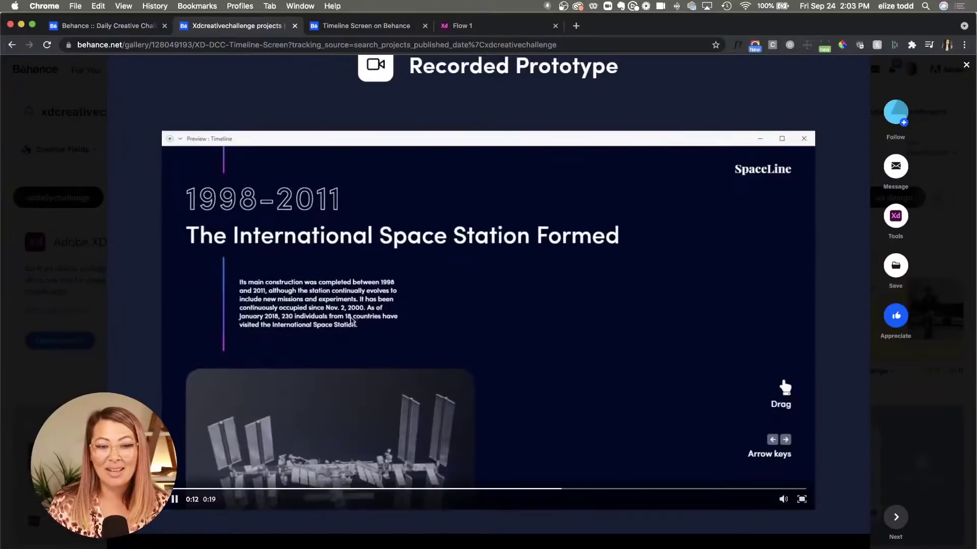
left_click(174, 500)
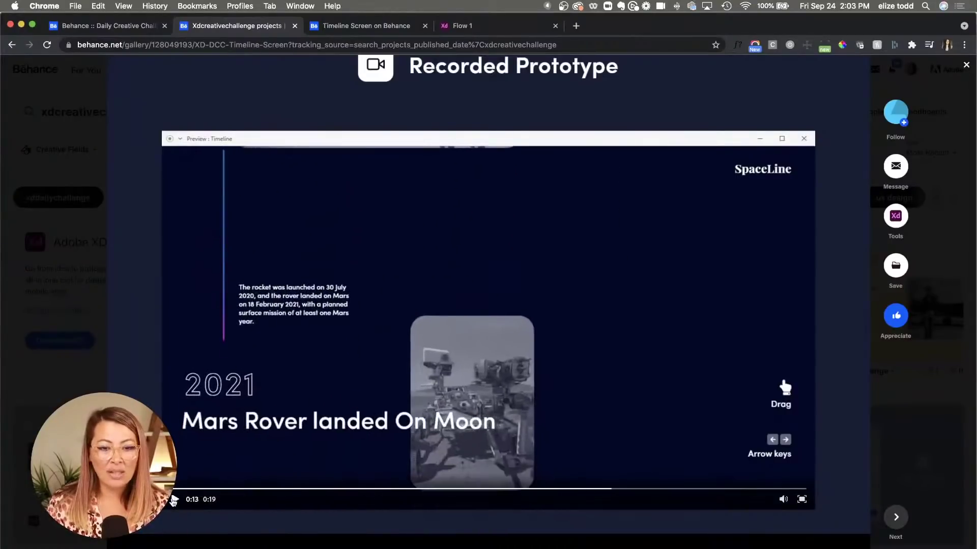
left_click(59, 405)
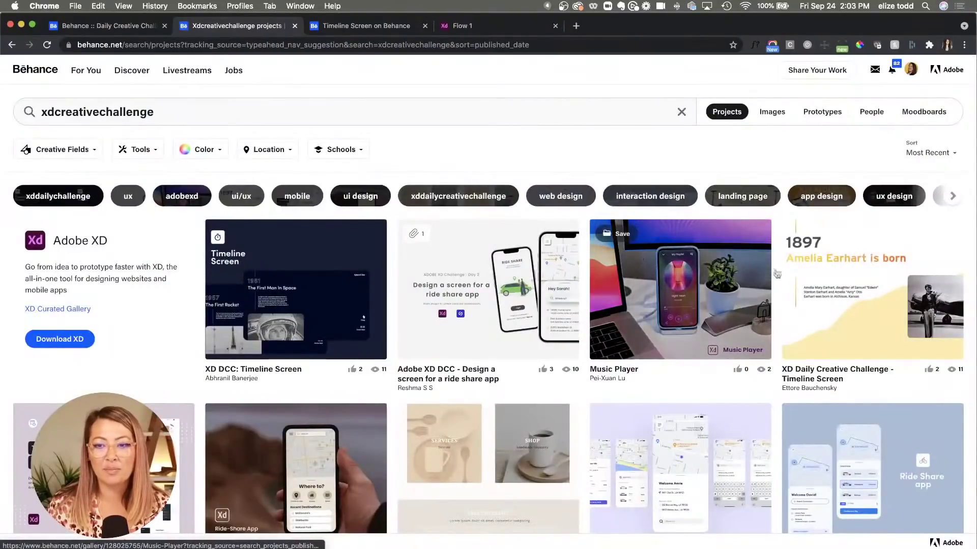
- View the prototype video of the "XD Daily Creative Challenge - Timeline Screen" project, and return to the search results
left_click(860, 294)
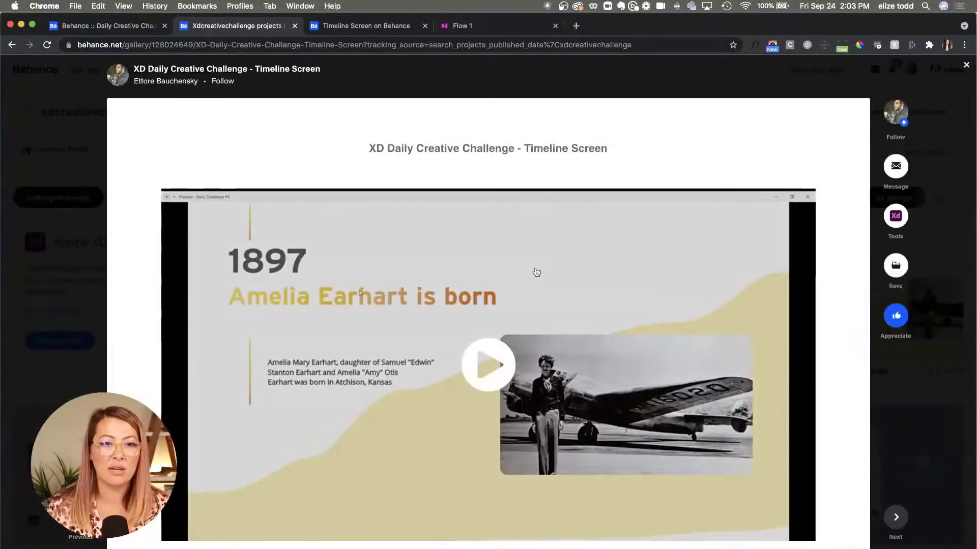
scroll(349, 277, "down", 2)
left_click(488, 325)
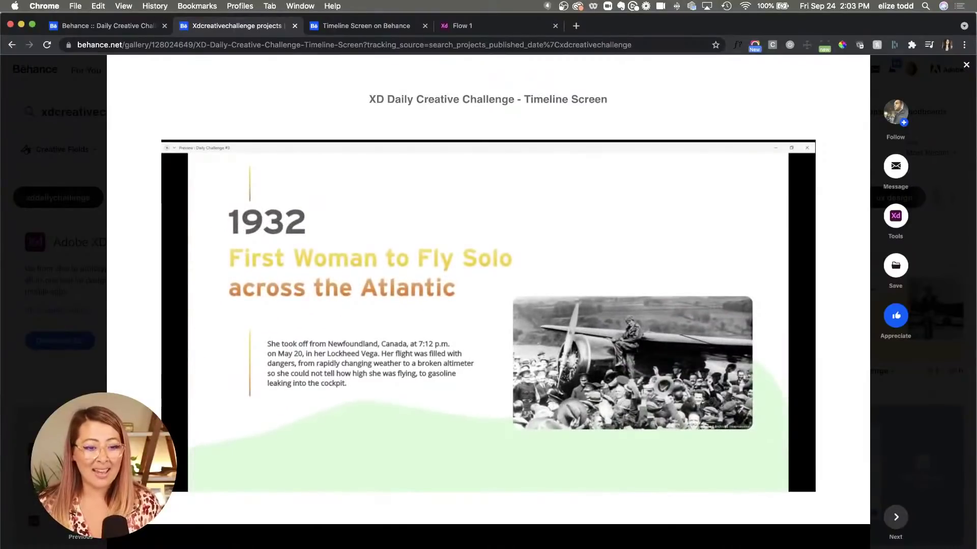
left_click(80, 347)
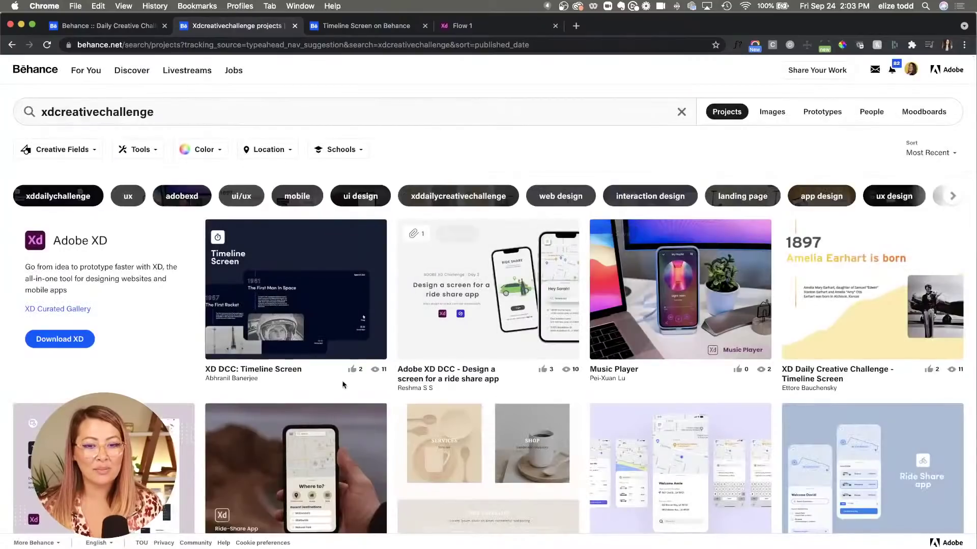
- Look through the lilac "Timeline Screen" project including its prototype video, and return to the search results
scroll(102, 356, "down", 2)
left_click(102, 356)
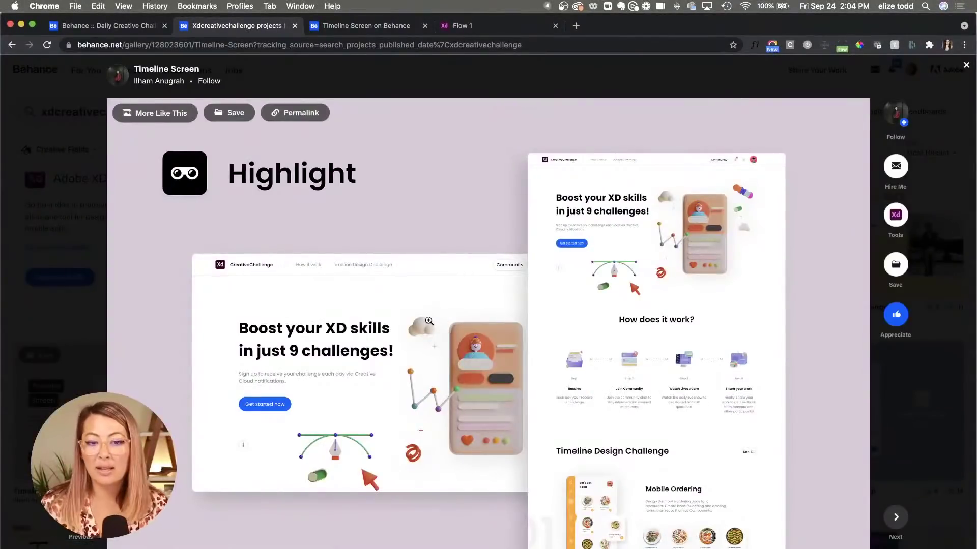
scroll(429, 321, "down", 15)
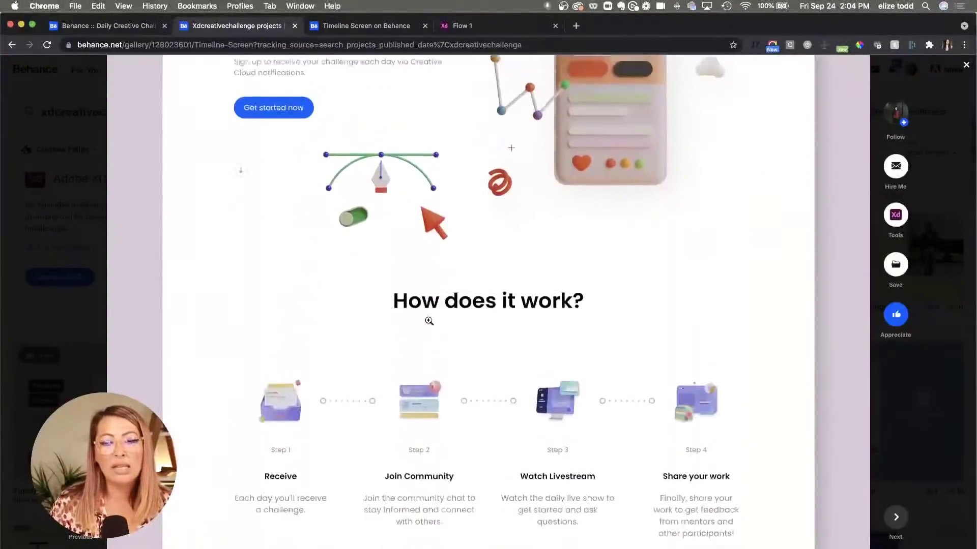
scroll(429, 321, "down", 20)
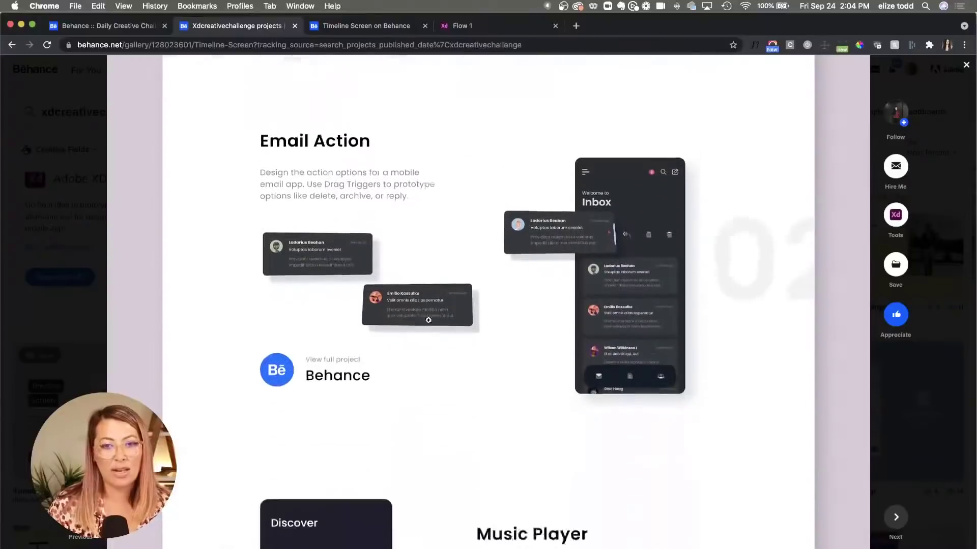
scroll(429, 321, "down", 15)
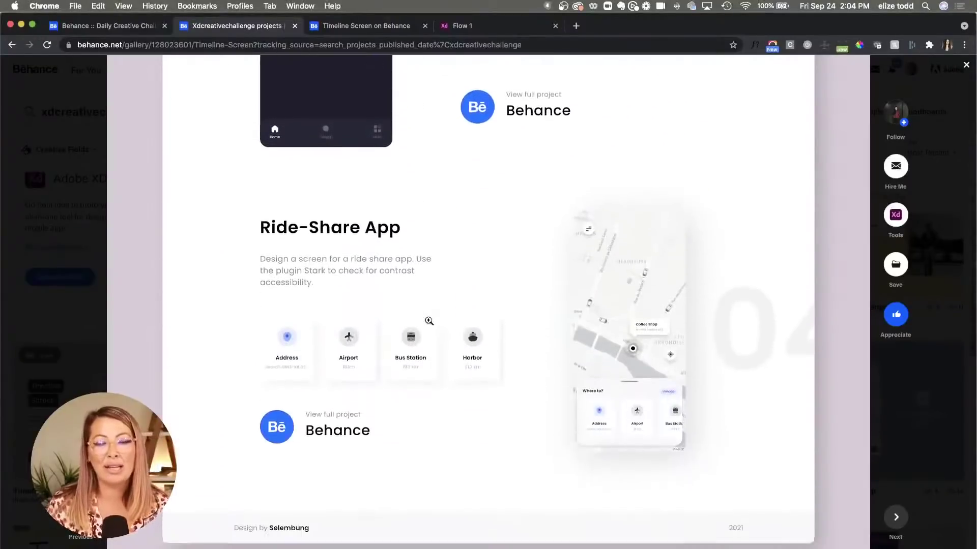
scroll(429, 321, "down", 15)
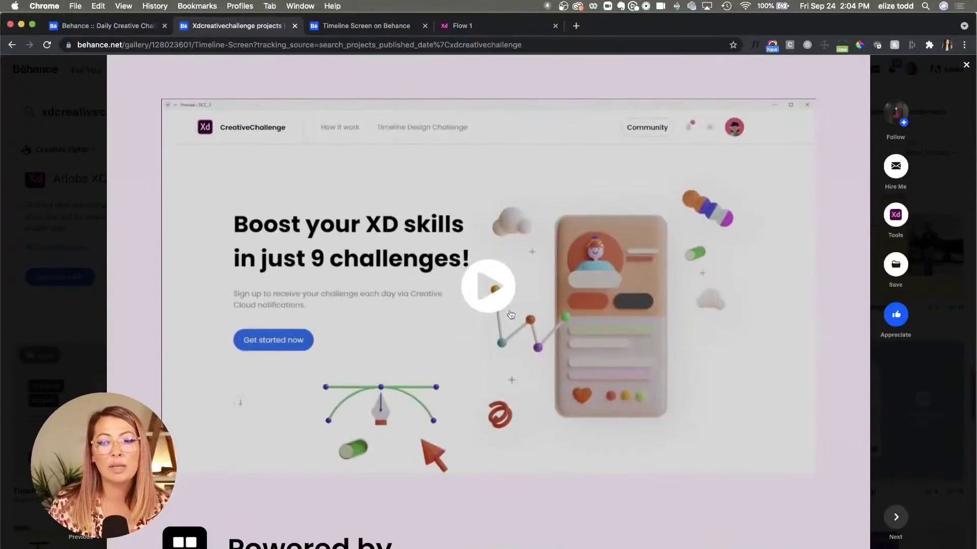
left_click(486, 293)
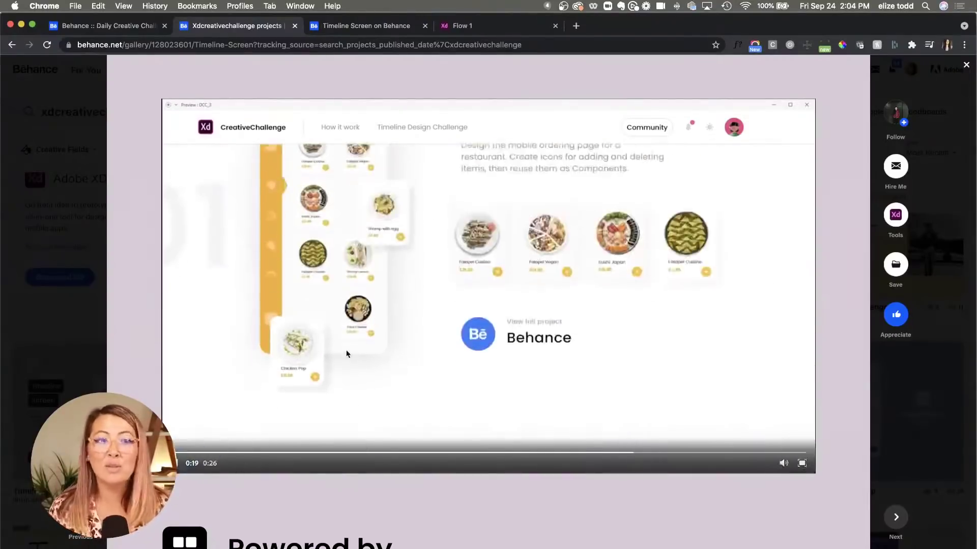
left_click(53, 305)
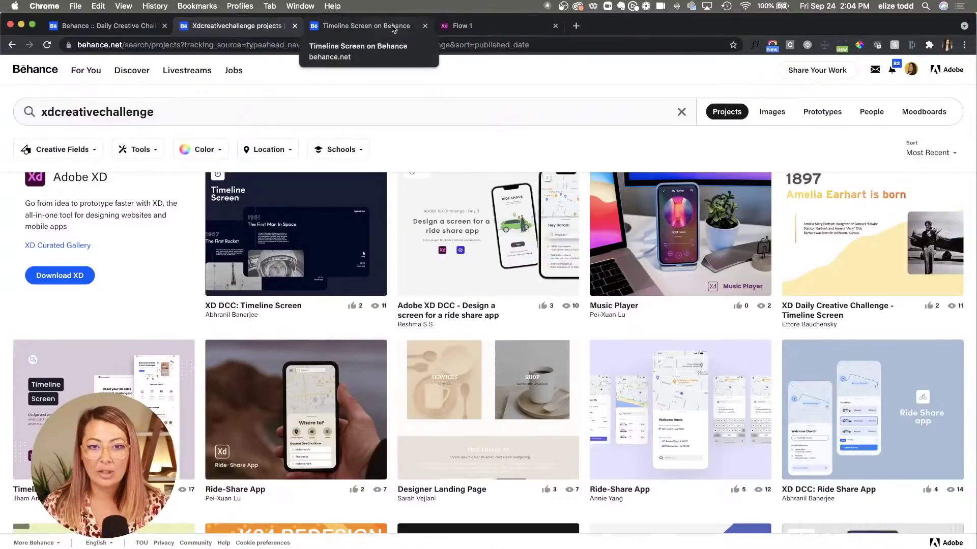
- Start a new Behance project and try adding the tag xdcreativechallenge in its settings, without saving them
mouse_move(817, 71)
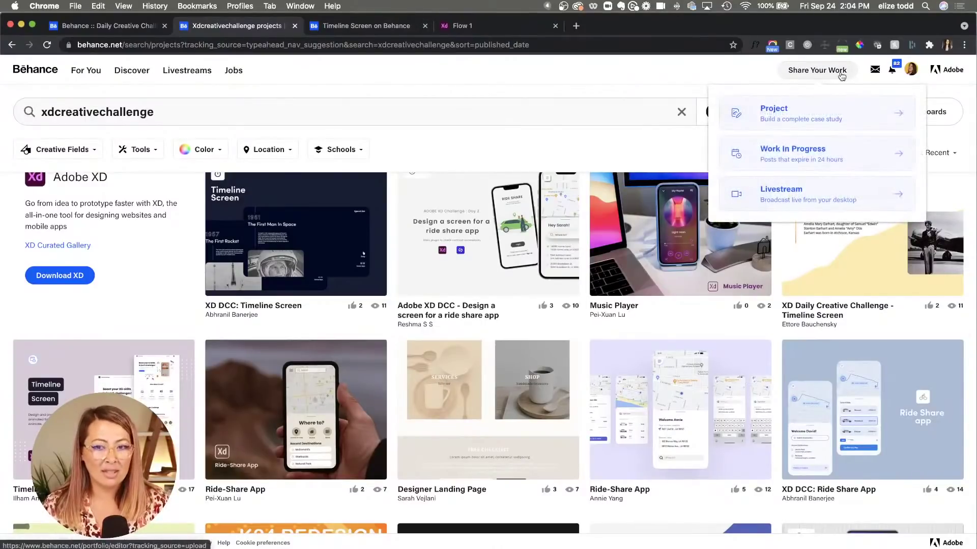
left_click(792, 120)
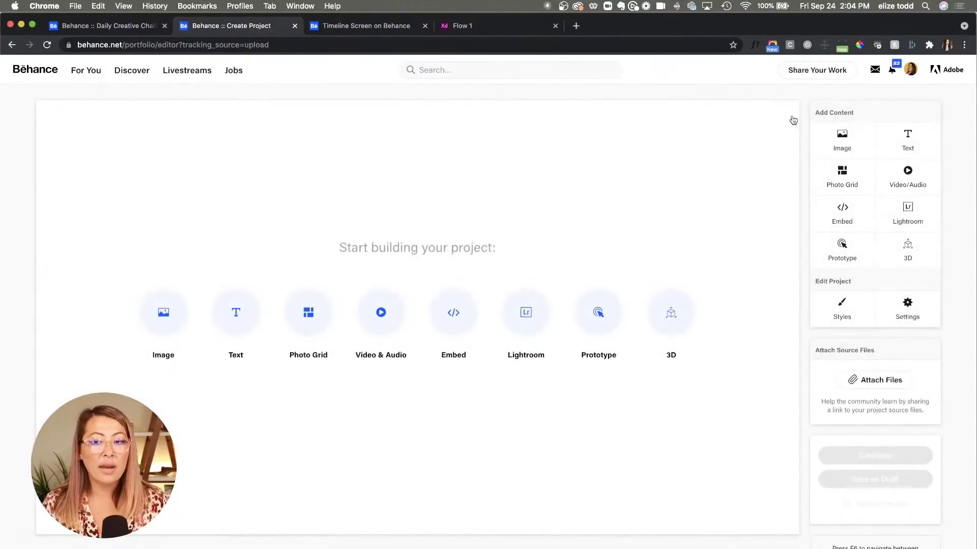
left_click(908, 314)
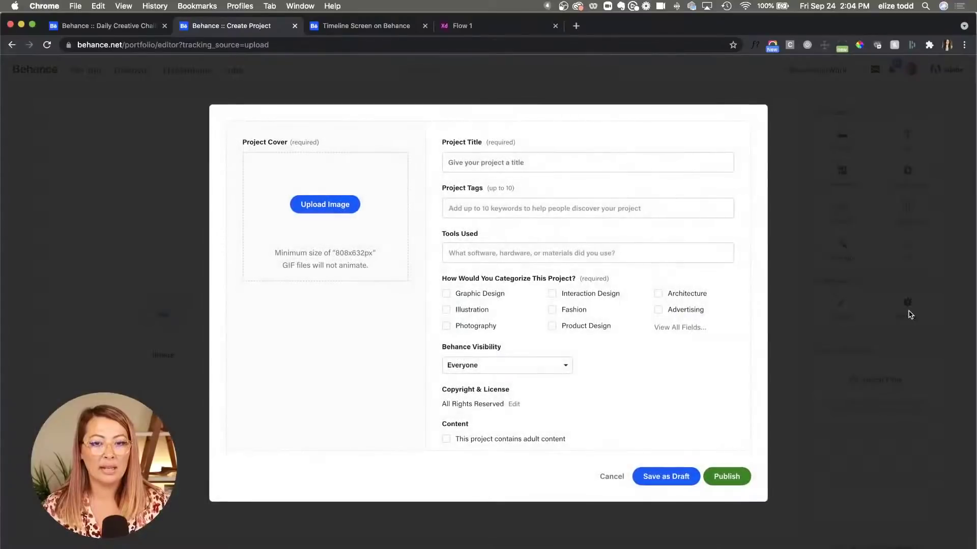
left_click(483, 208)
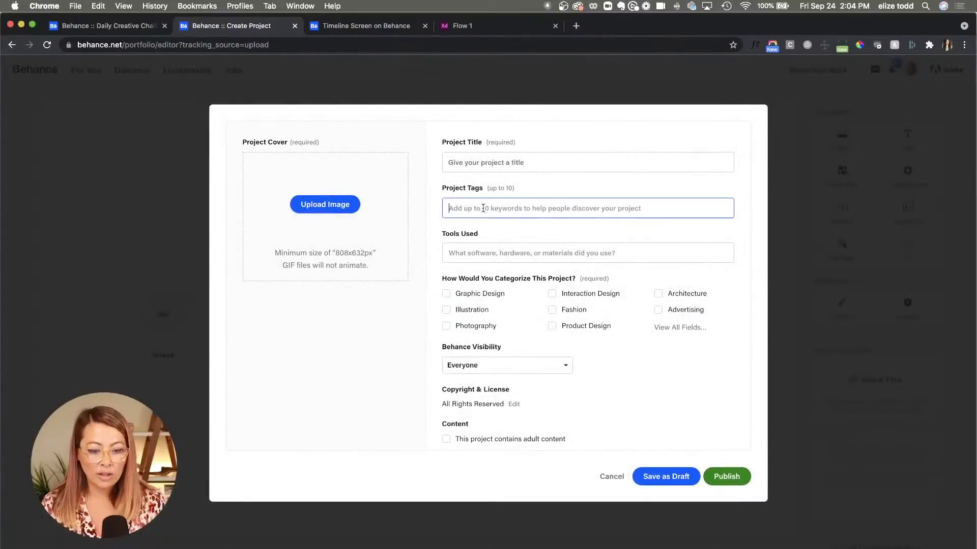
type("xdcre")
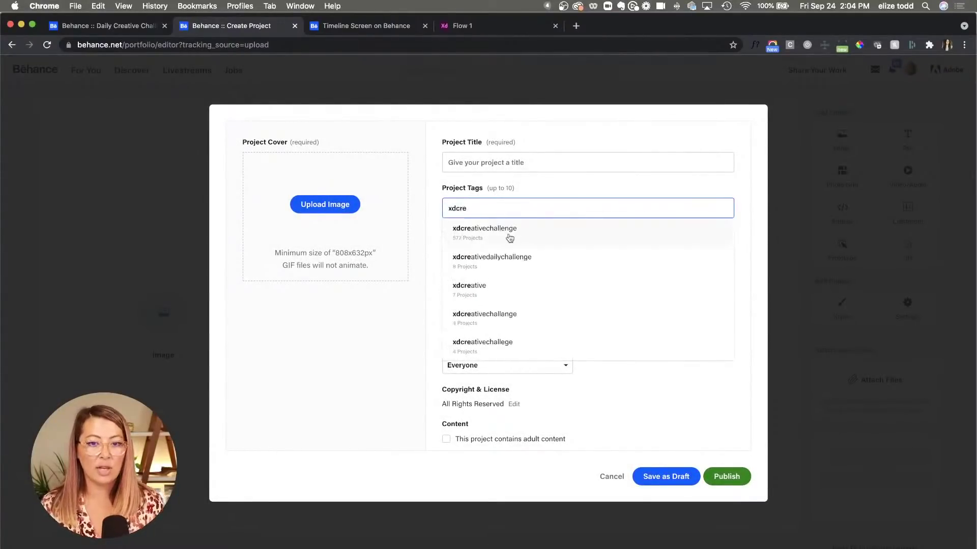
left_click(507, 231)
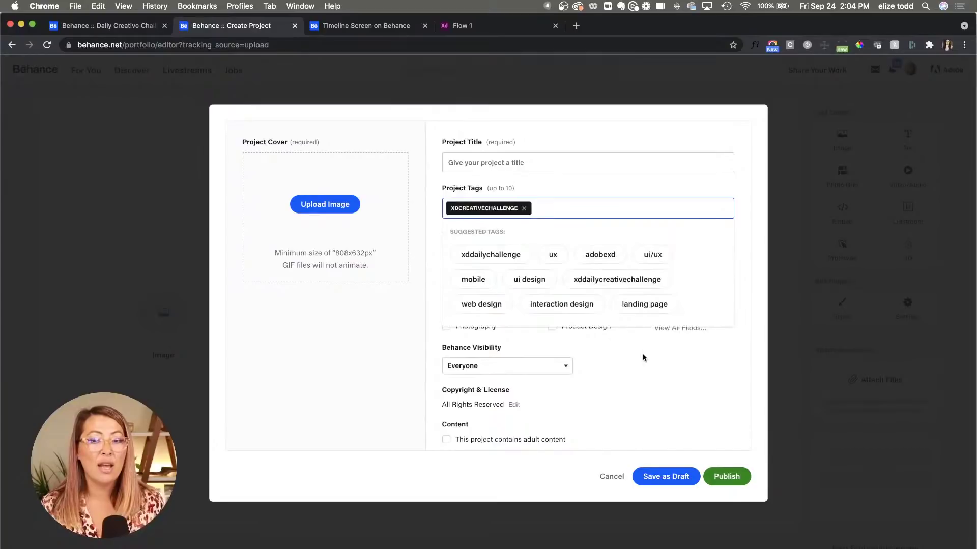
left_click(610, 477)
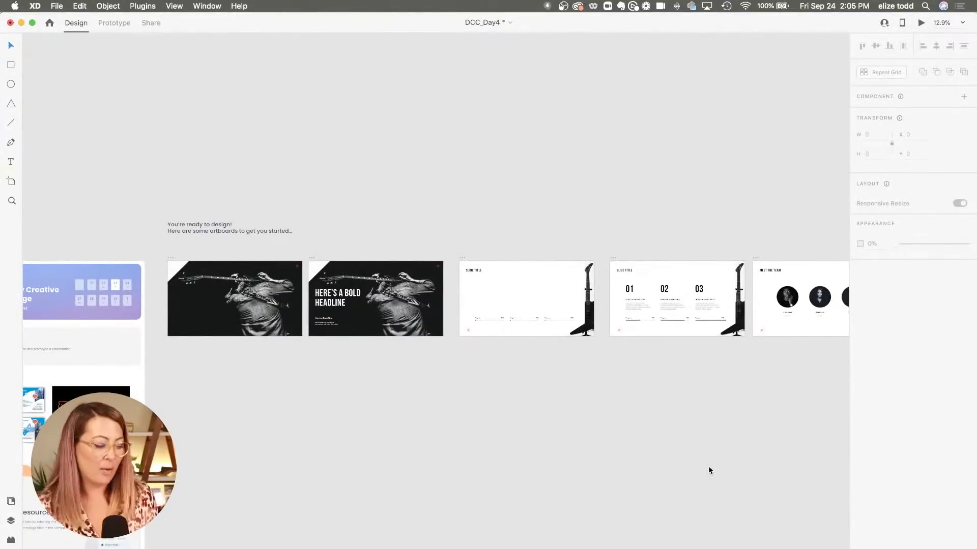
- Examine the day 4 challenge header and the Challenge Prompt about creating a presentation with the presentations plugin
scroll(571, 201, "left", 5)
scroll(570, 201, "down", 3)
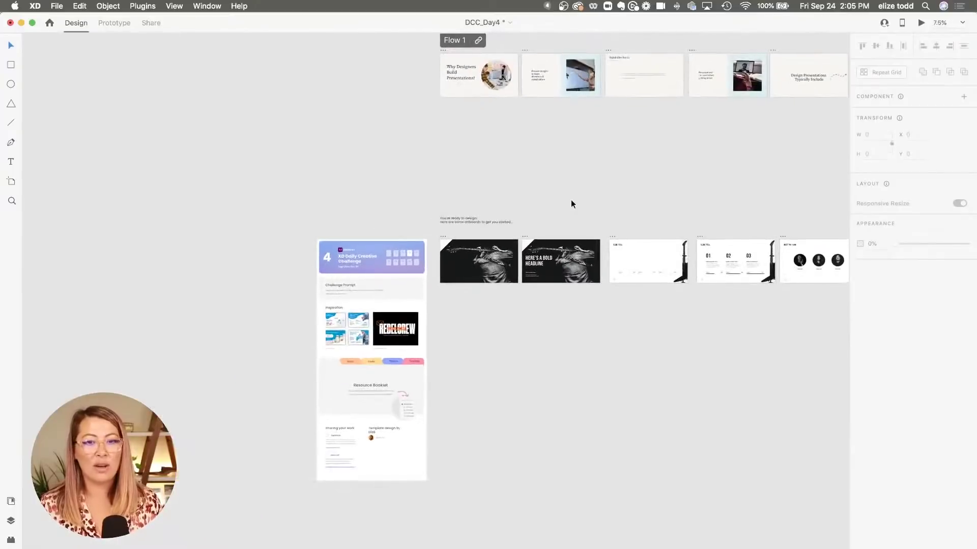
scroll(362, 249, "up", 5)
scroll(362, 248, "up", 10)
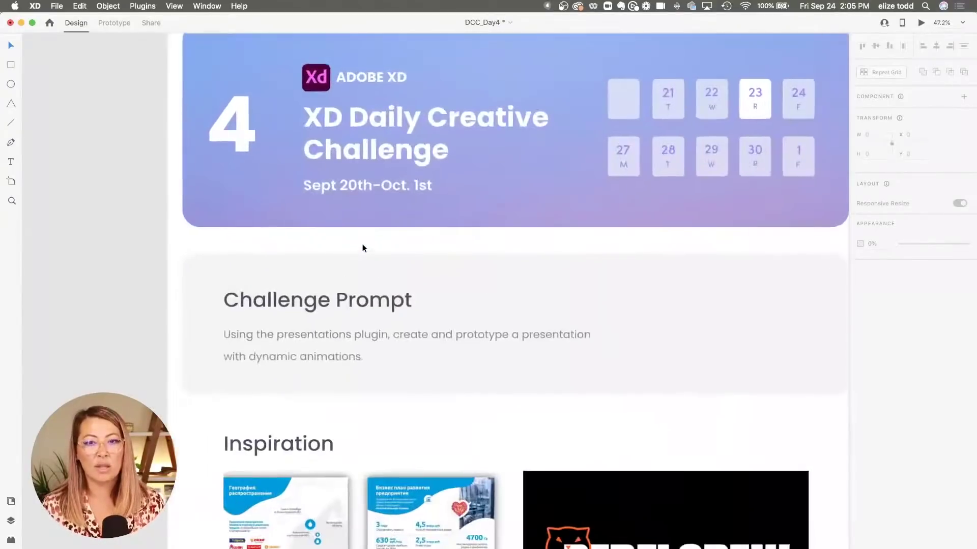
scroll(362, 248, "down", 2)
scroll(362, 248, "up", 3)
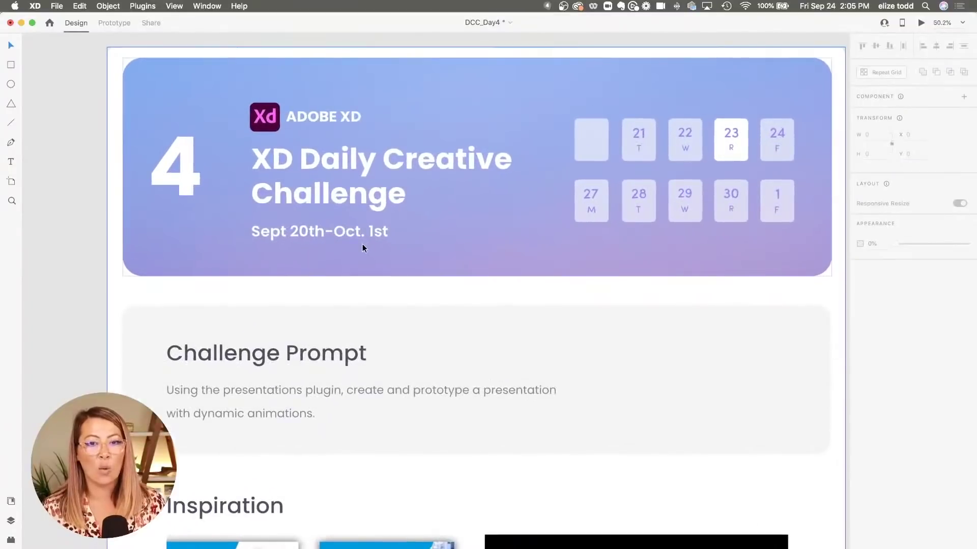
scroll(362, 247, "right", 1)
scroll(362, 248, "down", 1)
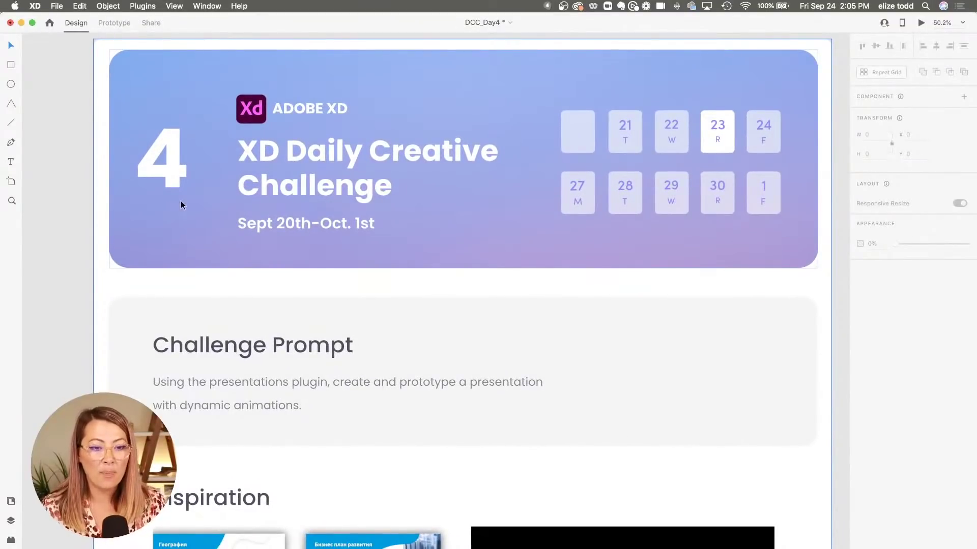
scroll(226, 410, "down", 3)
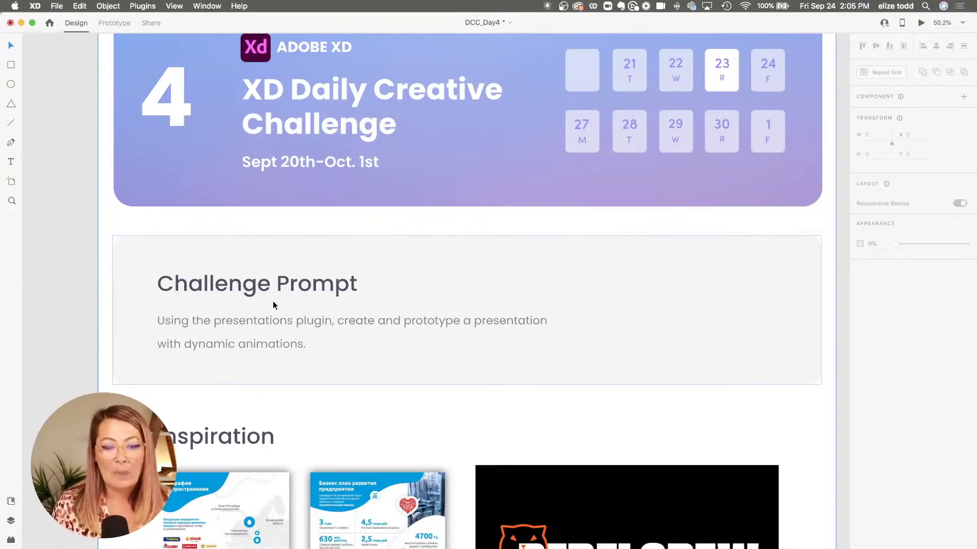
scroll(273, 301, "down", 3)
scroll(273, 301, "down", 5)
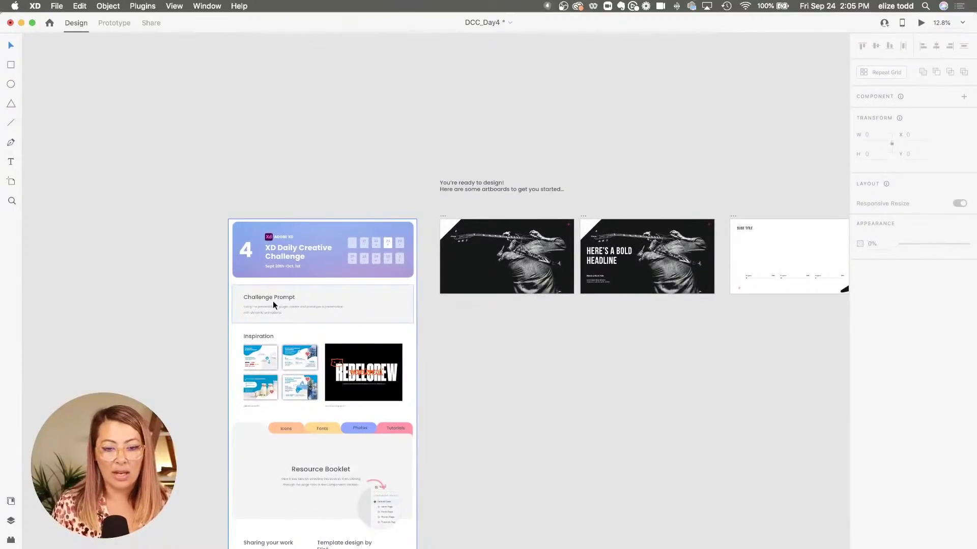
- Preview the "Why Designers Build Presentations?" deck from its cover artboard and advance to the "Design Presentations Typically Include" slide
scroll(272, 303, "down", 2)
scroll(273, 301, "up", 3)
scroll(338, 191, "up", 5)
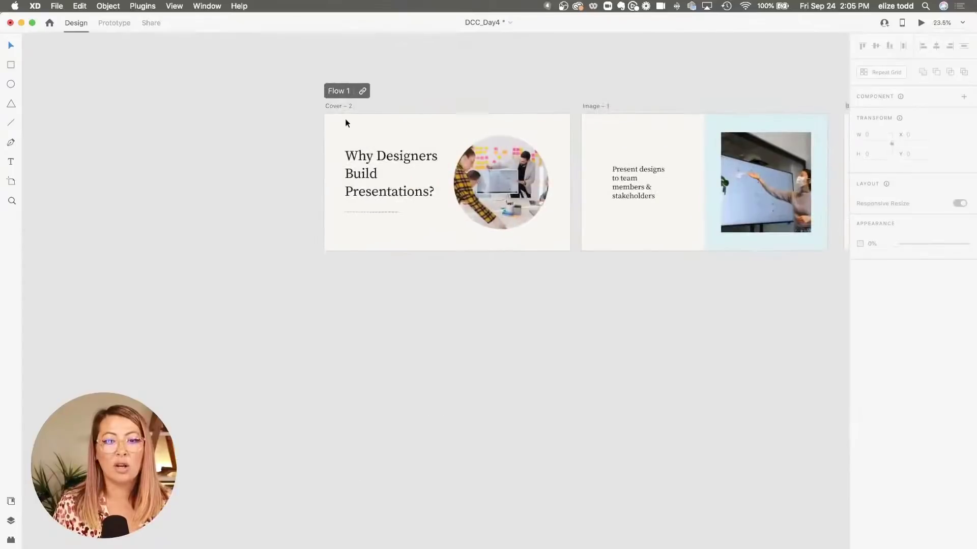
left_click(339, 109)
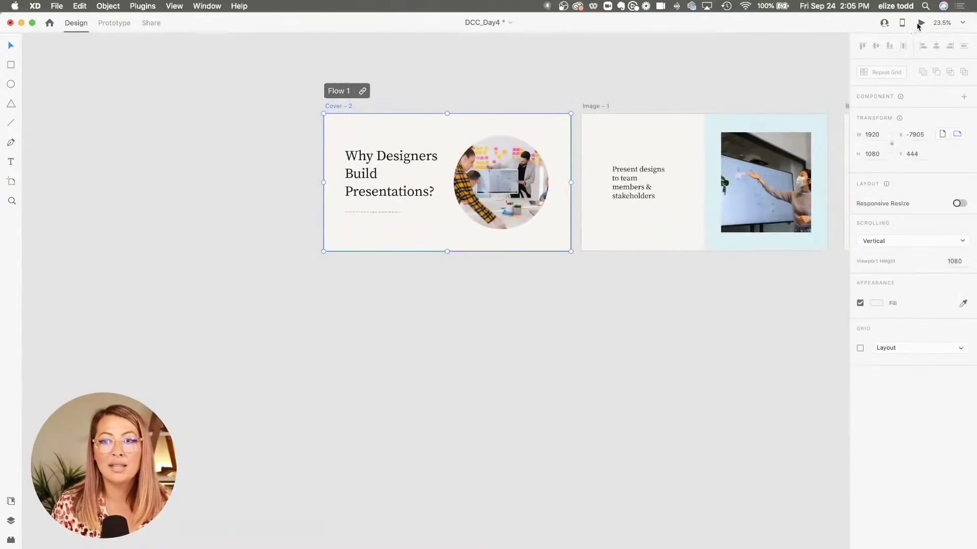
left_click(921, 22)
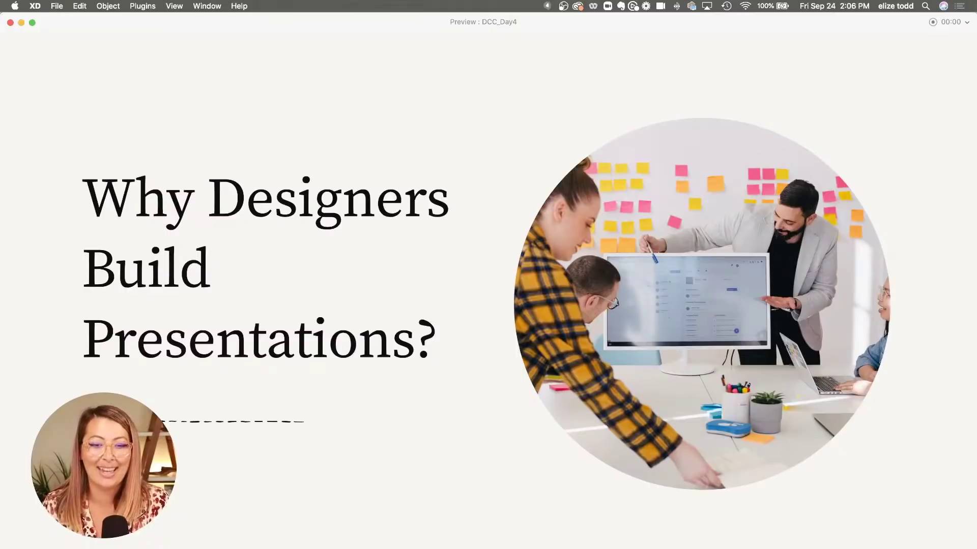
key("Right")
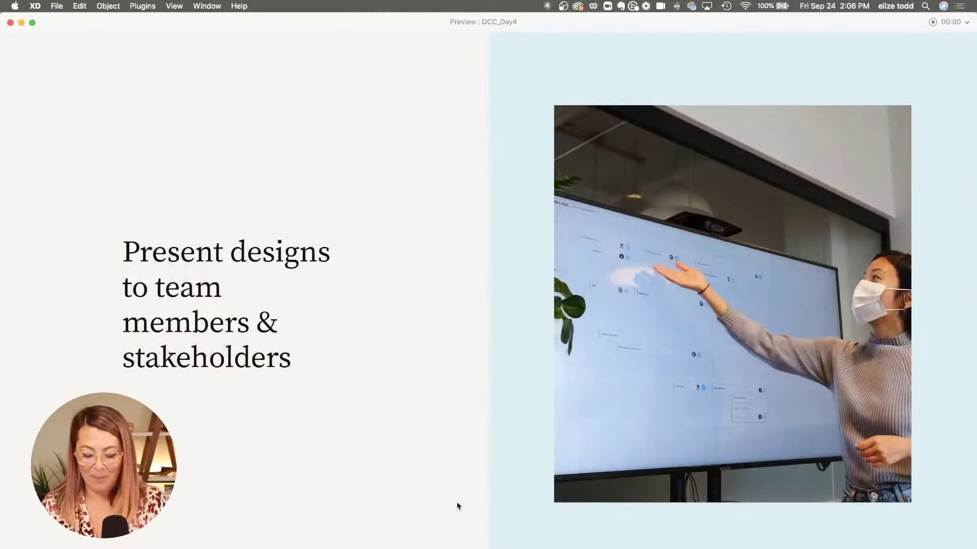
key("Left")
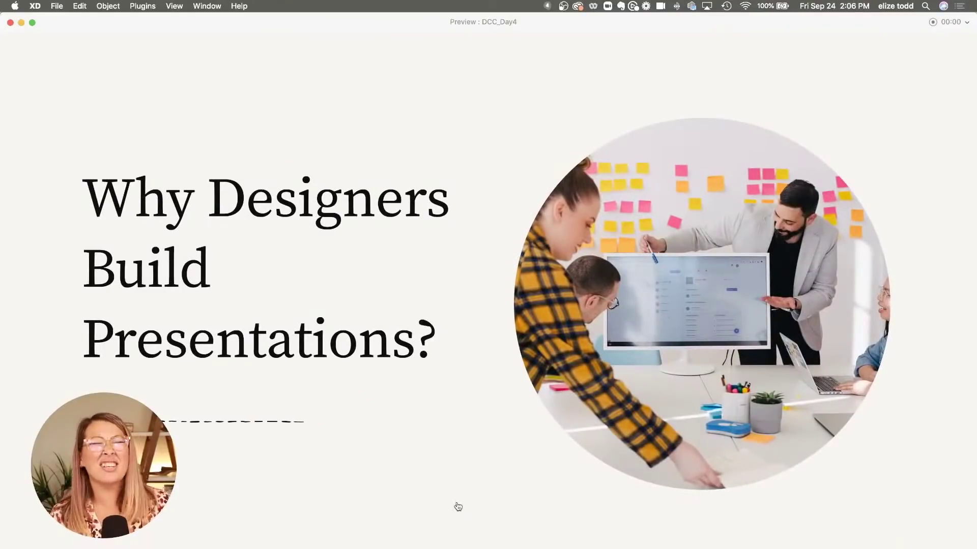
key("Right")
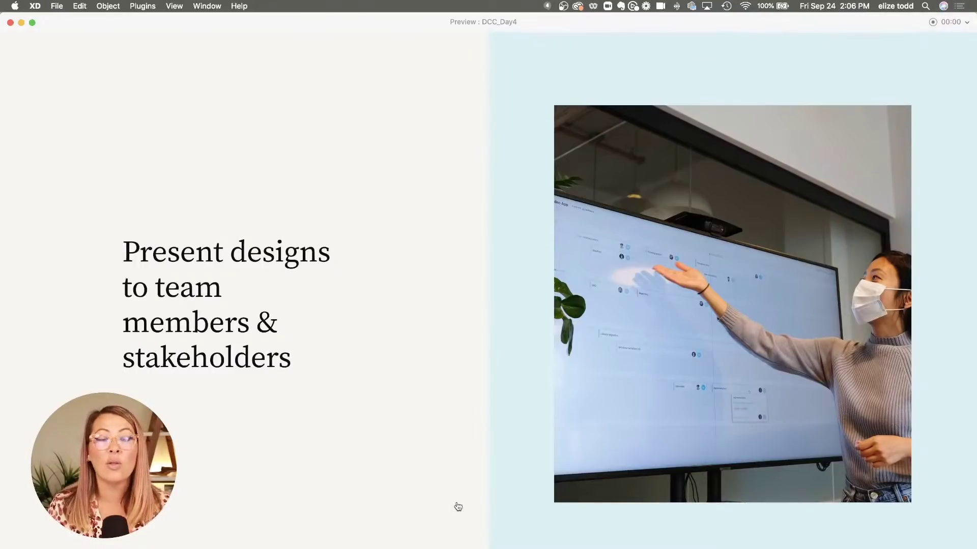
left_click(458, 506)
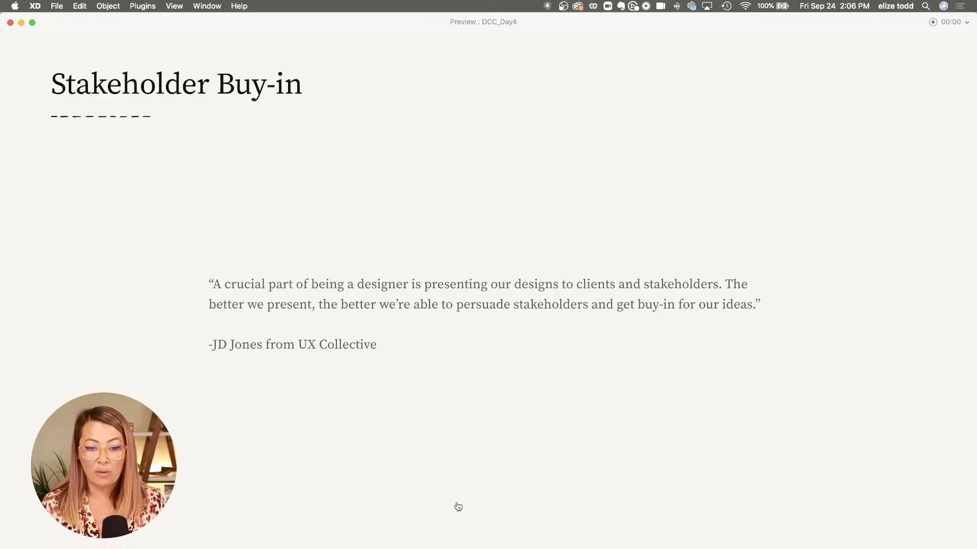
left_click(458, 506)
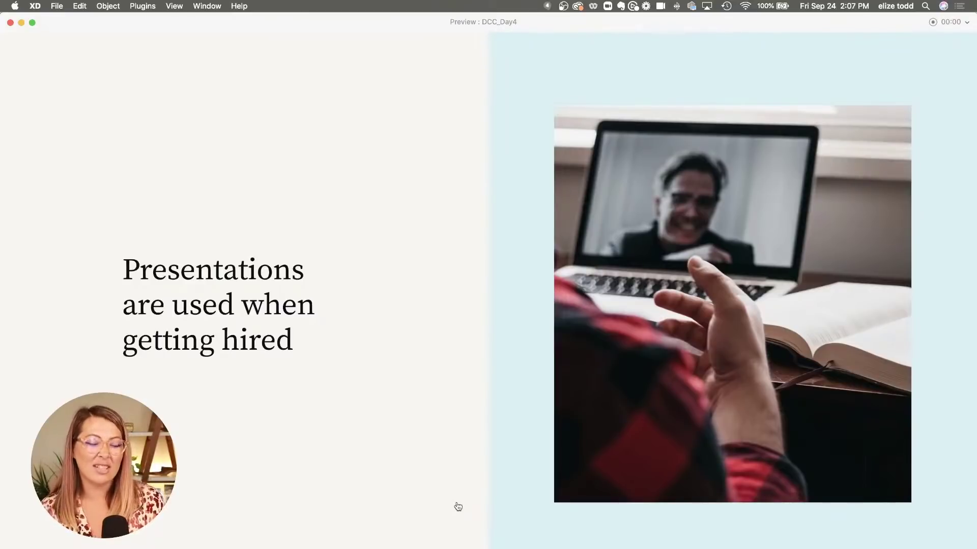
left_click(458, 507)
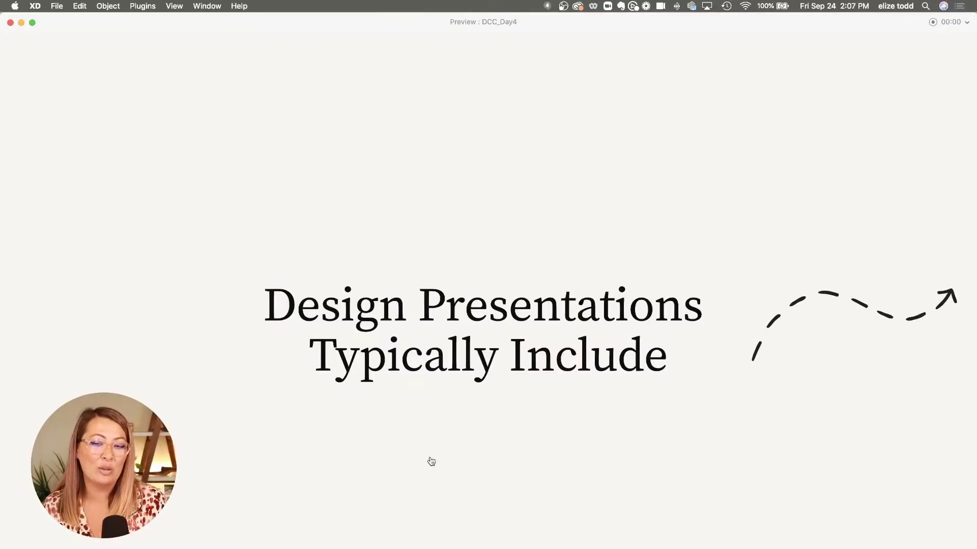
- View the user information, research stats, design explanation and Zaniah Tech timeline slides, and close the preview
left_click(431, 461)
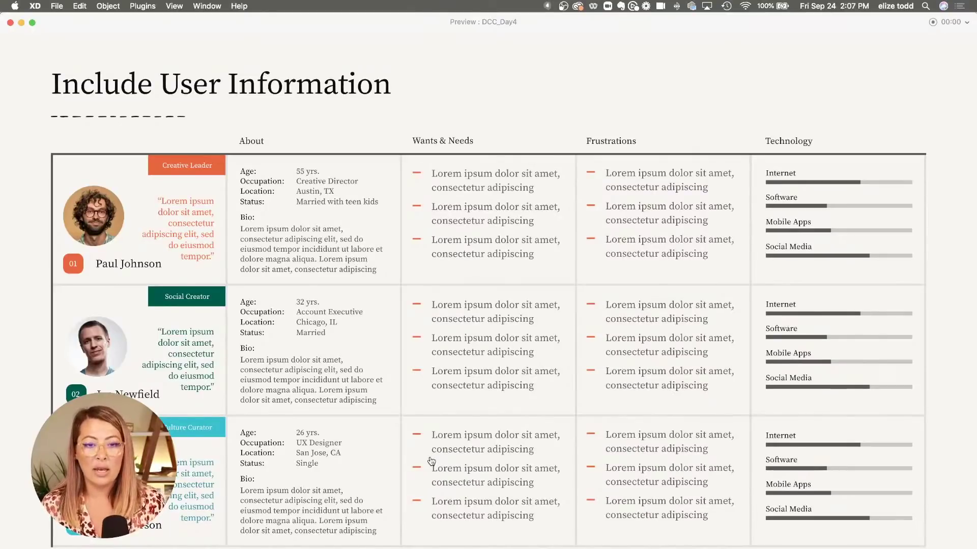
left_click(431, 461)
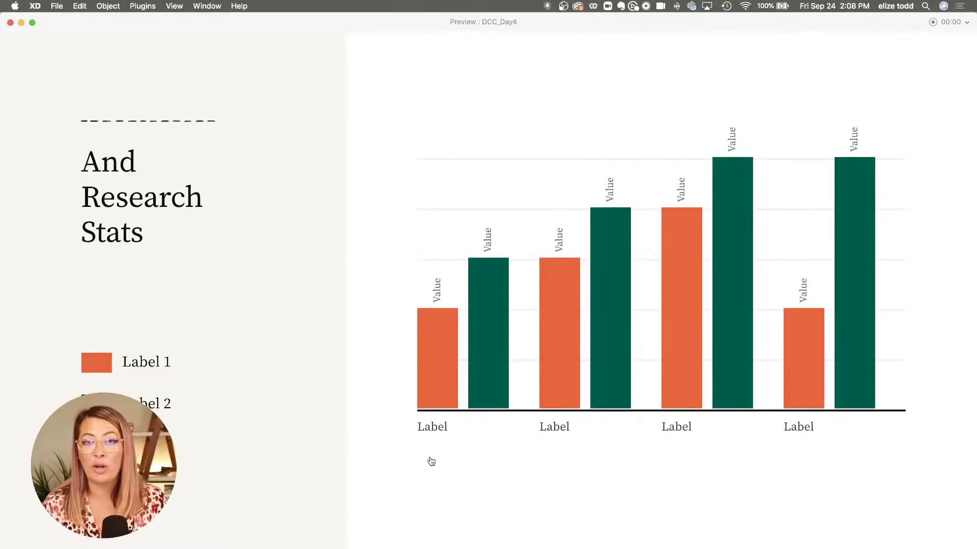
left_click(432, 460)
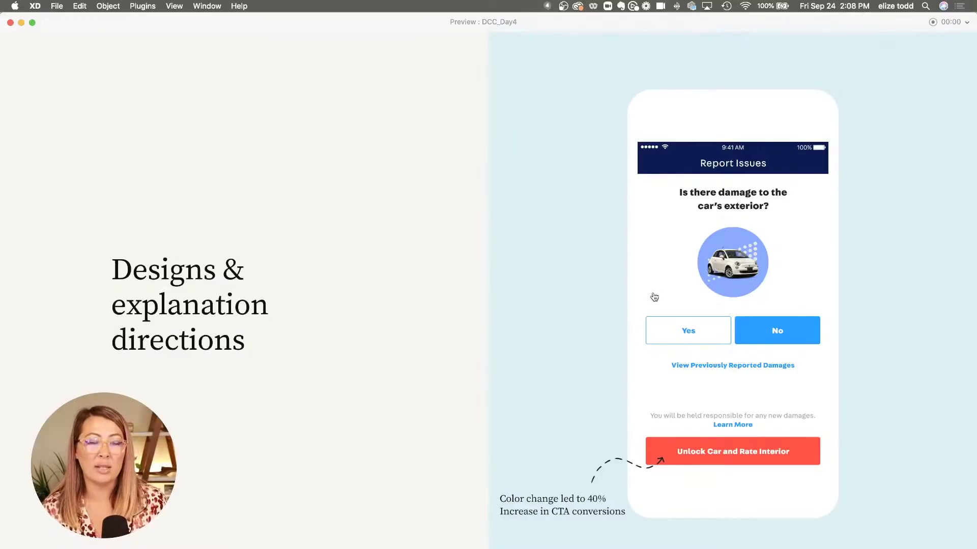
key("Right")
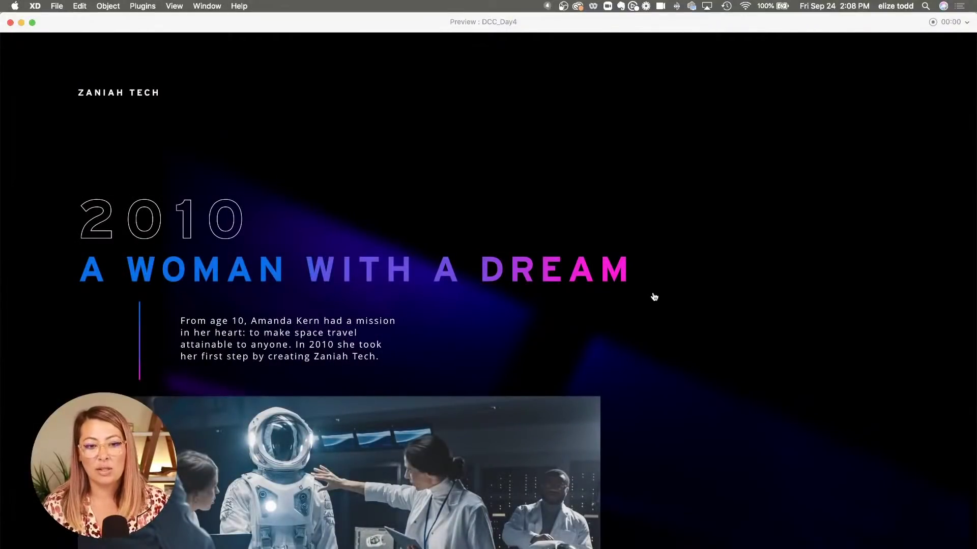
scroll(654, 297, "down", 10)
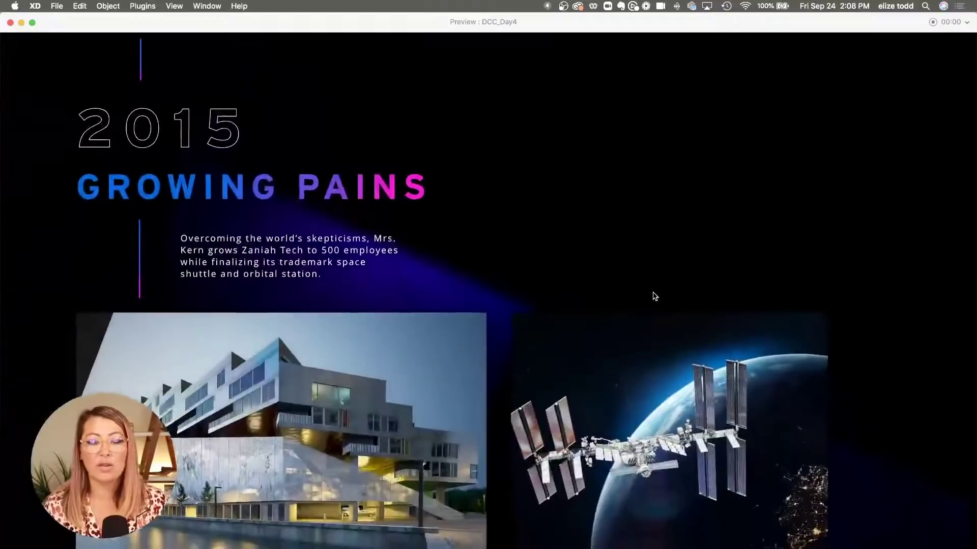
left_click(654, 297)
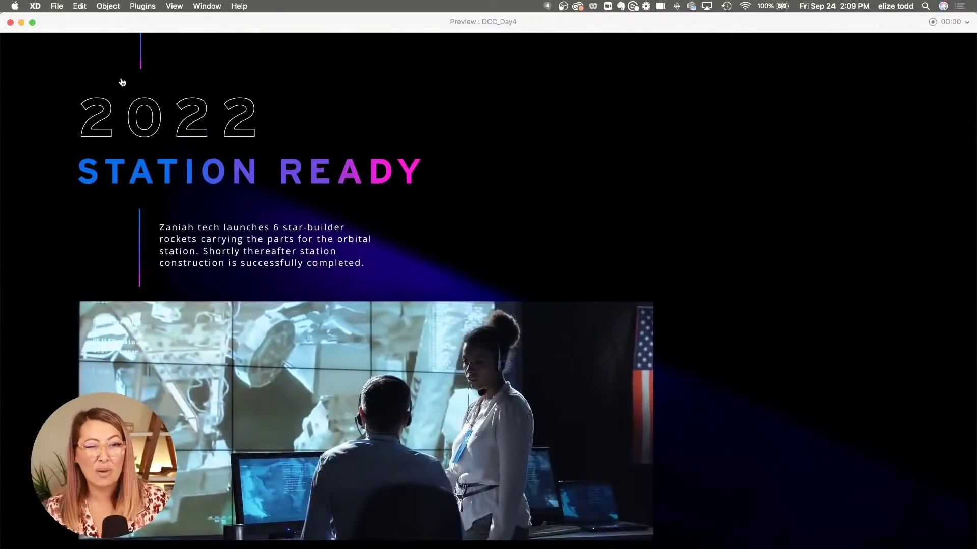
left_click(10, 23)
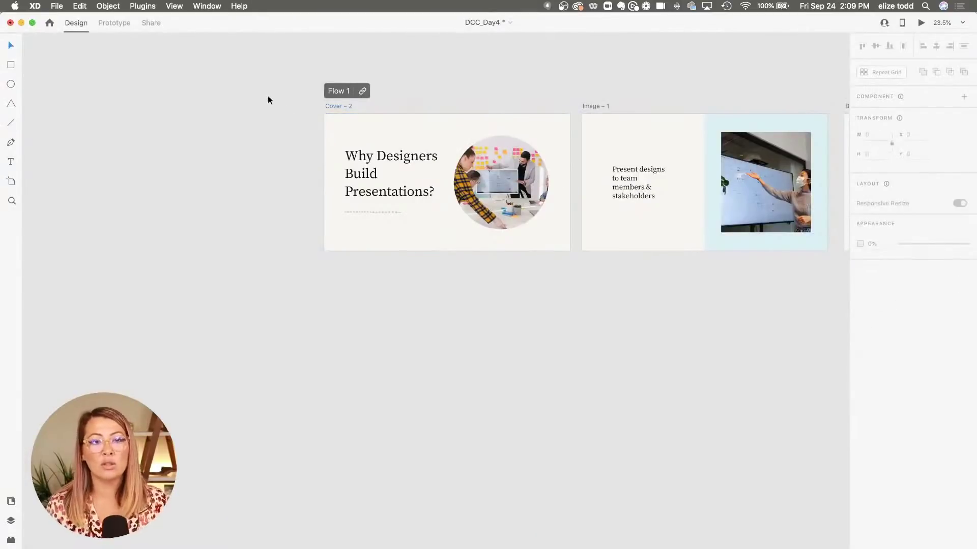
- Preview the starter guitar presentation from its Cover artboard through to the table slide, and close the preview
scroll(308, 154, "down", 3)
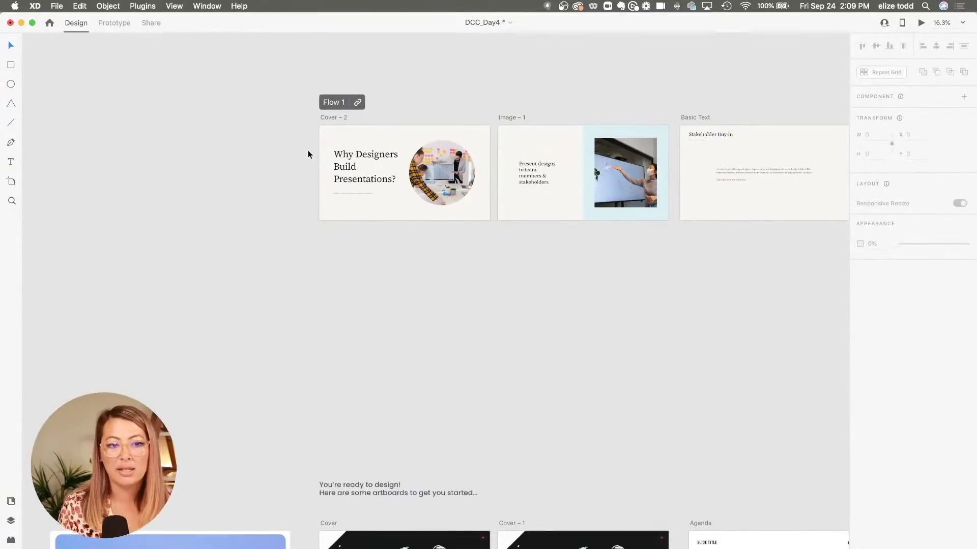
scroll(308, 151, "down", 3)
scroll(302, 273, "down", 5)
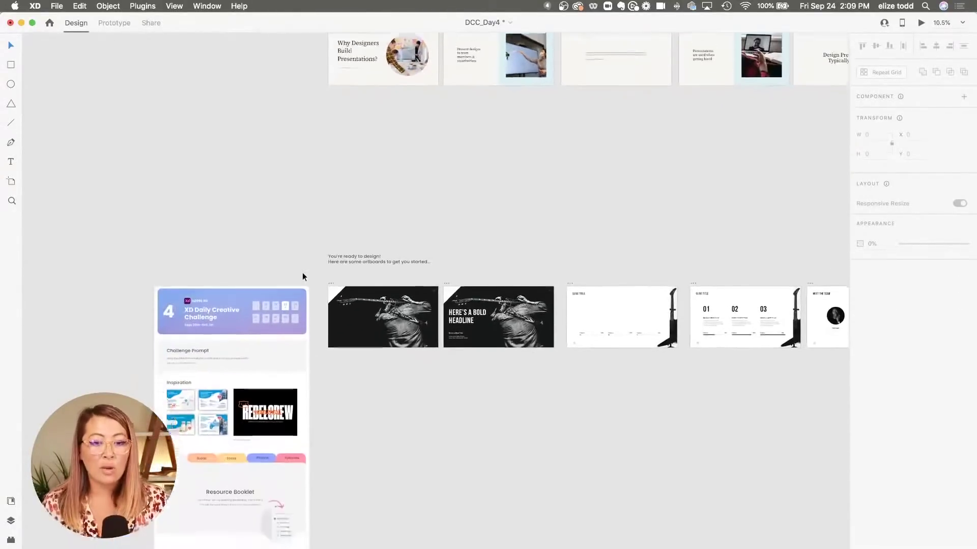
scroll(303, 273, "up", 5)
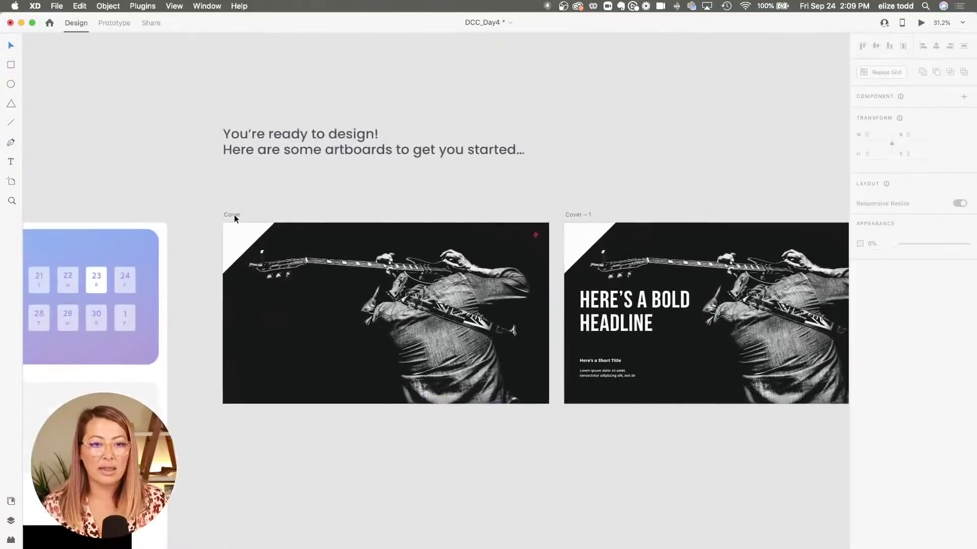
left_click(234, 215)
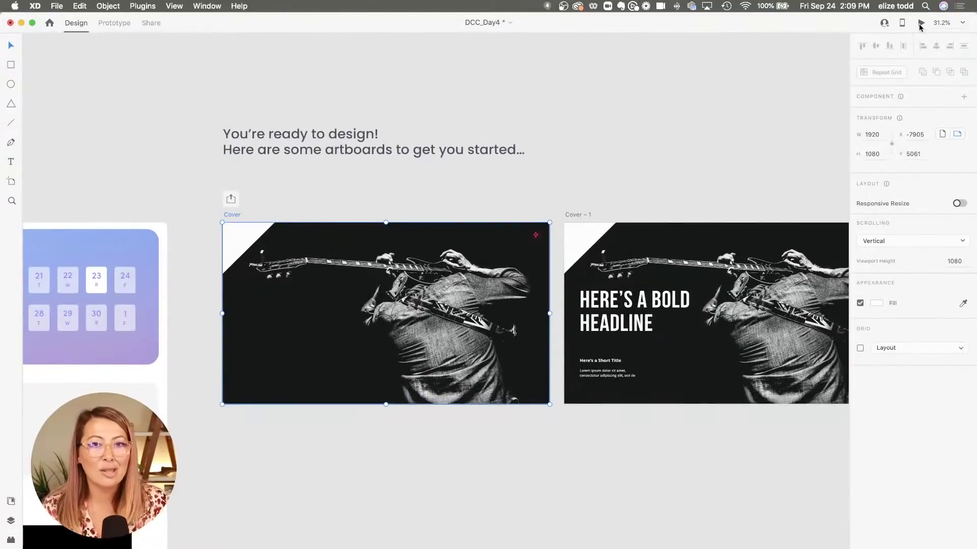
left_click(920, 22)
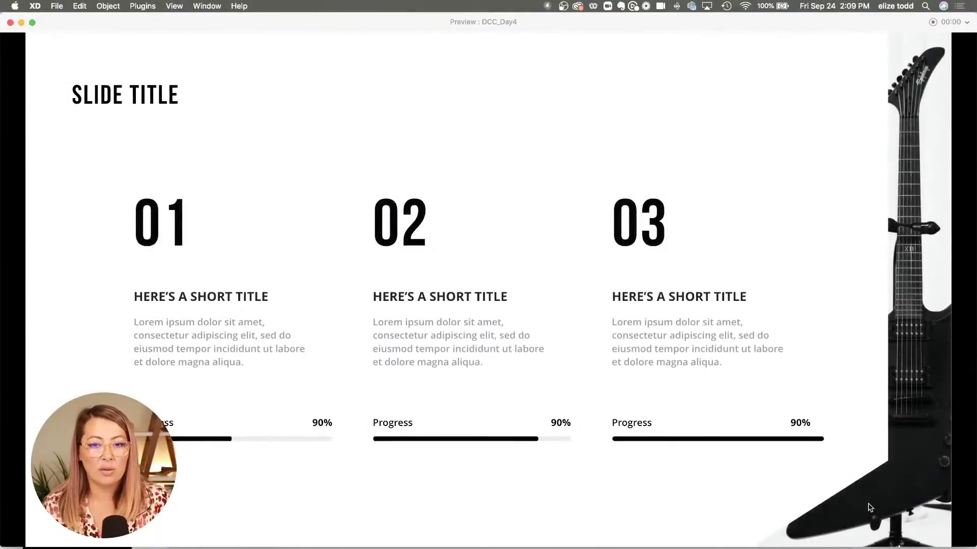
mouse_move(742, 291)
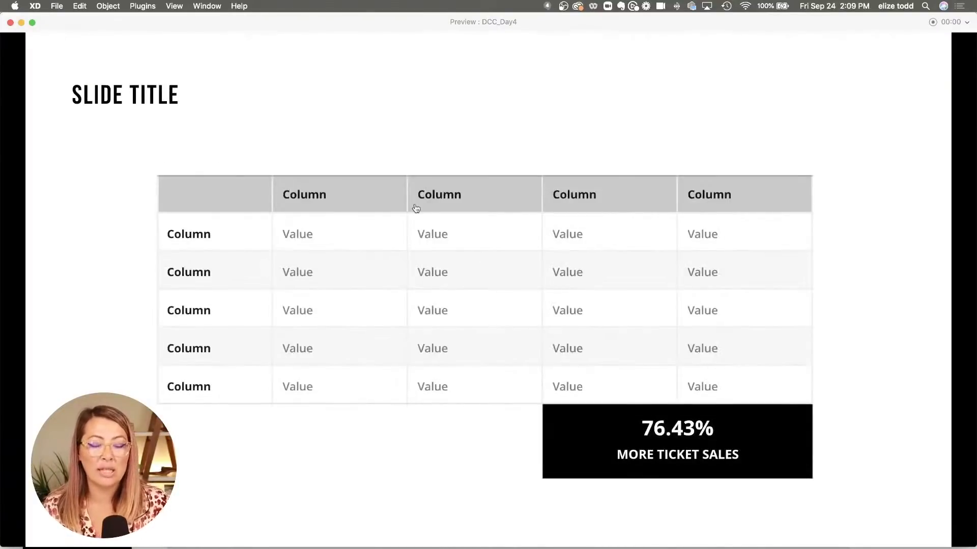
left_click(10, 22)
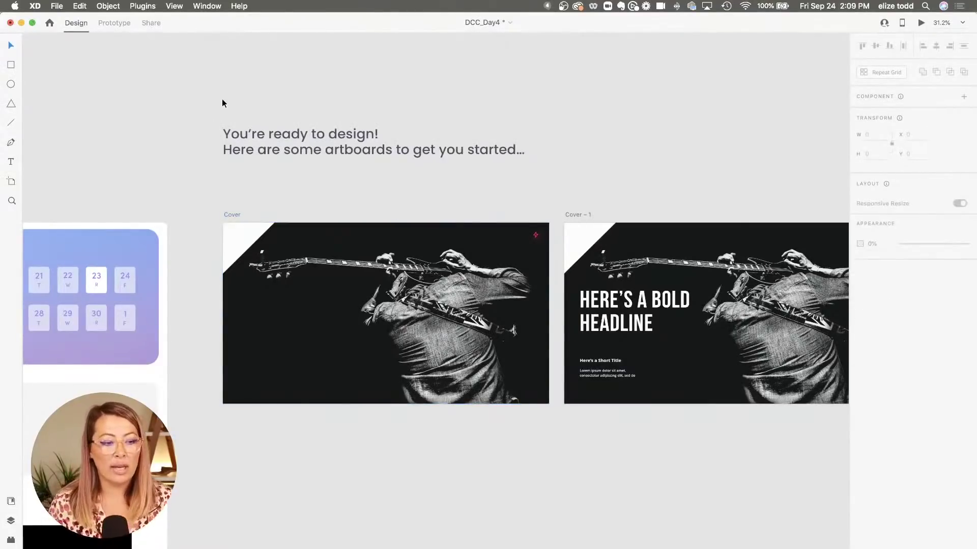
- Show the installed plugins and reopen the Presentation plugin with its Angles theme slides
left_click(10, 540)
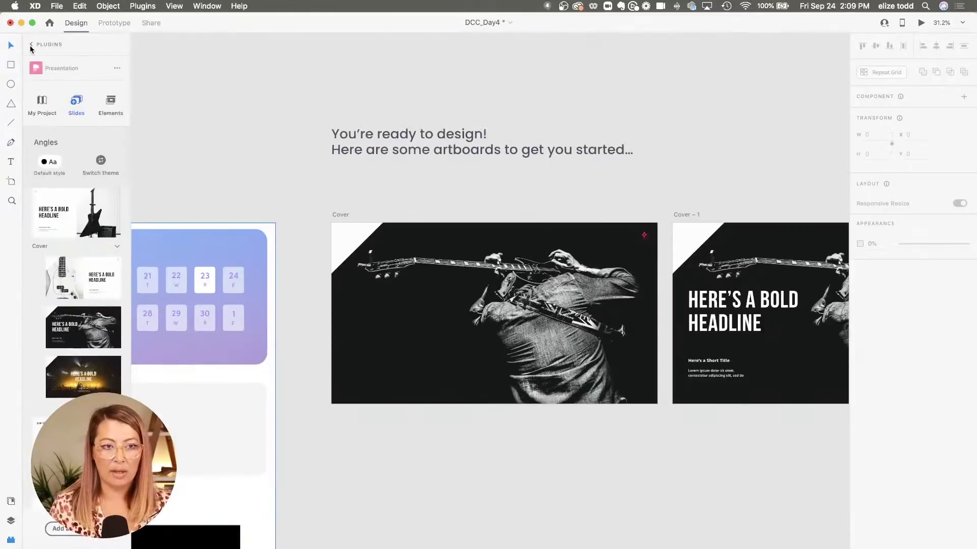
left_click(31, 45)
left_click(77, 439)
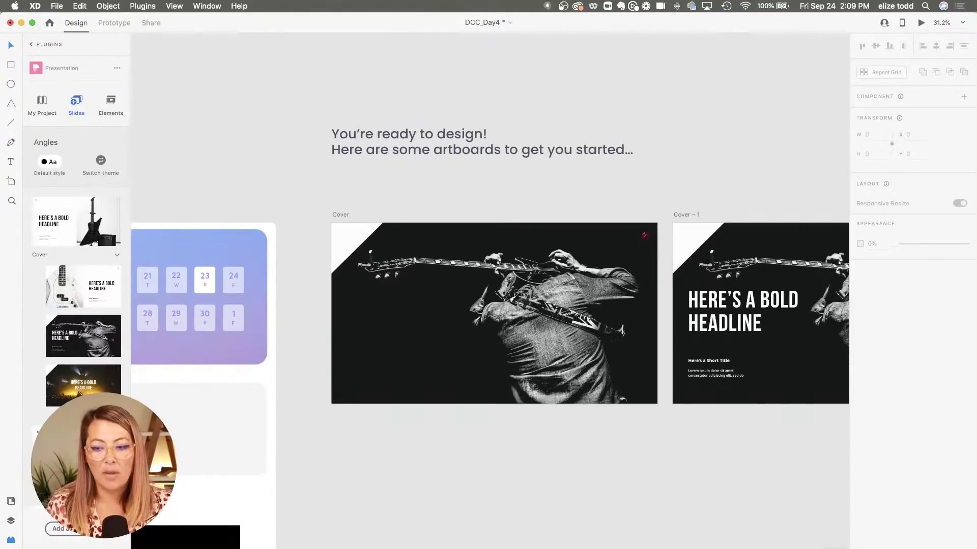
- Switch to the Presentations document, open the Presentation plugin there, and browse the Angles theme's slide templates
left_click(738, 548)
scroll(56, 430, "down", 2)
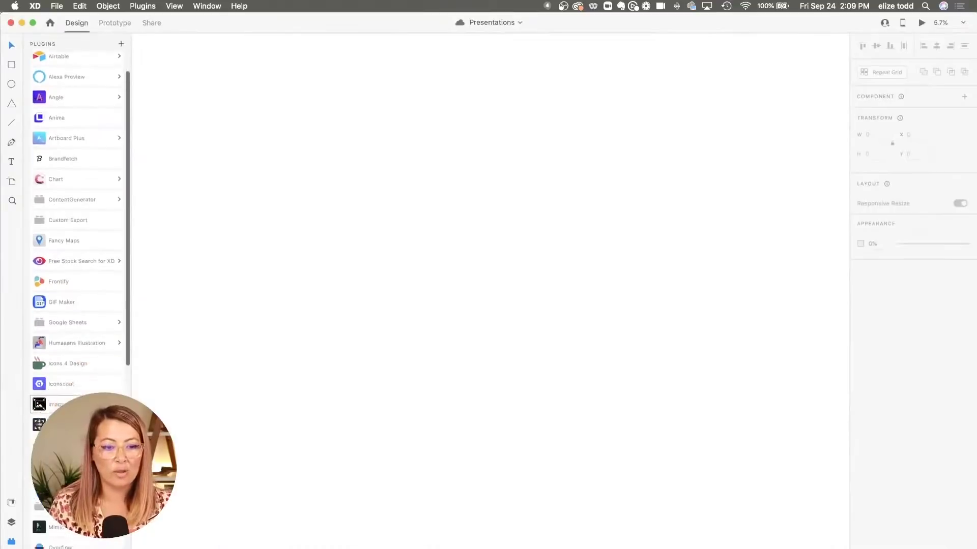
scroll(56, 430, "down", 1)
left_click(76, 439)
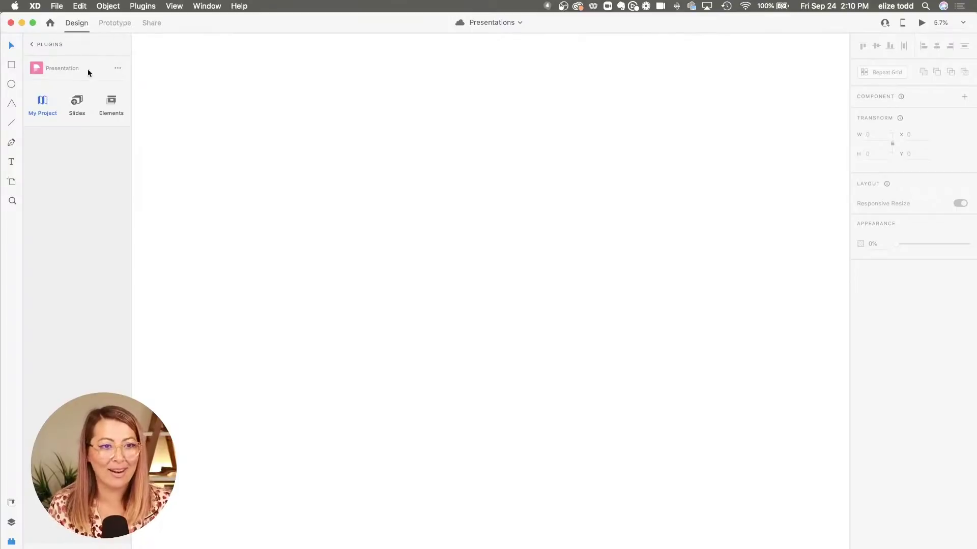
left_click(76, 104)
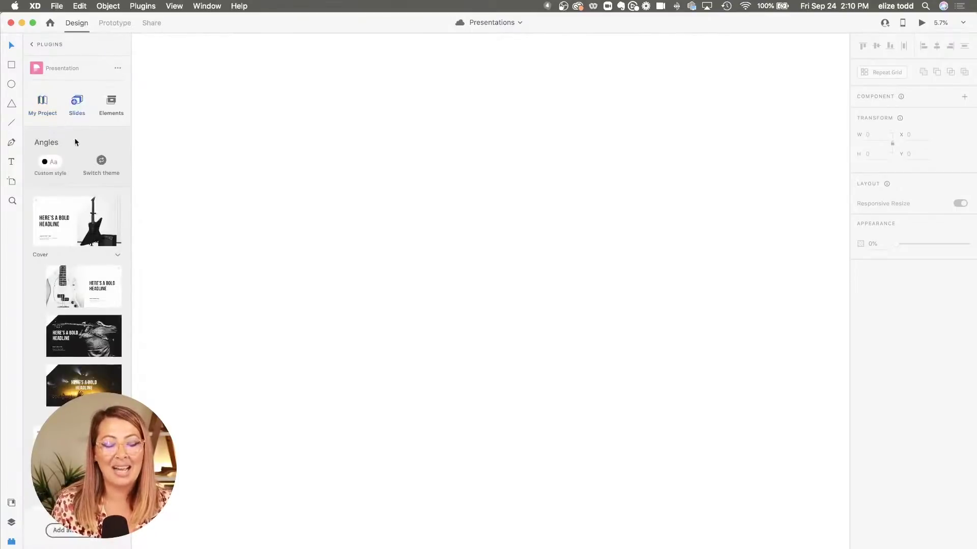
scroll(67, 289, "down", 10)
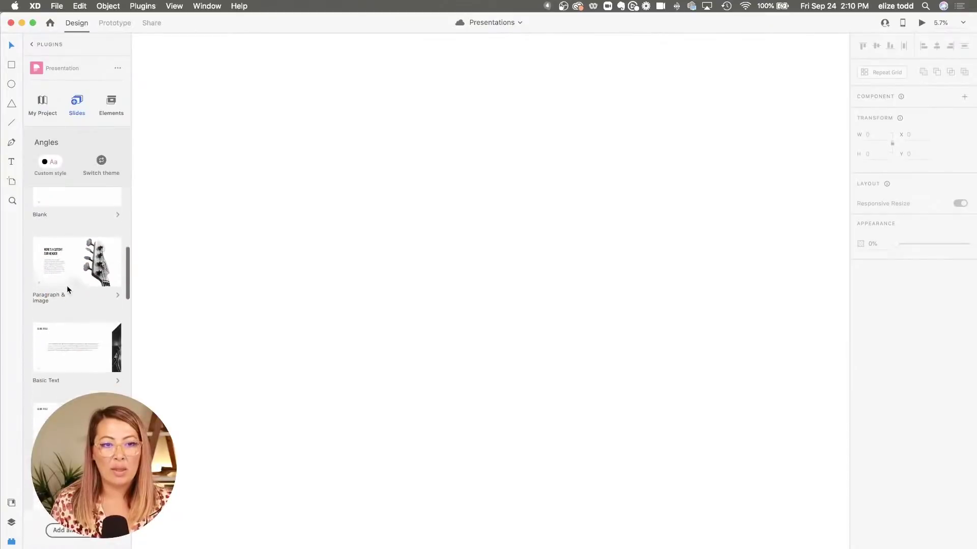
- Add the Angles theme's main Cover slide with the black guitar and amplifier to the document
scroll(67, 289, "down", 5)
scroll(68, 289, "up", 10)
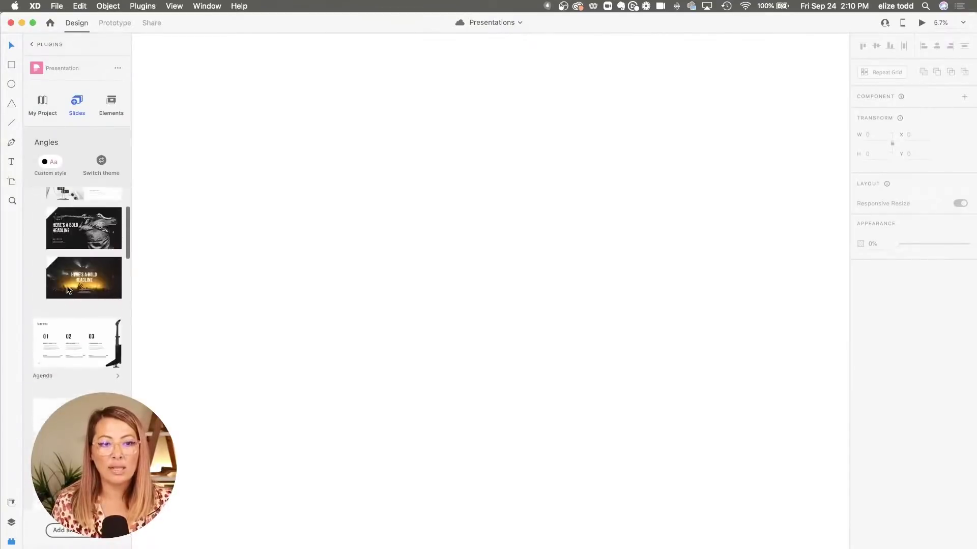
scroll(67, 289, "up", 3)
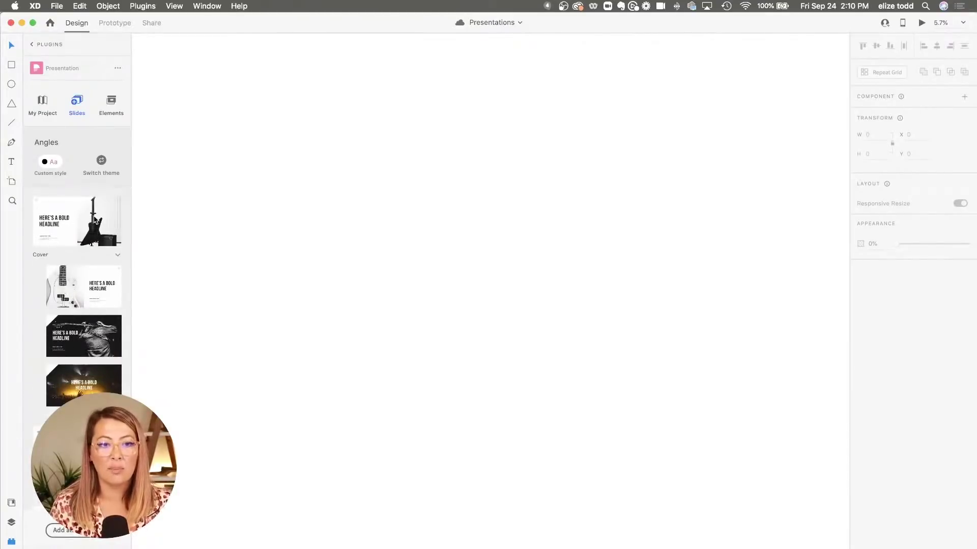
left_click(94, 220)
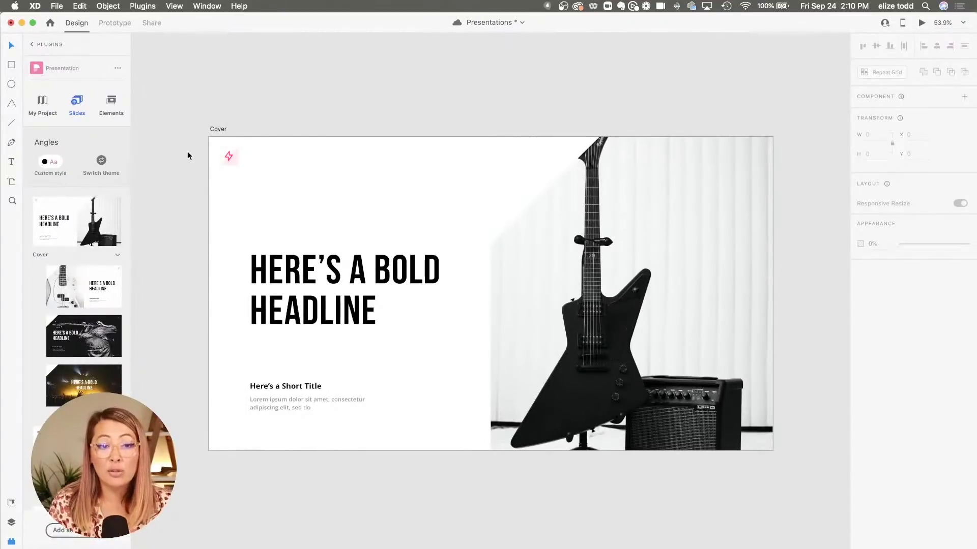
- Try the Alchemist, Minimal Dark and Minimal Bright themes on the Cover slide
left_click(102, 165)
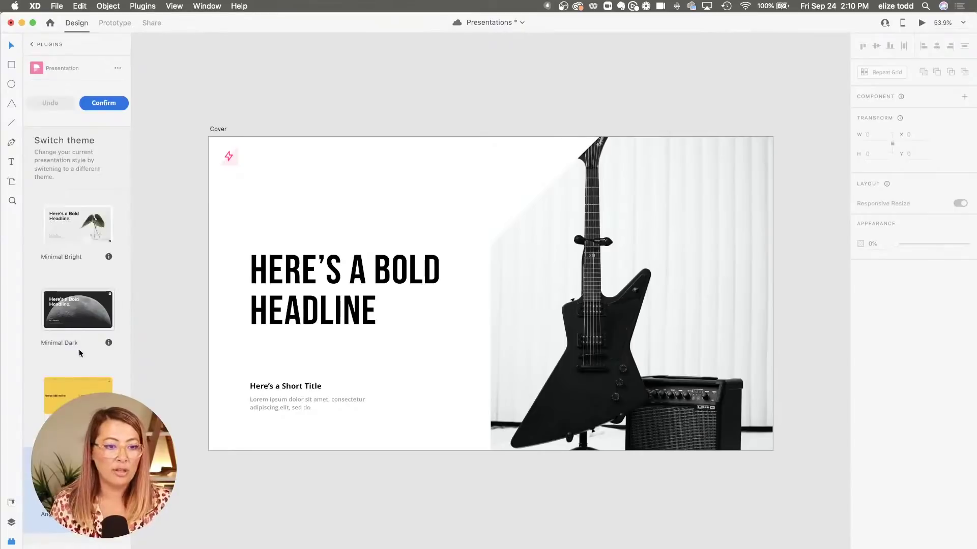
left_click(75, 386)
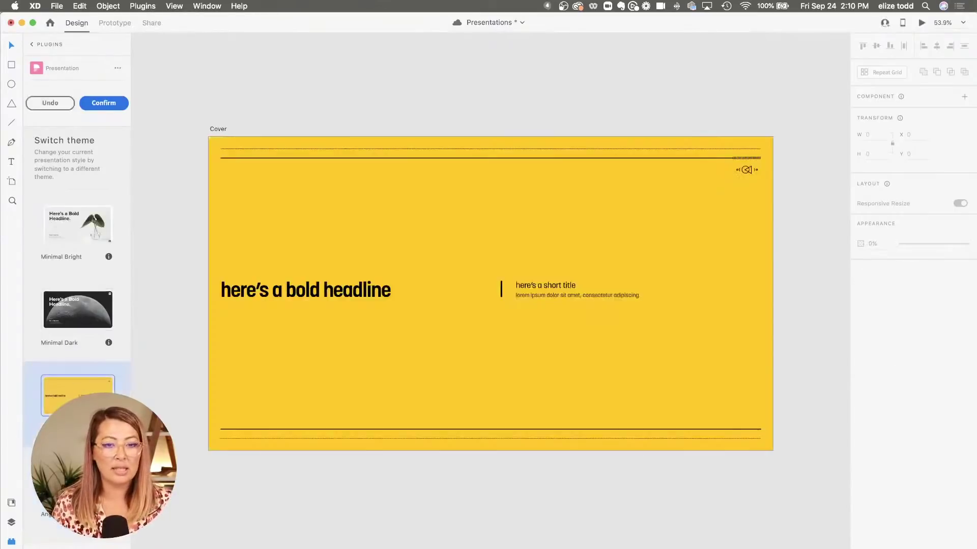
left_click(84, 309)
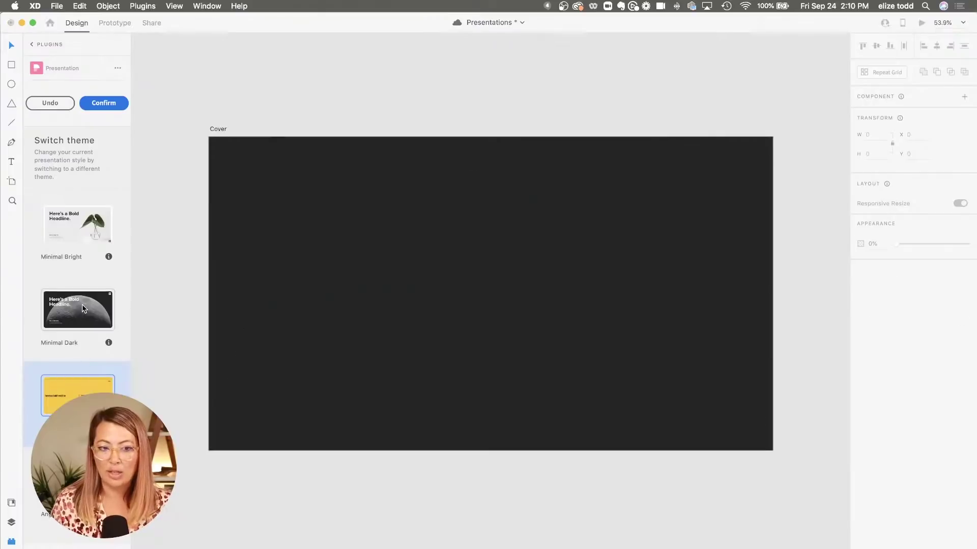
left_click(86, 219)
scroll(81, 345, "down", 2)
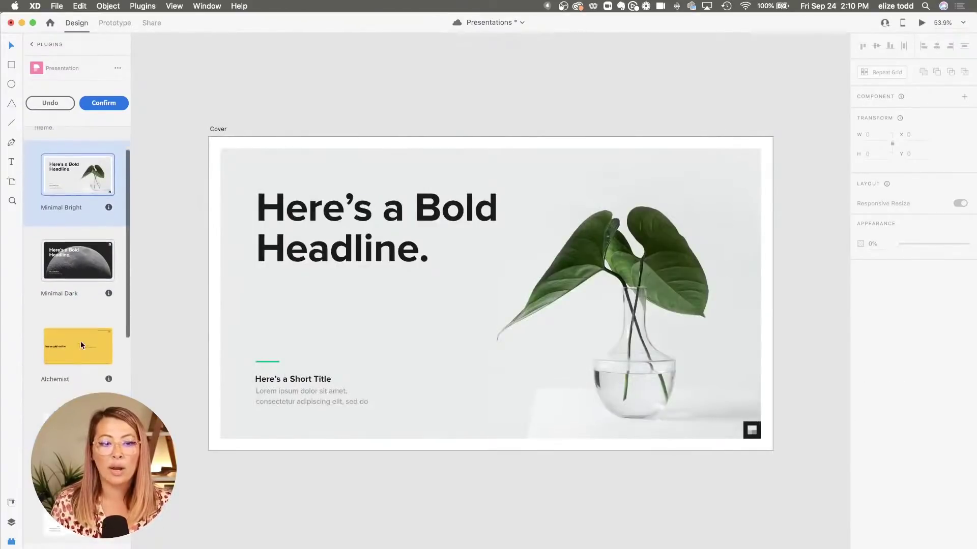
scroll(81, 341, "down", 1)
- Switch the presentation back to the Angles theme and confirm the theme choice
left_click(76, 401)
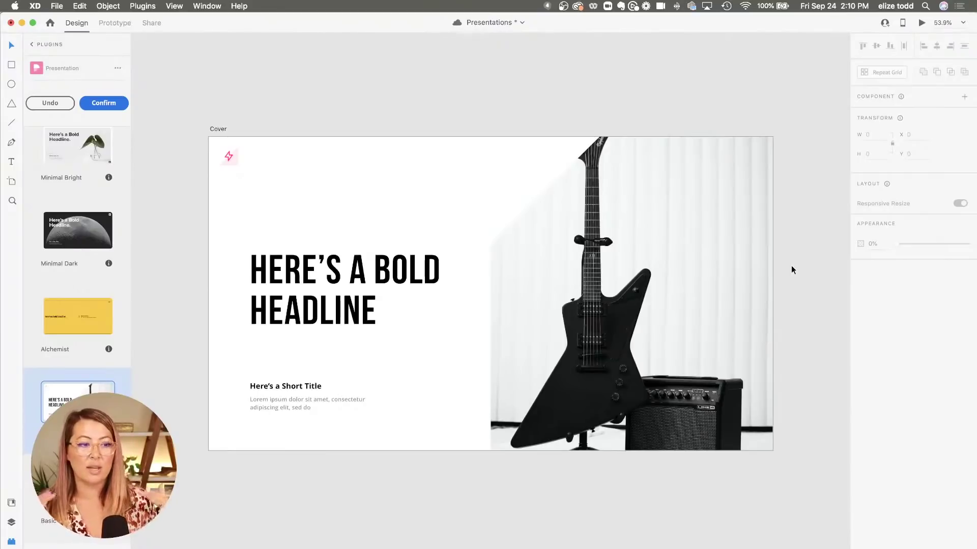
scroll(479, 209, "down", 2)
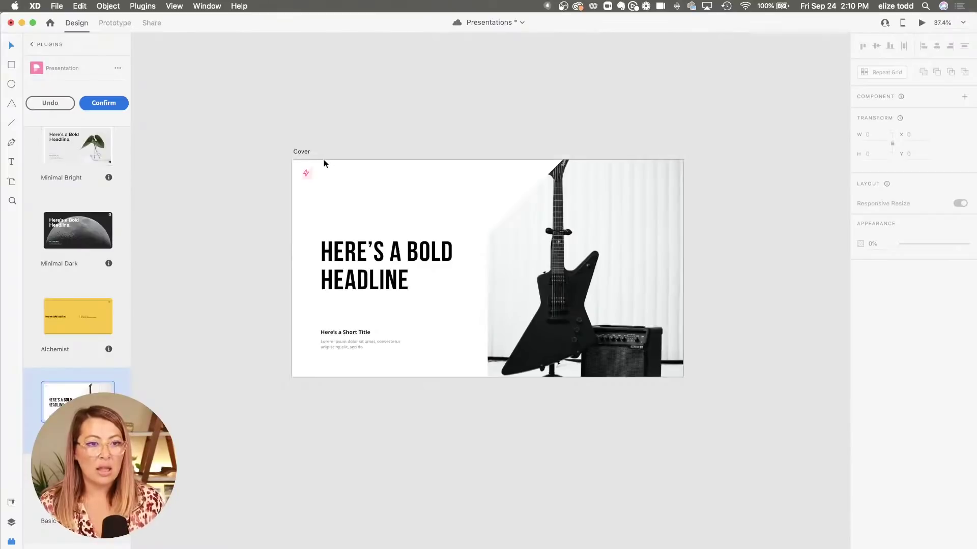
left_click(104, 103)
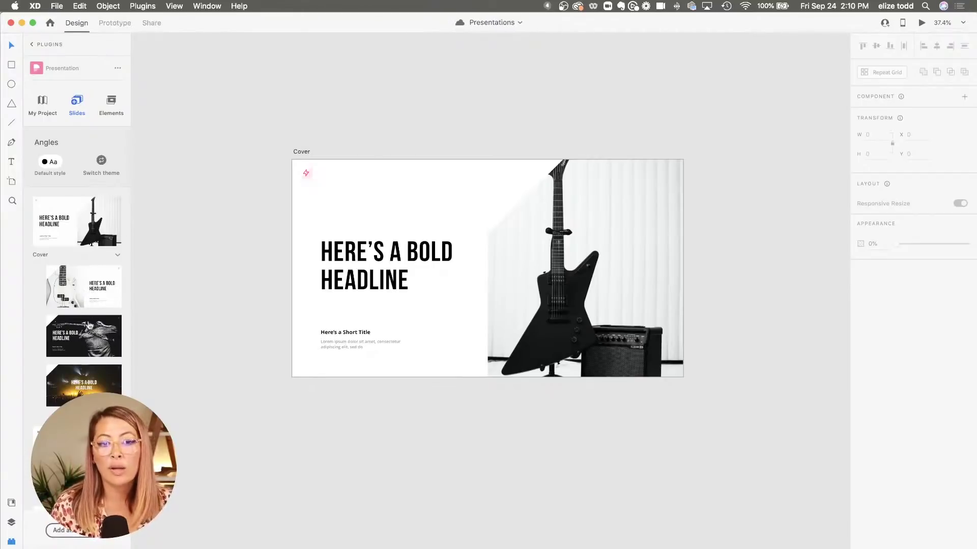
- Add a second Cover slide using the dark variant with the guitarist seen from behind
left_click(99, 336)
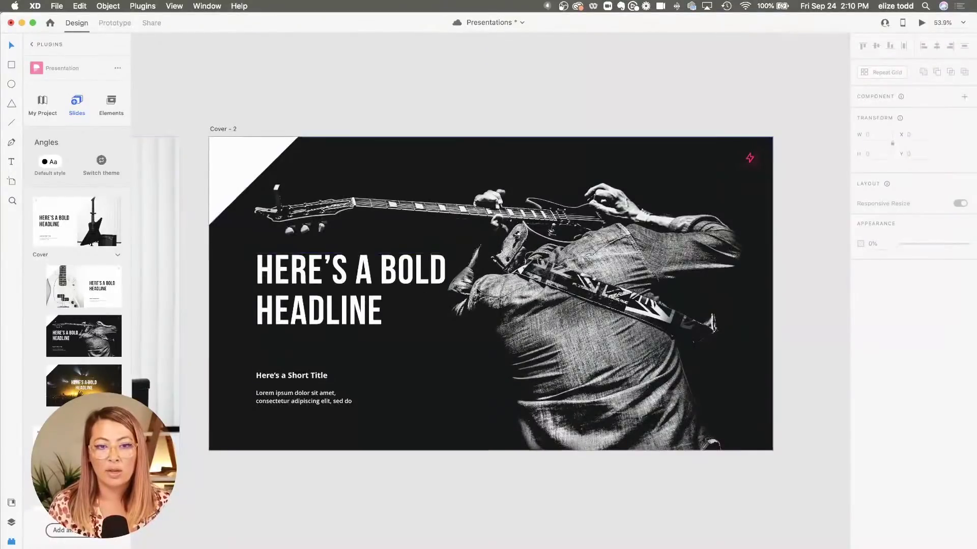
key("super+0")
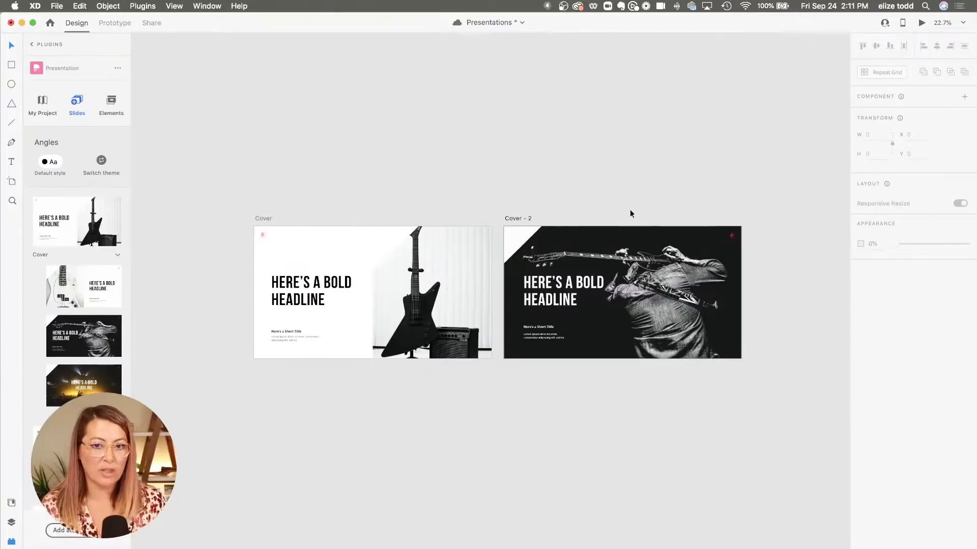
scroll(625, 210, "up", 5)
scroll(625, 209, "right", 3)
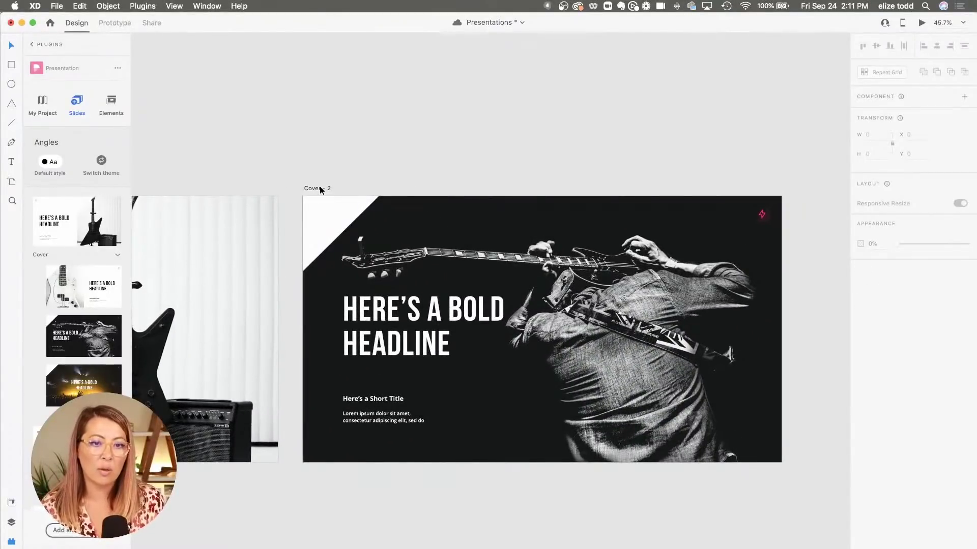
- Swap the second Cover slide's layout for the white bass guitar variant
left_click(321, 190)
scroll(343, 179, "up", 5)
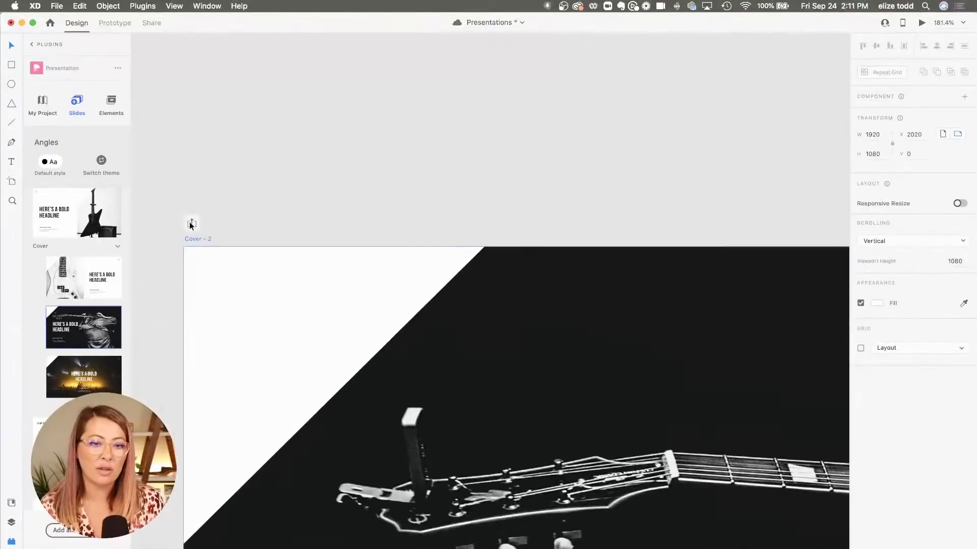
left_click(83, 287)
scroll(309, 239, "down", 6)
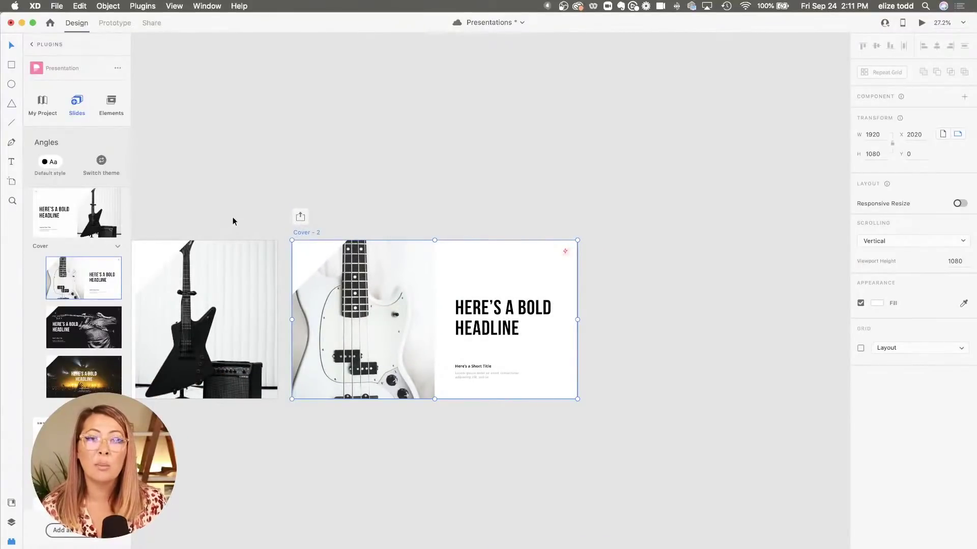
- Add the three-column Agenda slide after the second Cover slide
left_click(381, 199)
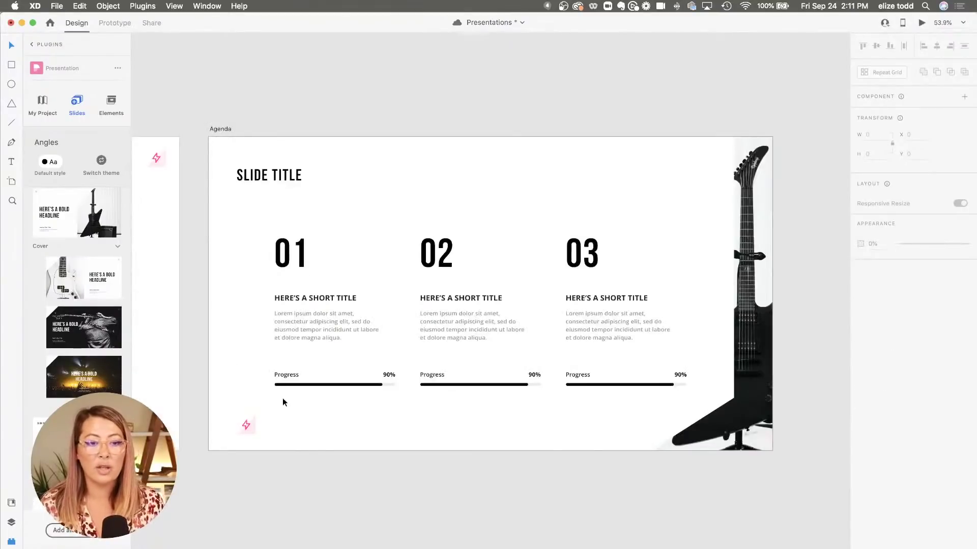
scroll(284, 402, "down", 5)
scroll(283, 402, "left", 5)
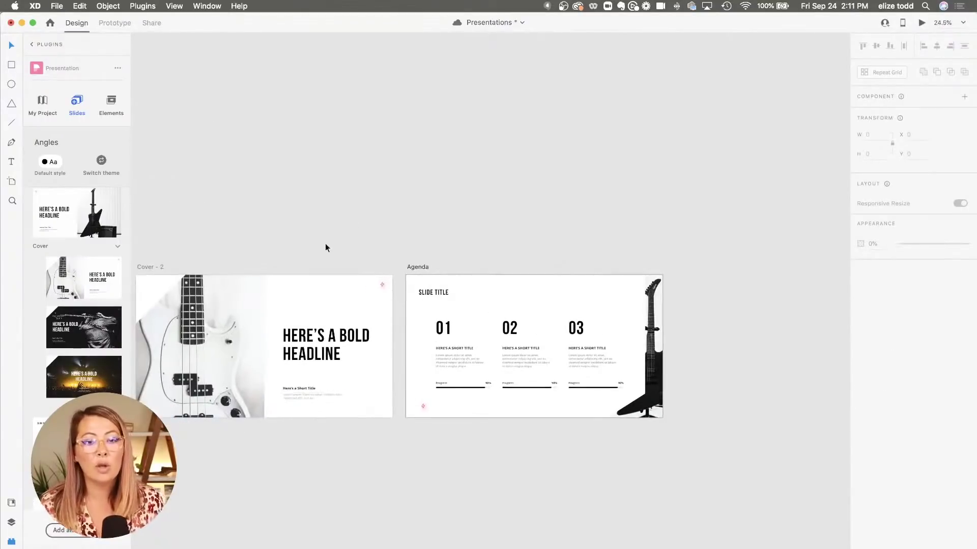
- Delete the Agenda slide and the second Cover slide, keeping only the first Cover
left_click(422, 267)
key("Delete")
scroll(413, 268, "left", 5)
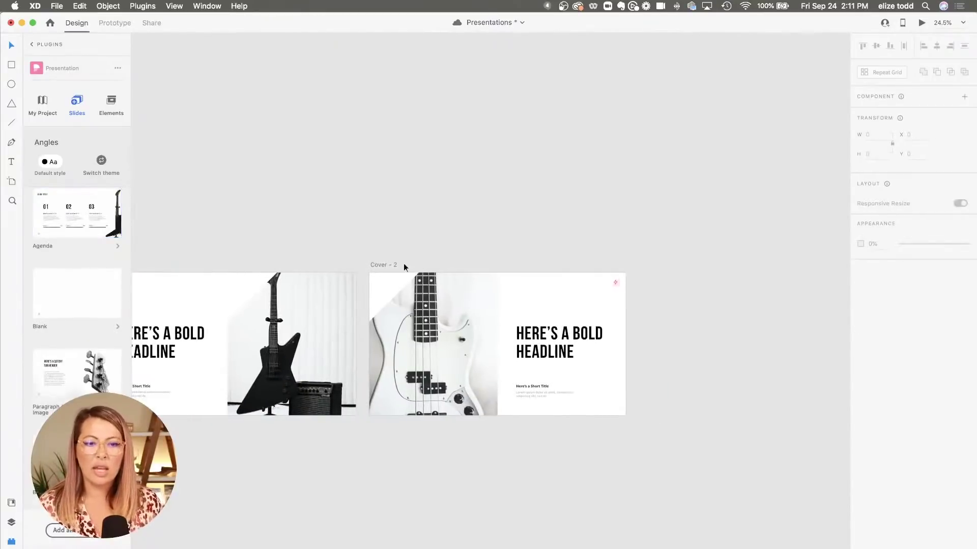
scroll(340, 265, "left", 1)
left_click(429, 270)
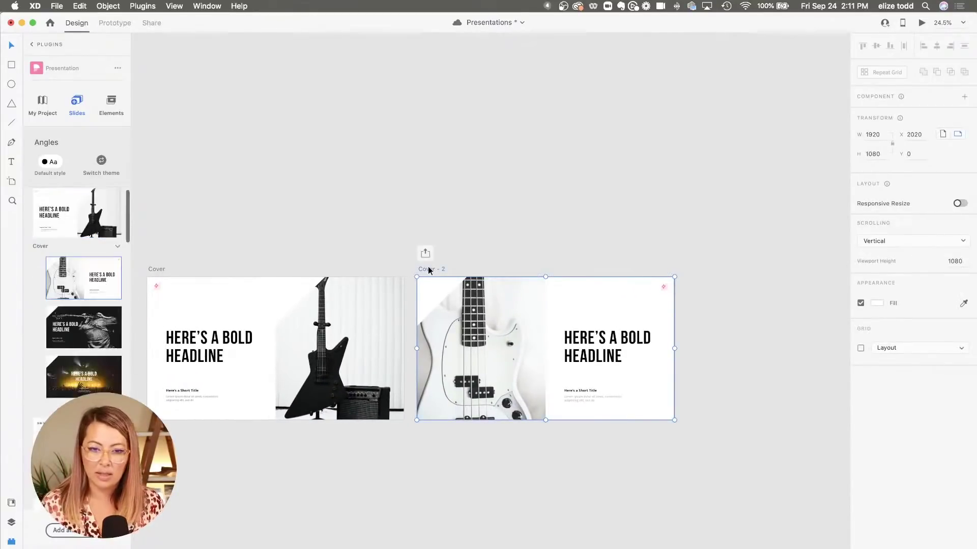
key("Delete")
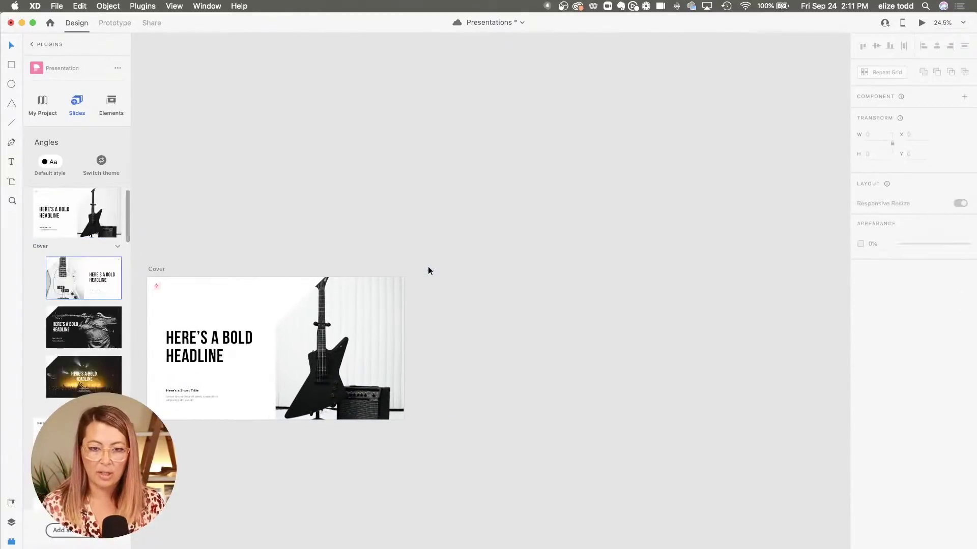
- Replace the remaining Cover slide's layout with the dark variant showing the guitarist from behind
left_click(156, 268)
left_click(101, 328)
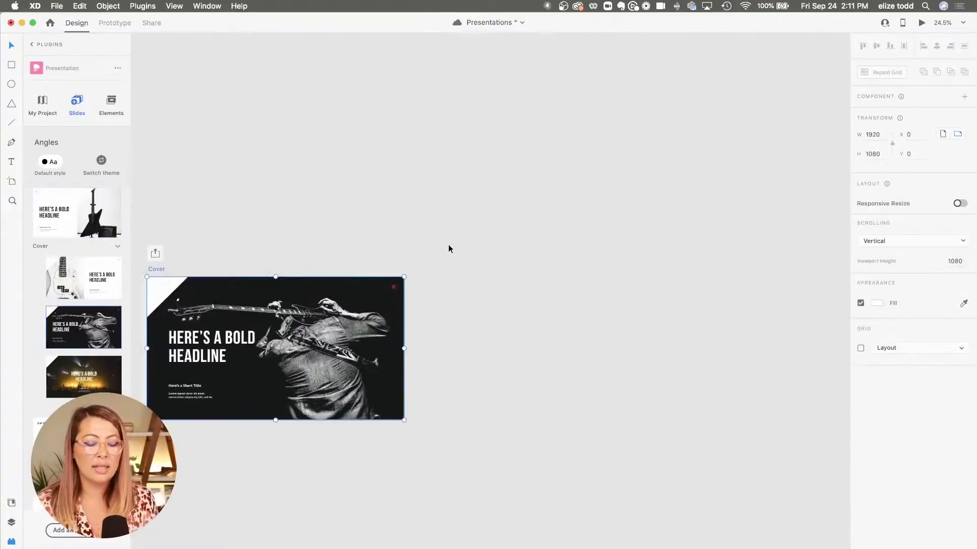
scroll(333, 266, "left", 2)
scroll(333, 267, "up", 5)
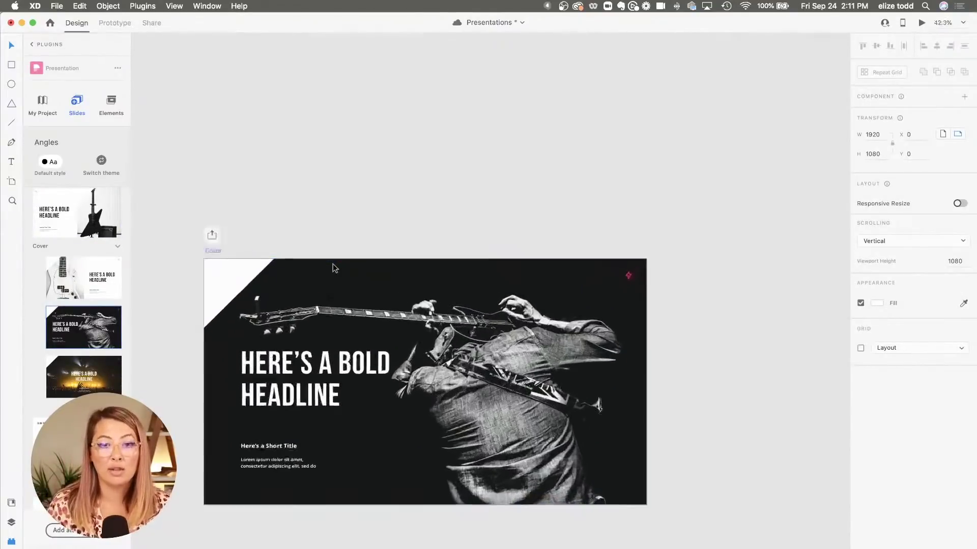
scroll(334, 268, "up", 3)
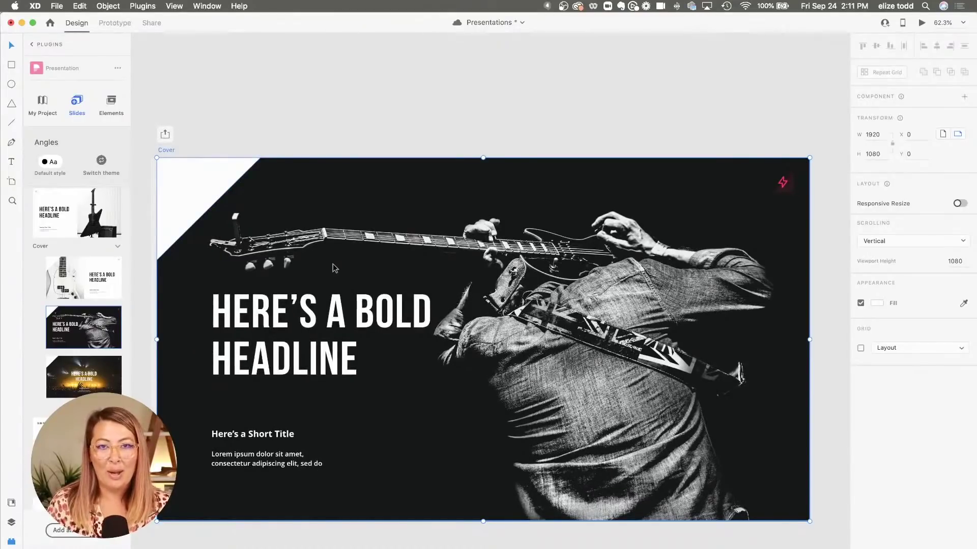
scroll(435, 264, "down", 3)
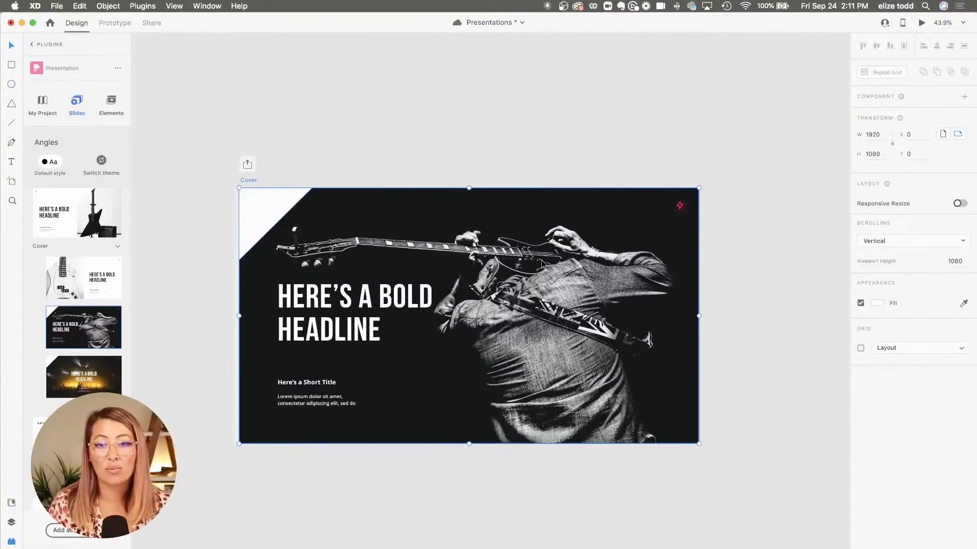
left_click(767, 220)
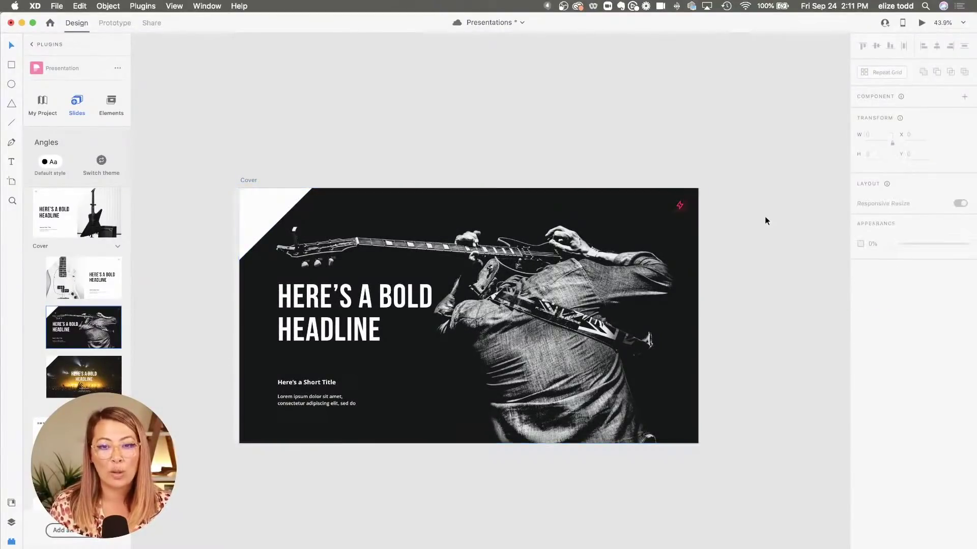
- Remove the Minimal and Fruit image search tags and set the Cover's background to the purple profile theme picture of a person in a cap
left_click(530, 230)
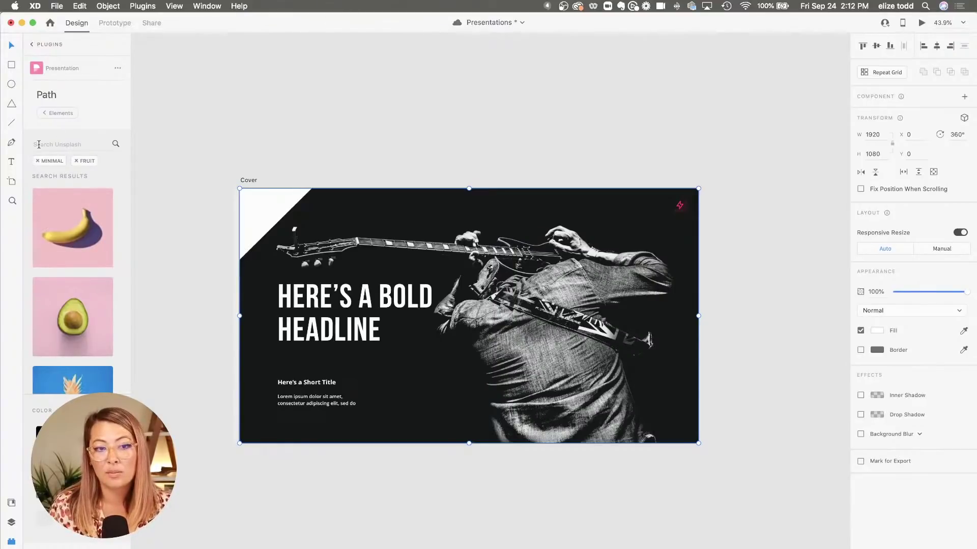
left_click(38, 162)
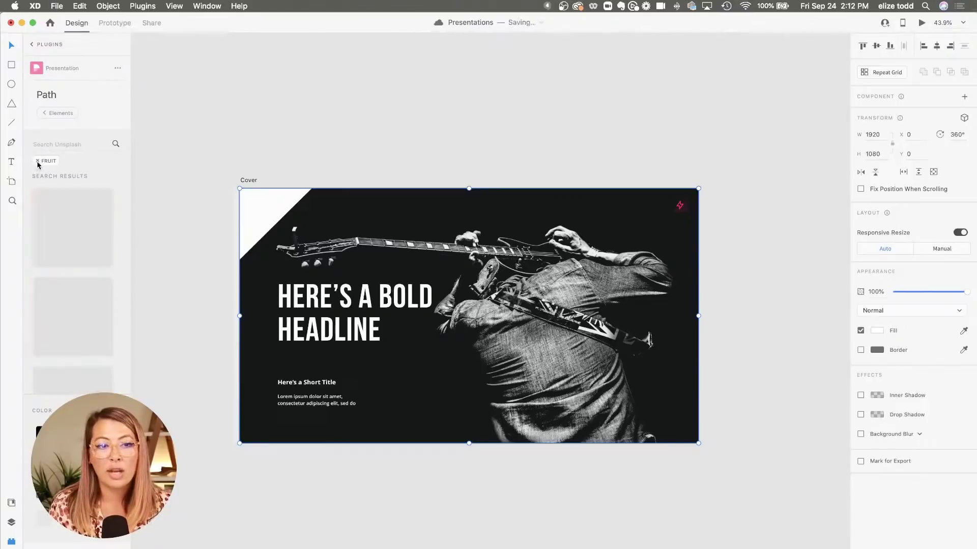
left_click(37, 161)
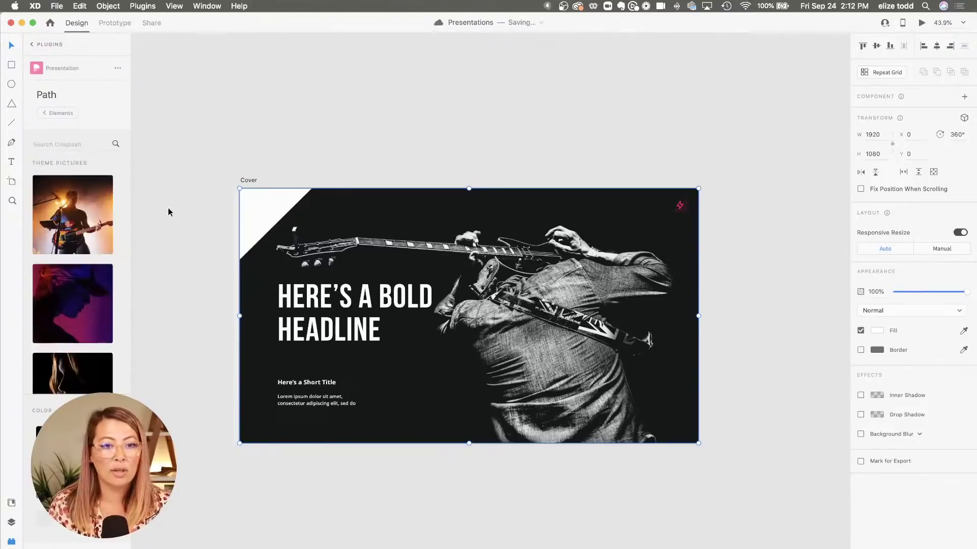
left_click(80, 223)
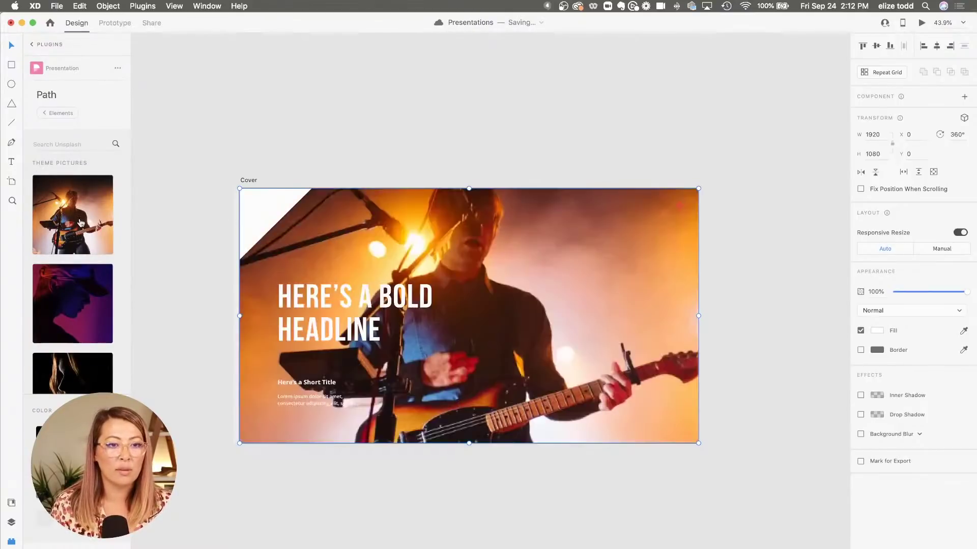
left_click(65, 313)
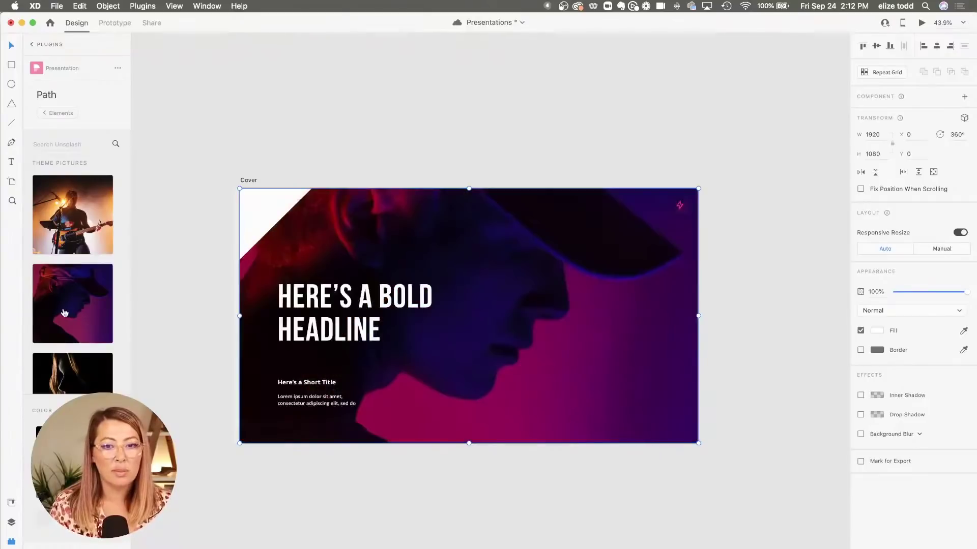
- Try the beach dog photo from an Unsplash search for "dog" as the Cover background, and undo it
left_click(68, 147)
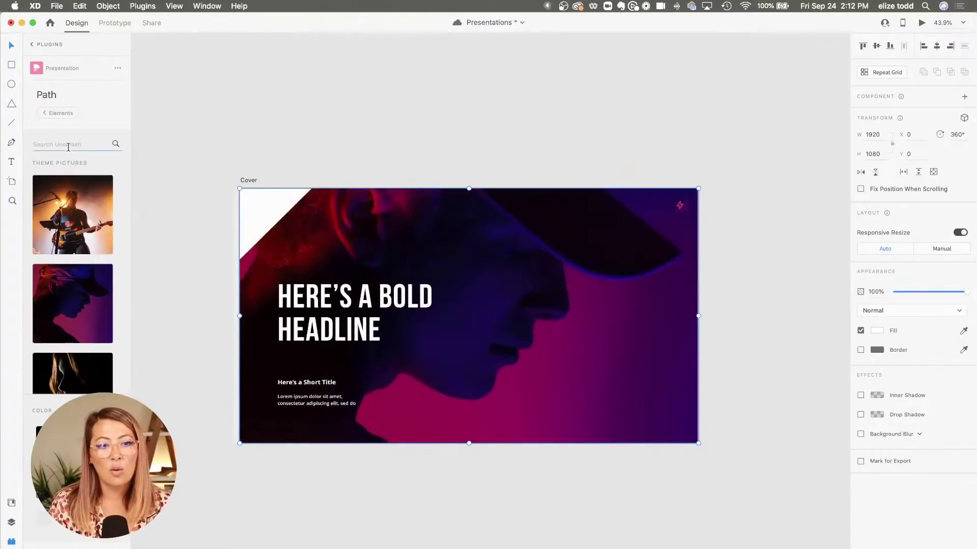
type("dog")
key("Return")
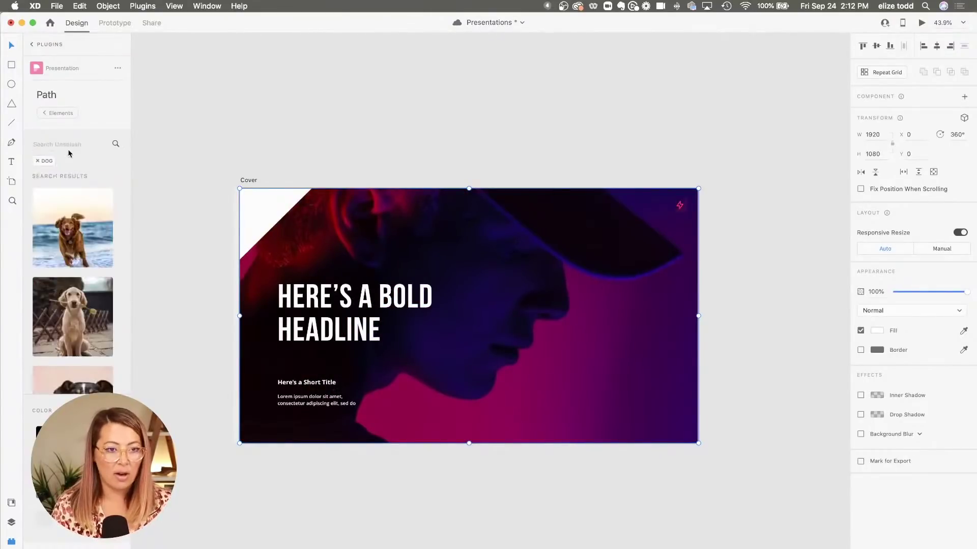
left_click(69, 229)
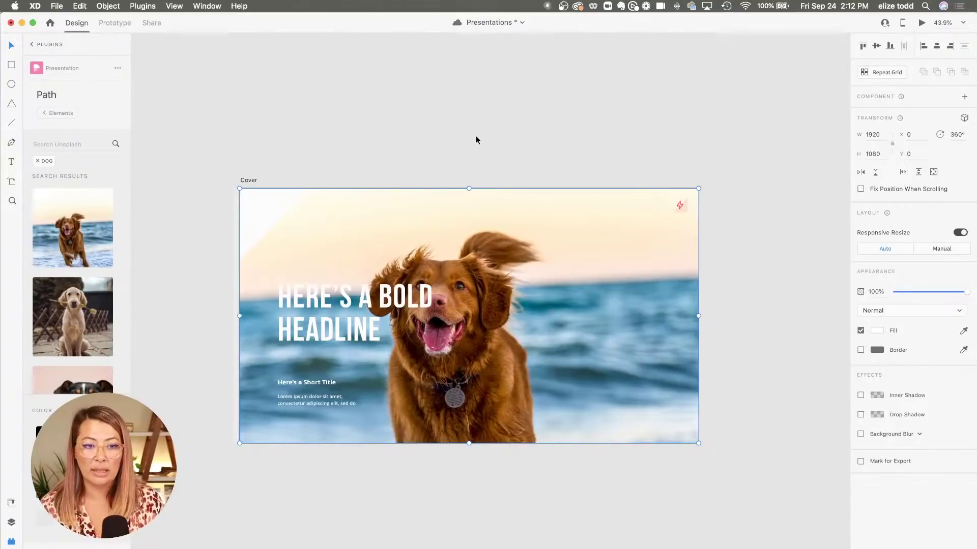
scroll(476, 140, "down", 3)
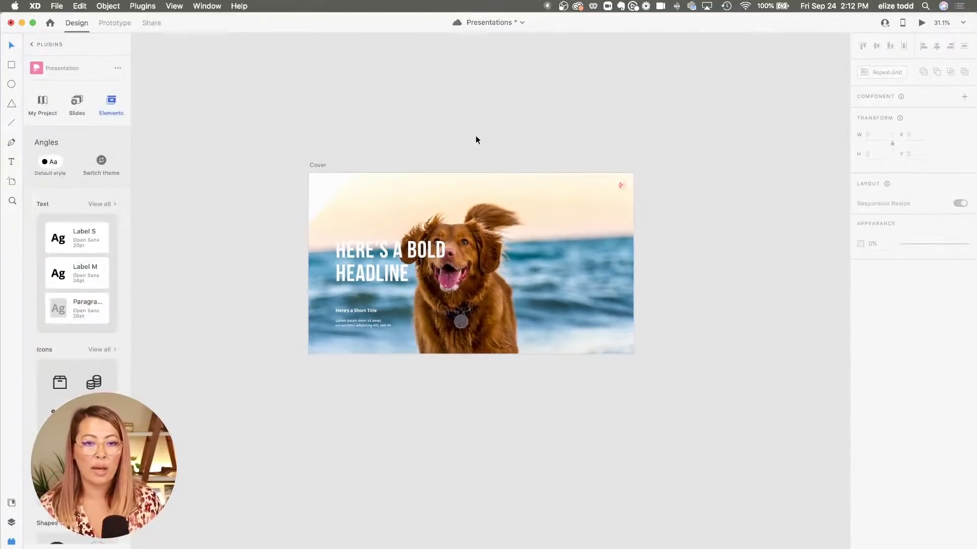
key("super+z")
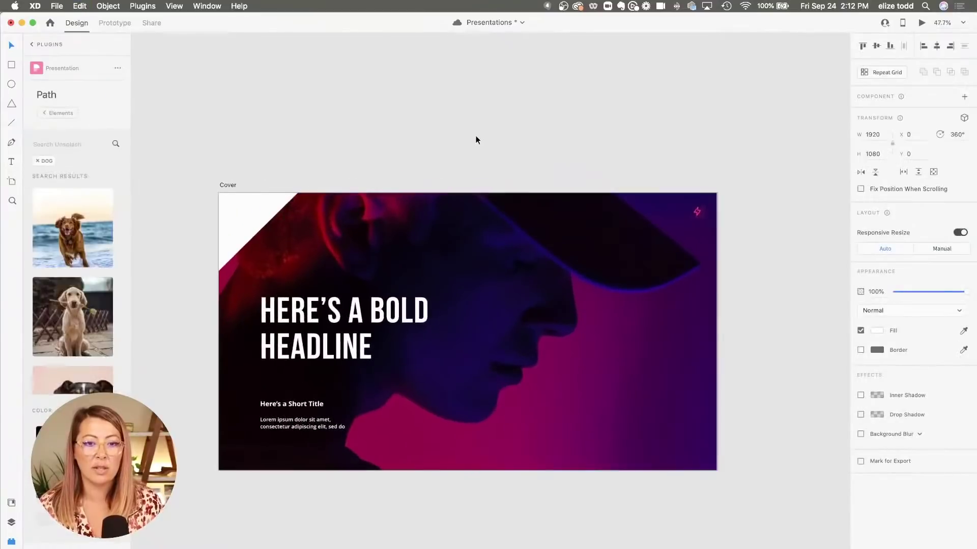
- Undo the Cover's background change to the purple profile picture, going back to the guitarist photo
scroll(476, 140, "up", 3)
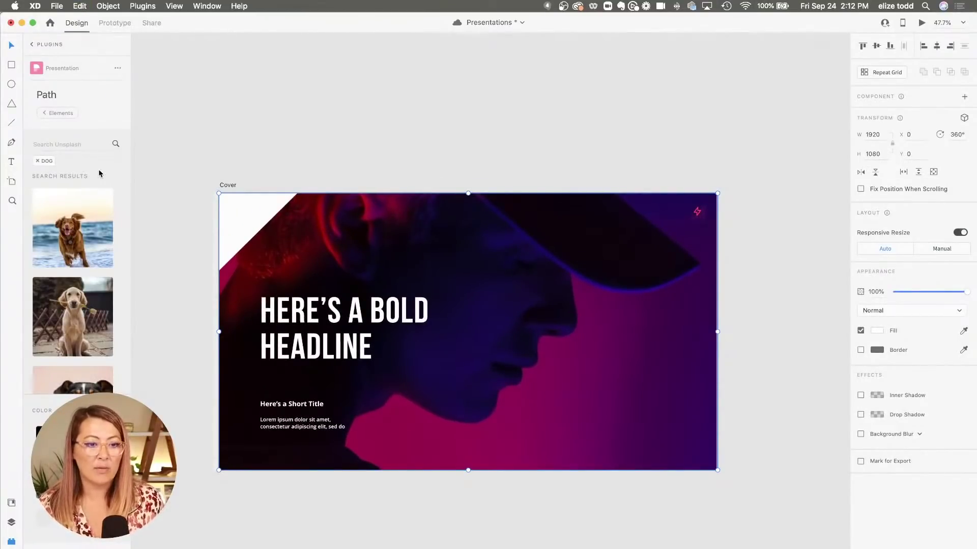
left_click(331, 163)
scroll(331, 163, "down", 3)
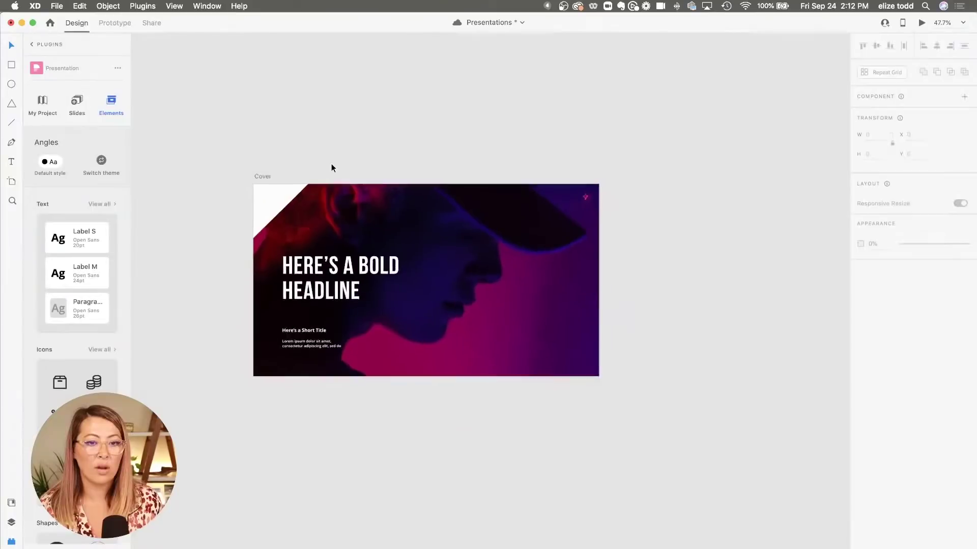
key("super+z")
key("super+z")
scroll(306, 175, "down", 3)
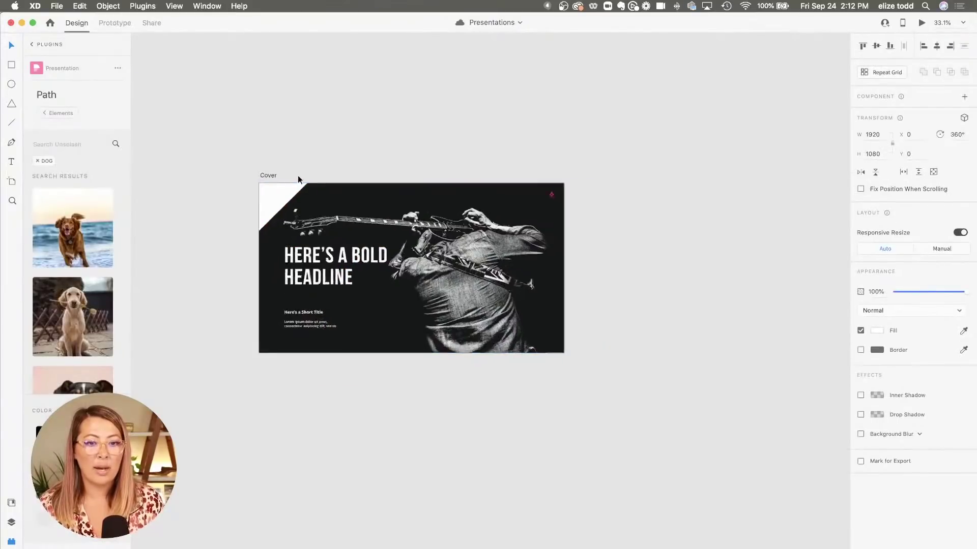
scroll(276, 179, "left", 5)
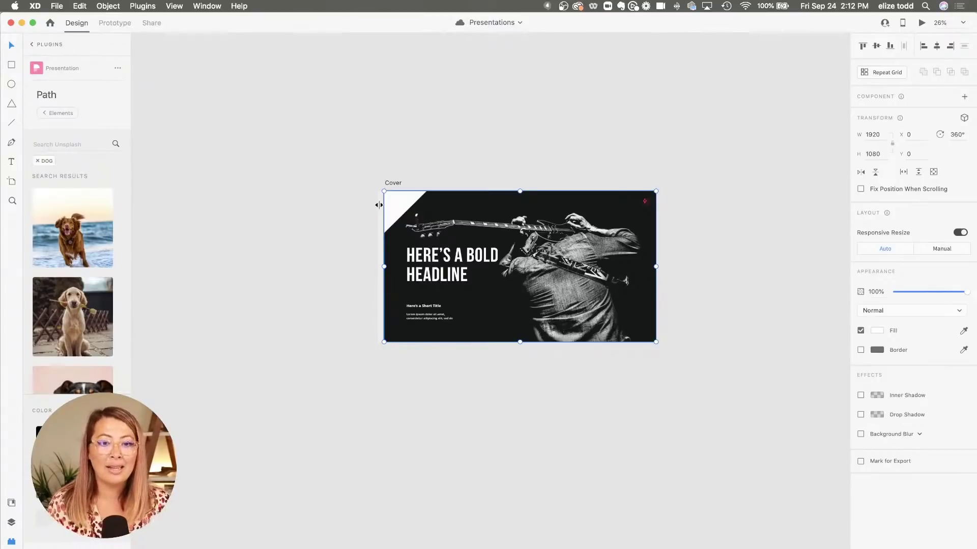
scroll(379, 205, "right", 3)
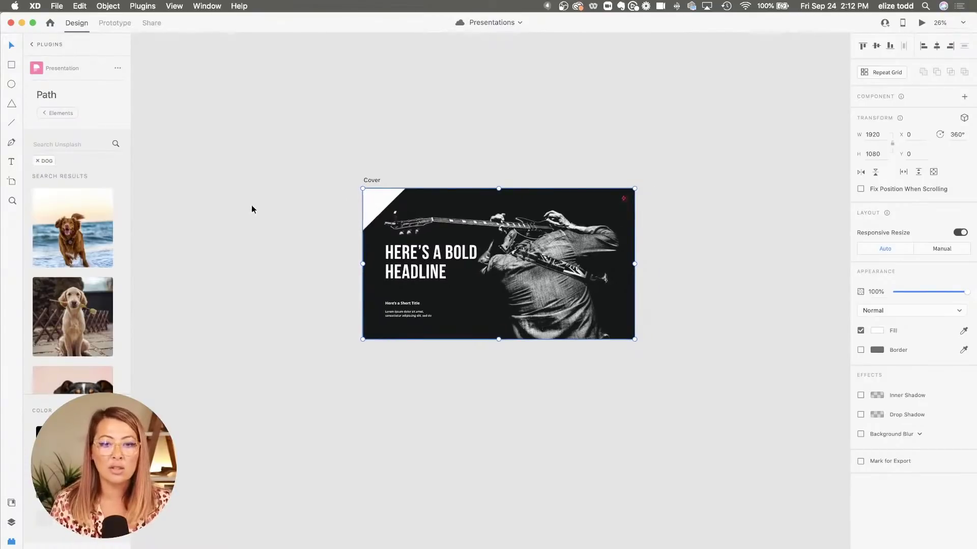
- Add the Agenda slide from the Angles theme after the Cover
left_click(55, 113)
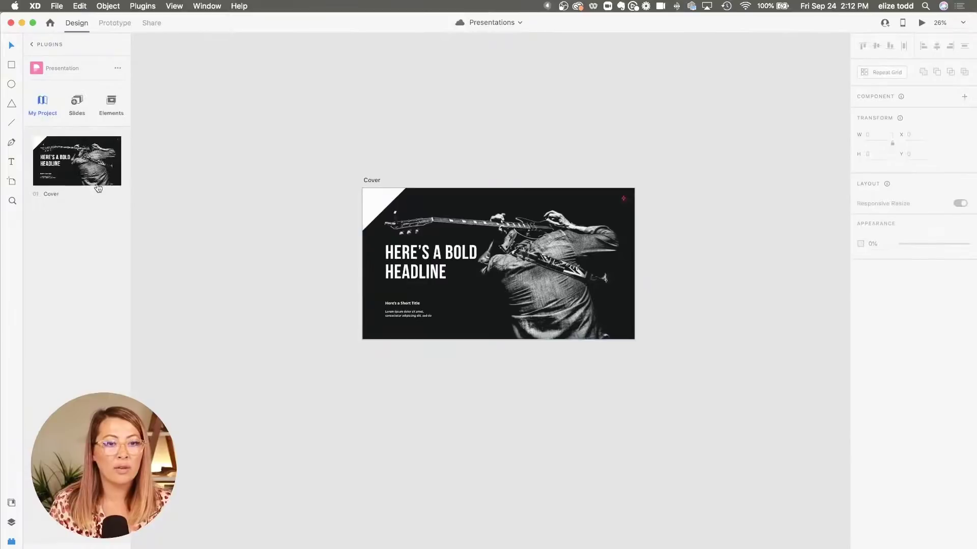
left_click(77, 113)
scroll(103, 357, "down", 5)
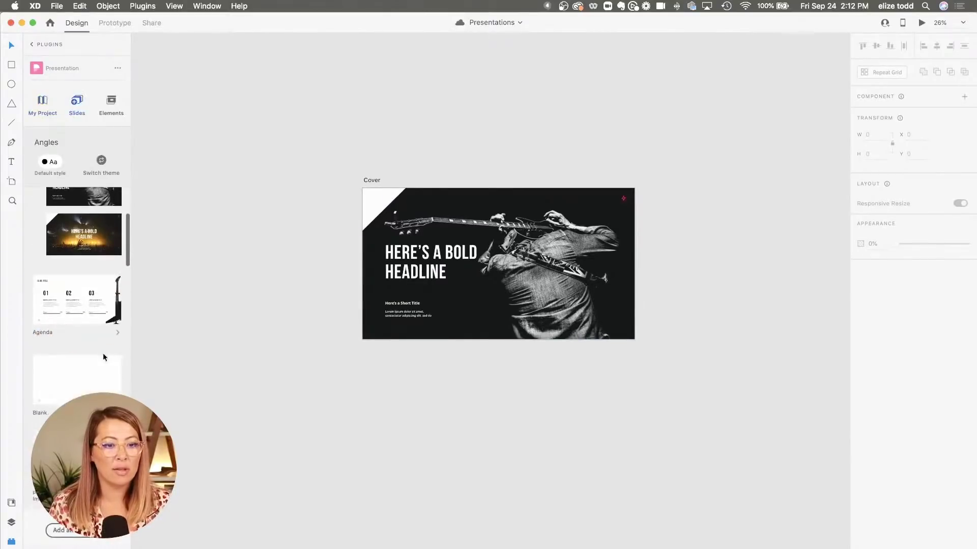
left_click(91, 290)
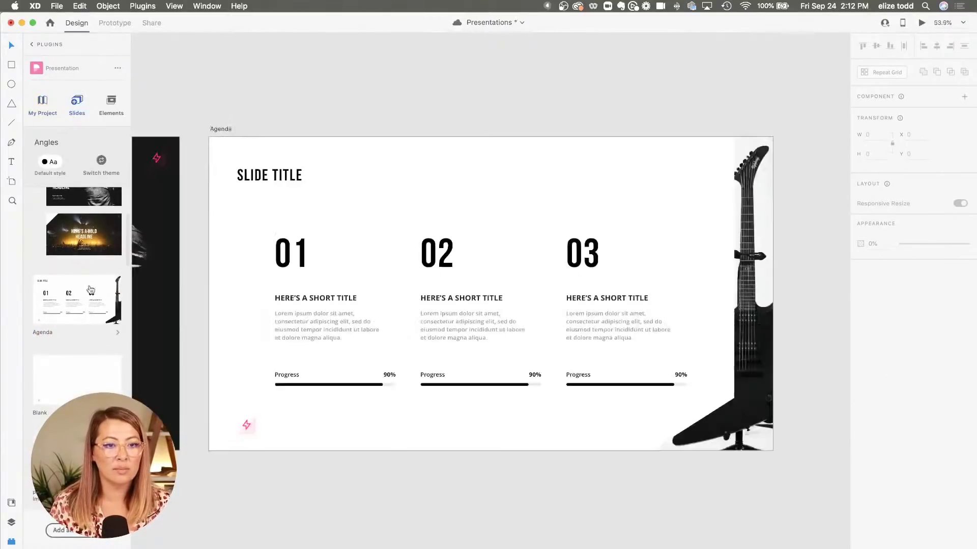
- Add the Paragraph & Image slide after the Agenda slide and save the document
scroll(386, 277, "down", 3)
scroll(76, 305, "down", 3)
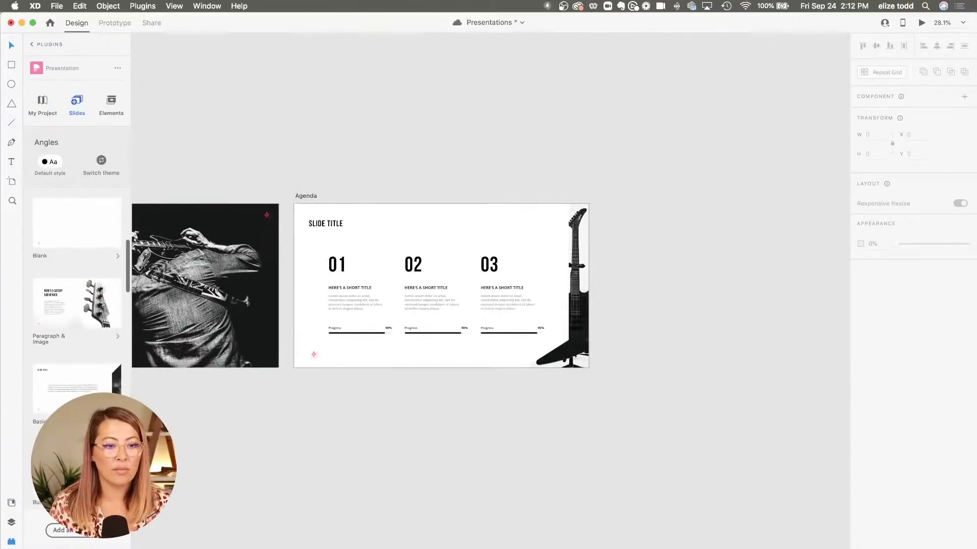
left_click(83, 316)
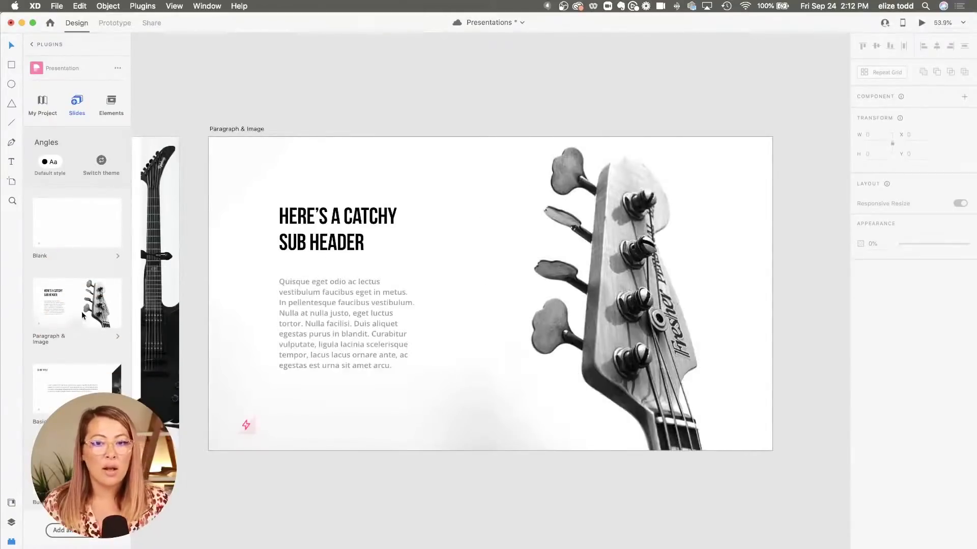
scroll(395, 242, "down", 5)
scroll(395, 242, "left", 5)
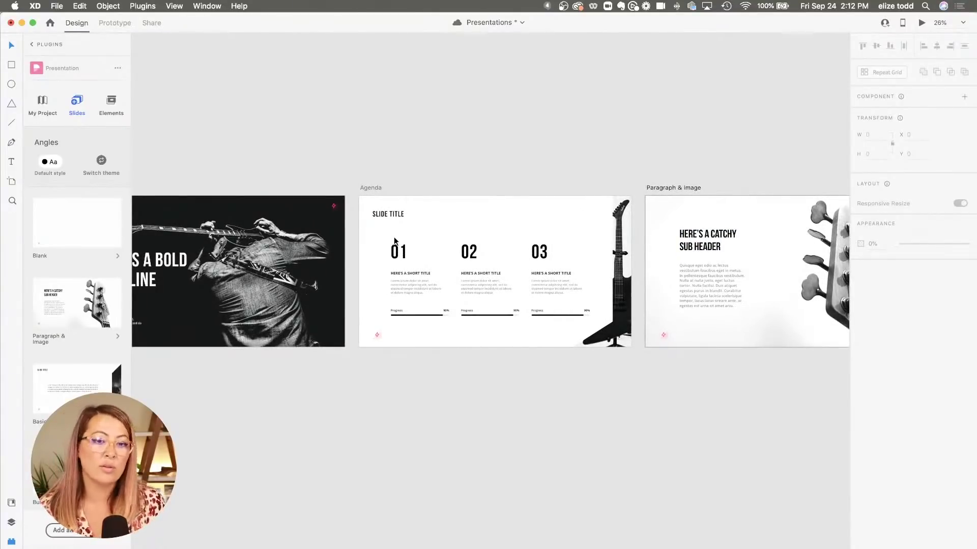
scroll(395, 242, "up", 1)
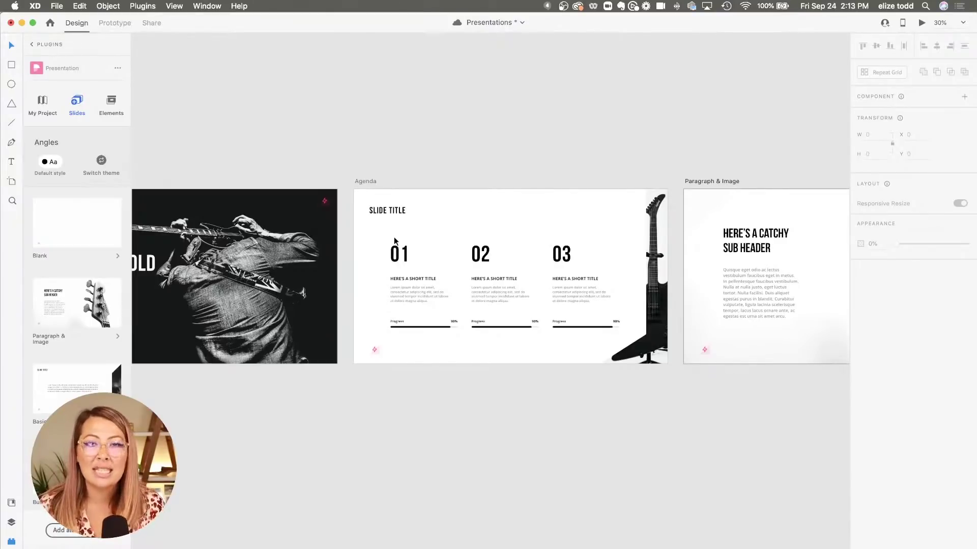
key("super+s")
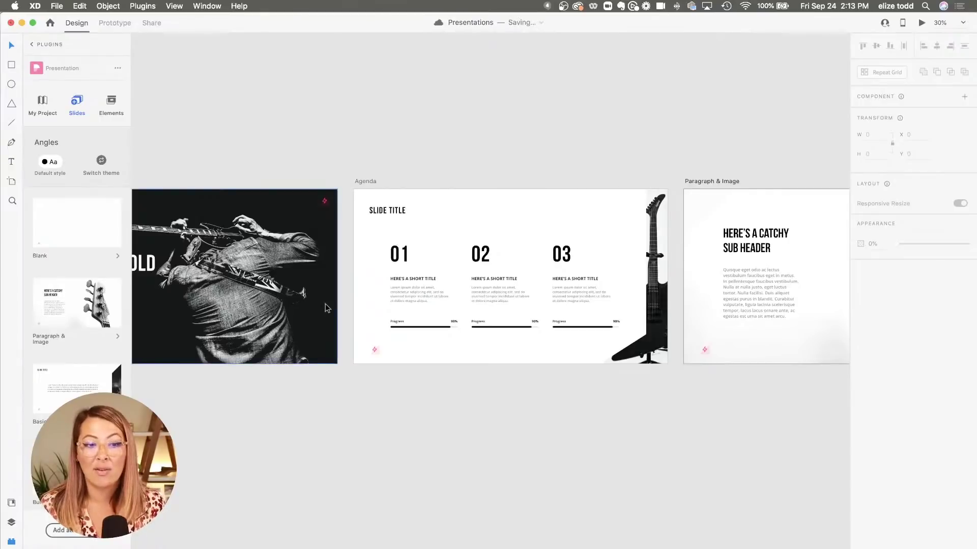
- Open the document assets and reveal the colour used by the Agenda slide's 02 number
left_click(12, 503)
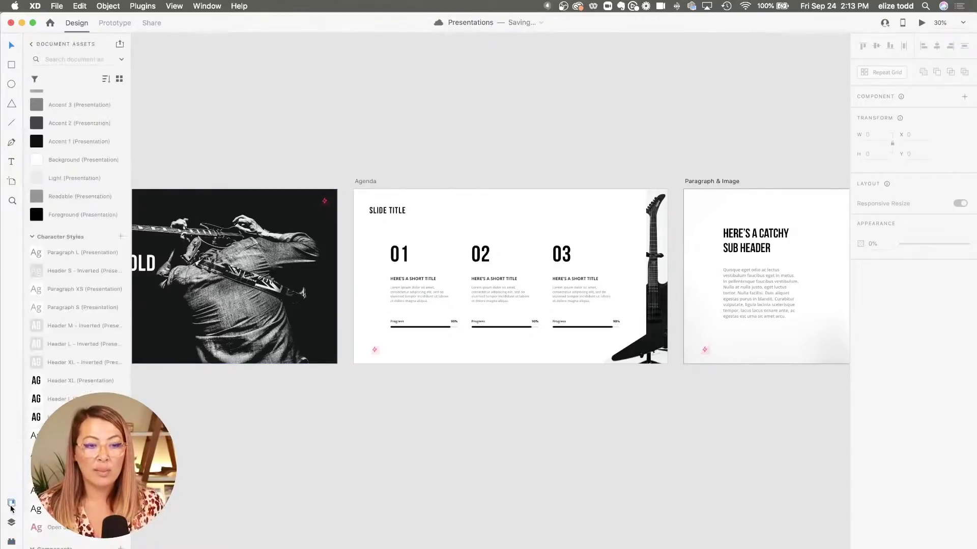
scroll(75, 249, "up", 3)
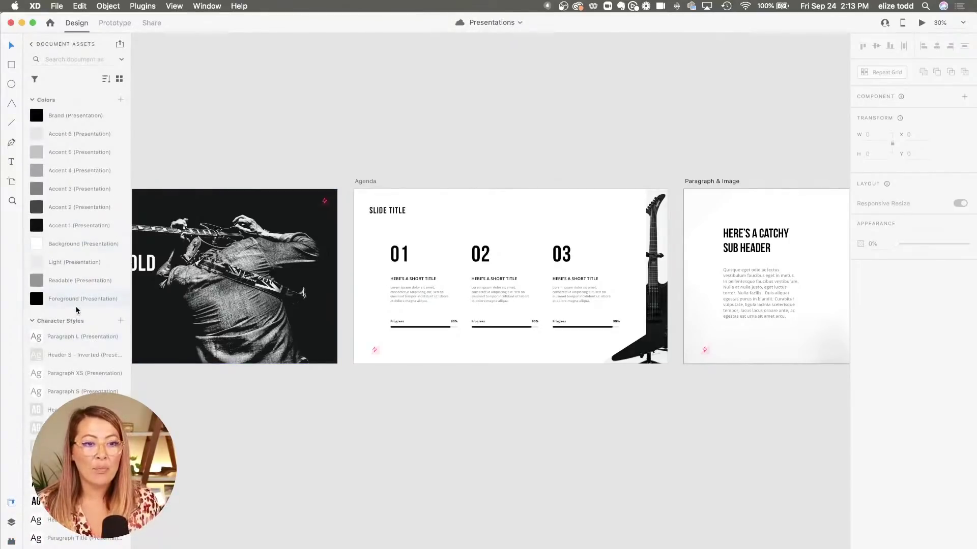
scroll(338, 300, "left", 5)
scroll(407, 280, "down", 3)
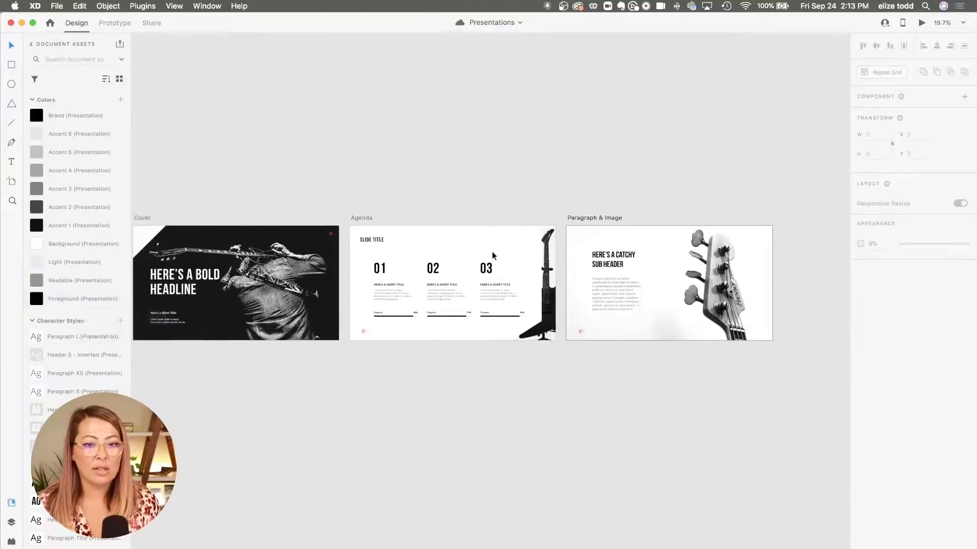
scroll(492, 256, "up", 5)
left_click(356, 291)
right_click(360, 285)
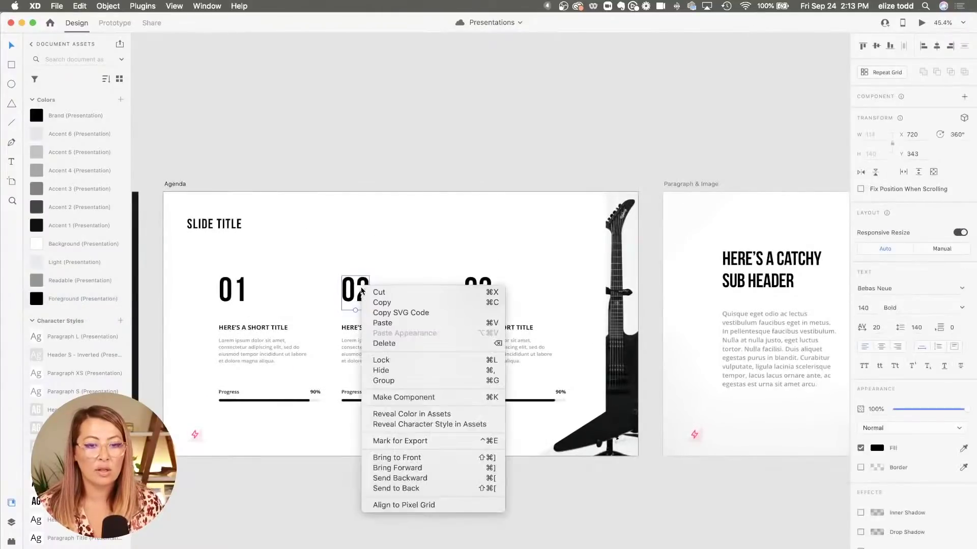
left_click(418, 415)
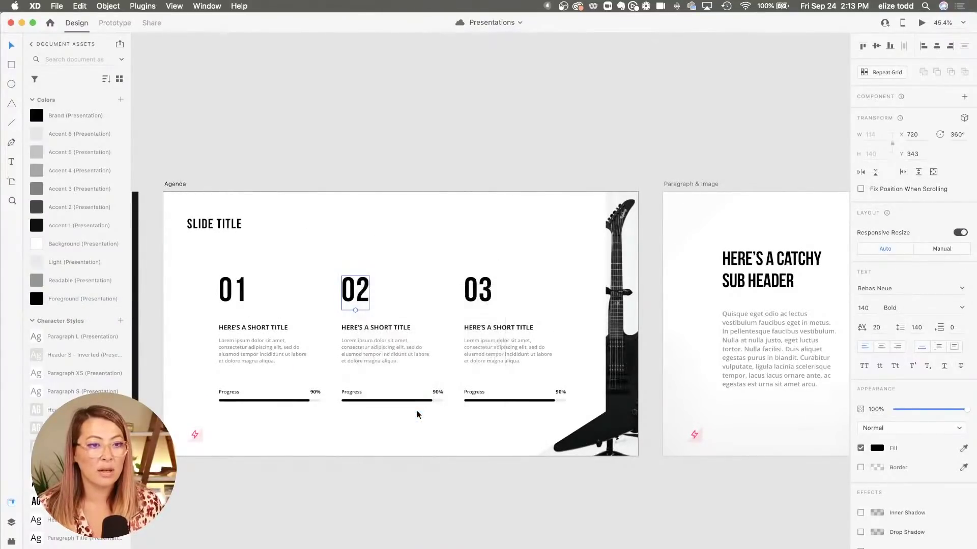
- Change the Foreground (Presentation) colour asset to red
right_click(43, 166)
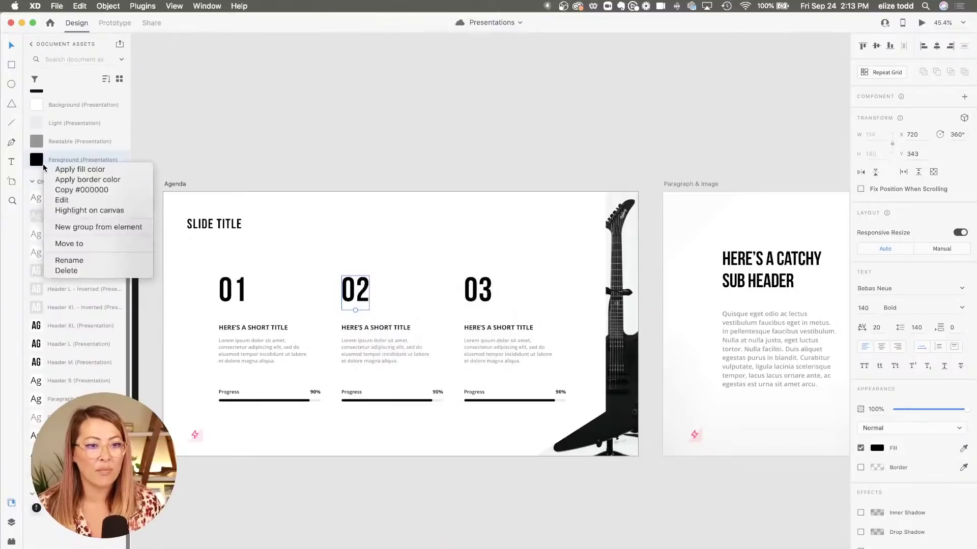
left_click(78, 201)
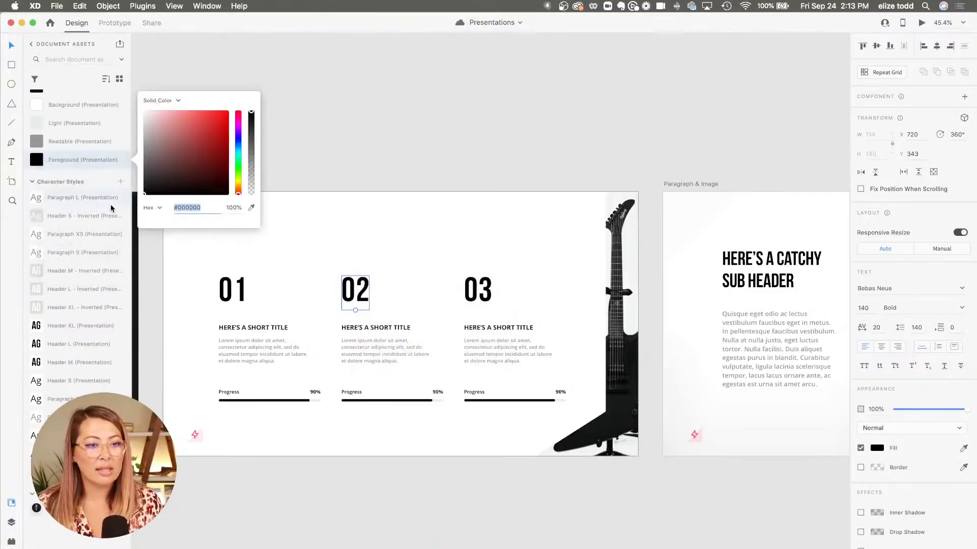
left_click(220, 129)
left_click(412, 126)
scroll(412, 126, "down", 5)
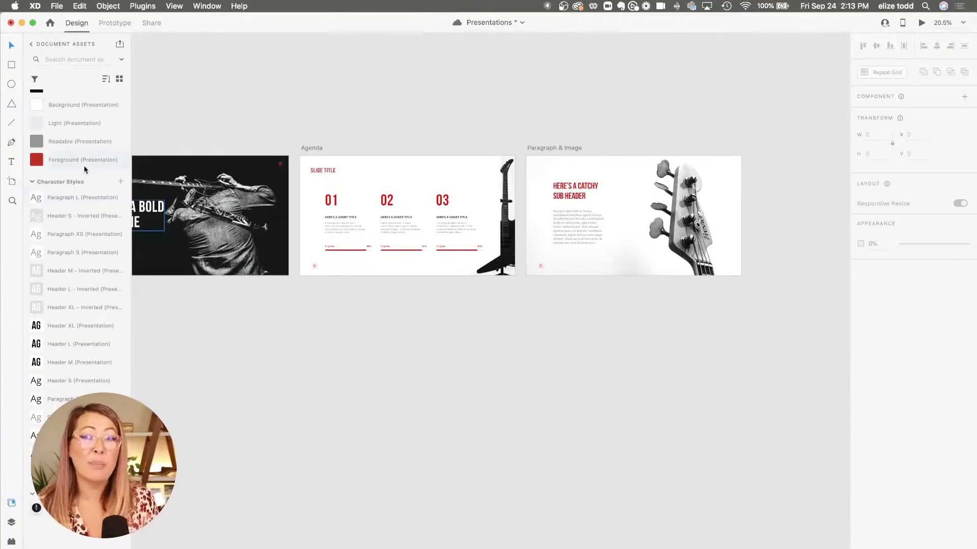
- Review the presentation's character styles in the document assets, and return to the Presentation plugin's elements
mouse_move(85, 170)
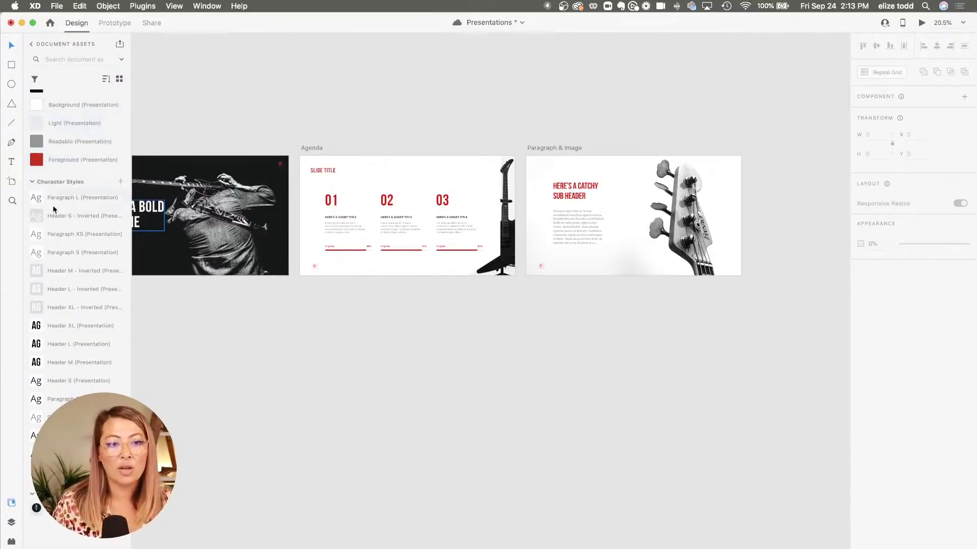
mouse_move(64, 293)
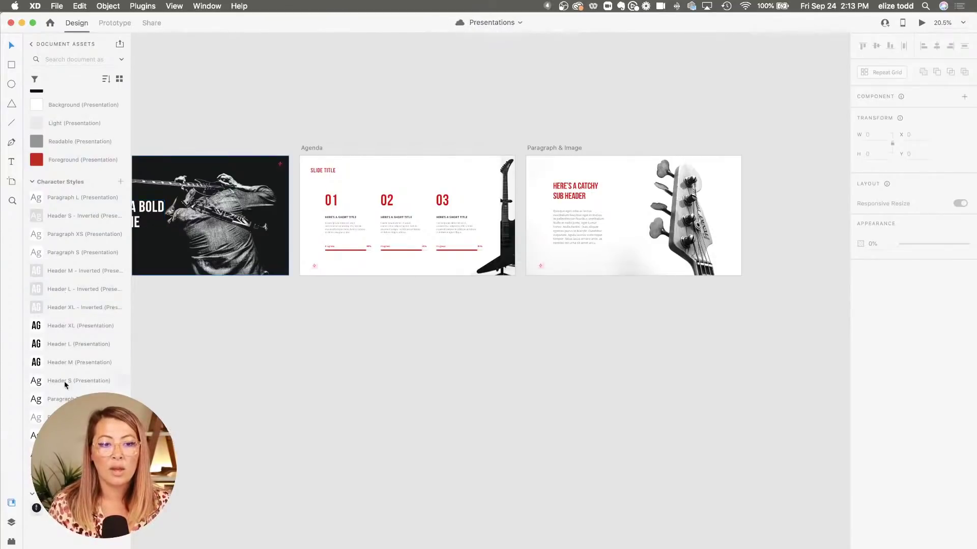
left_click(10, 543)
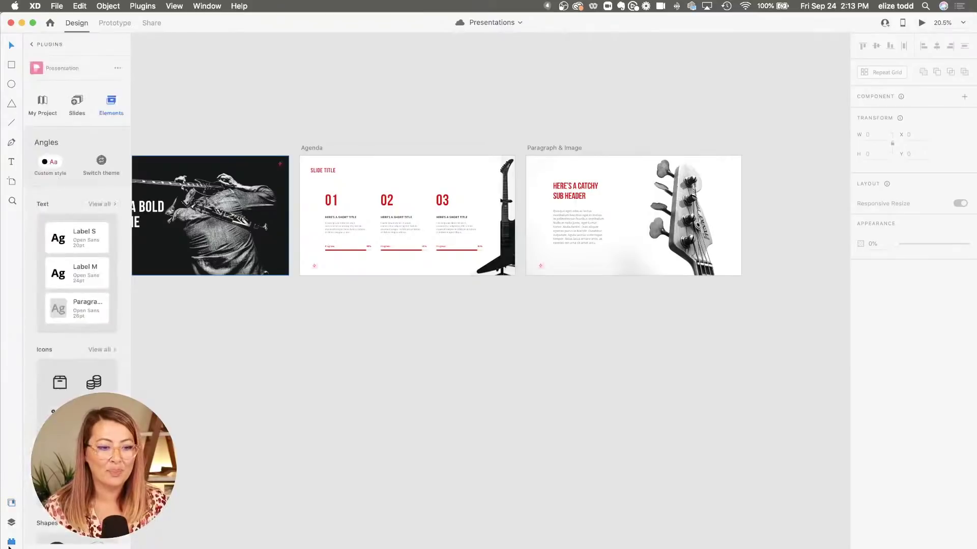
scroll(334, 172, "left", 3)
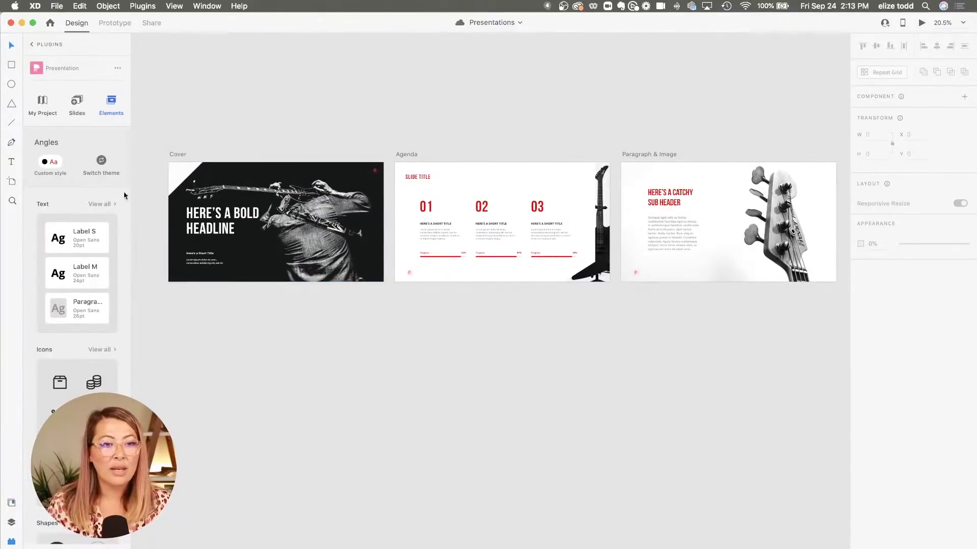
- Undo the Foreground colour change to red across the slides and save the document
scroll(397, 255, "right", 2)
scroll(401, 240, "down", 3)
left_click(421, 220)
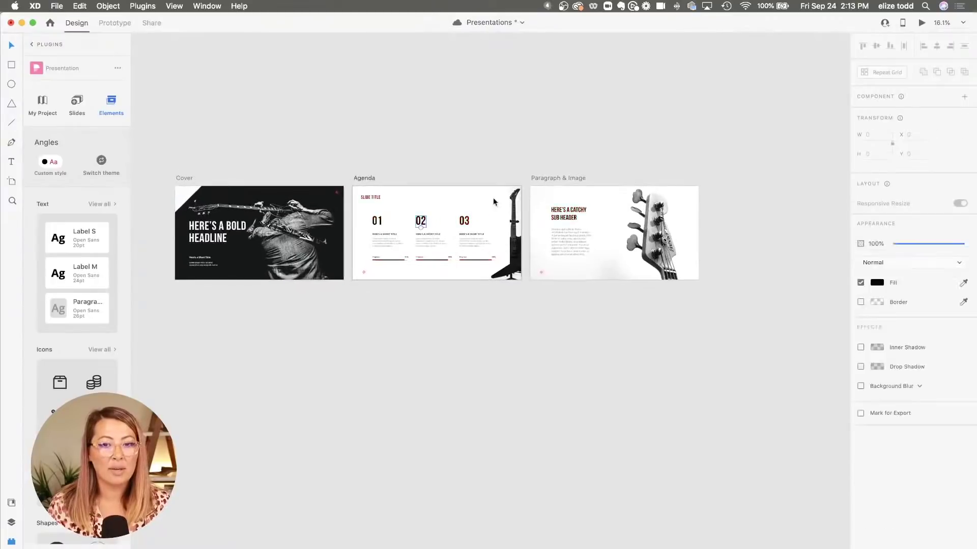
left_click(442, 141)
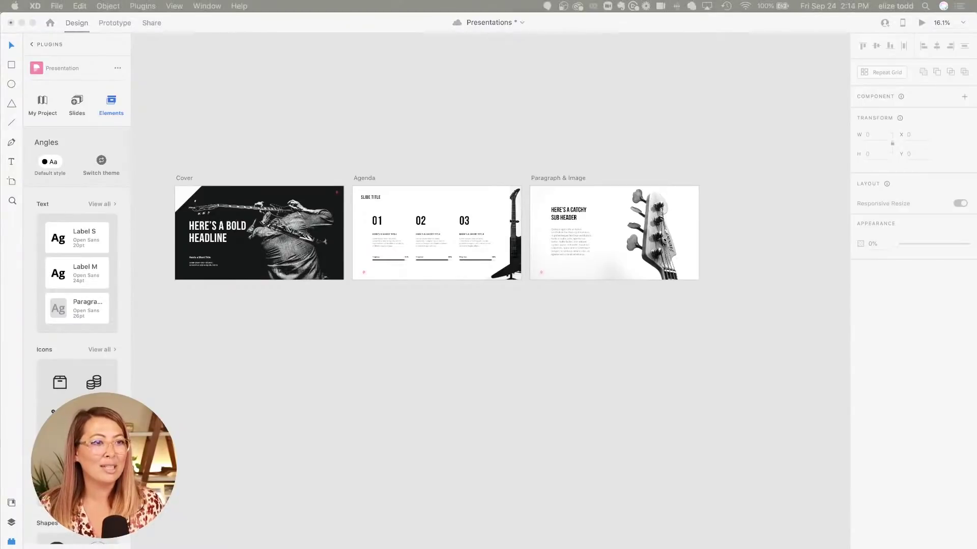
left_click(478, 167)
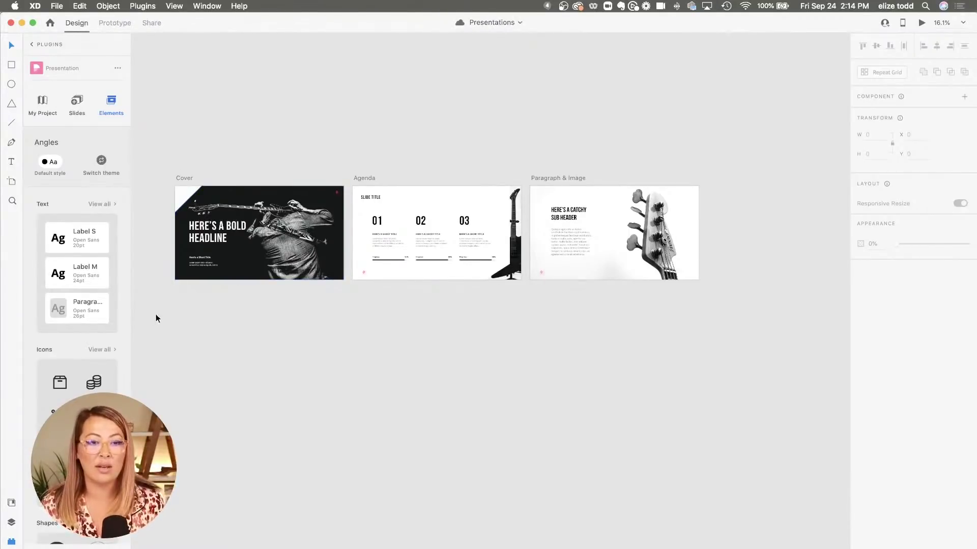
- Insert the dotted hand icon from the Line-awesome icon family onto the Agenda slide
scroll(399, 221, "up", 10)
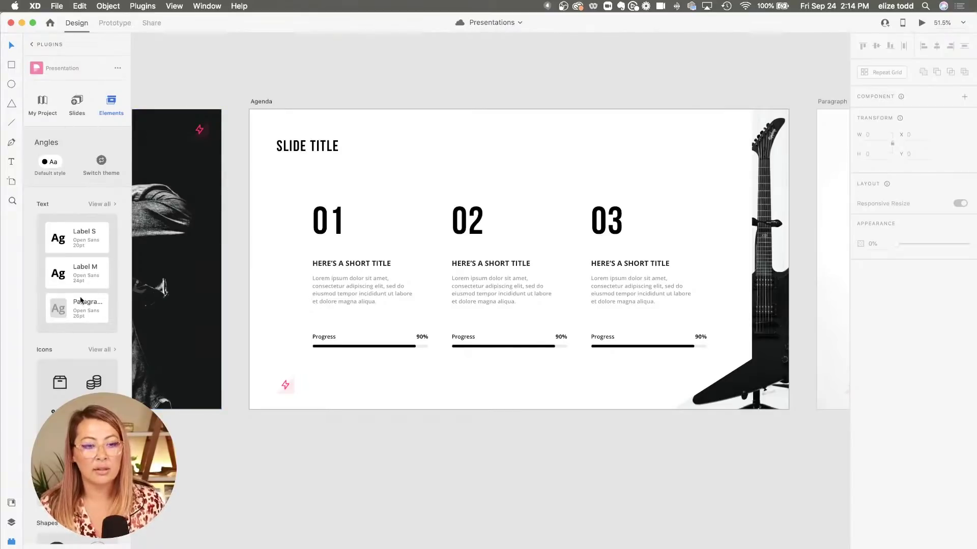
scroll(105, 306, "down", 5)
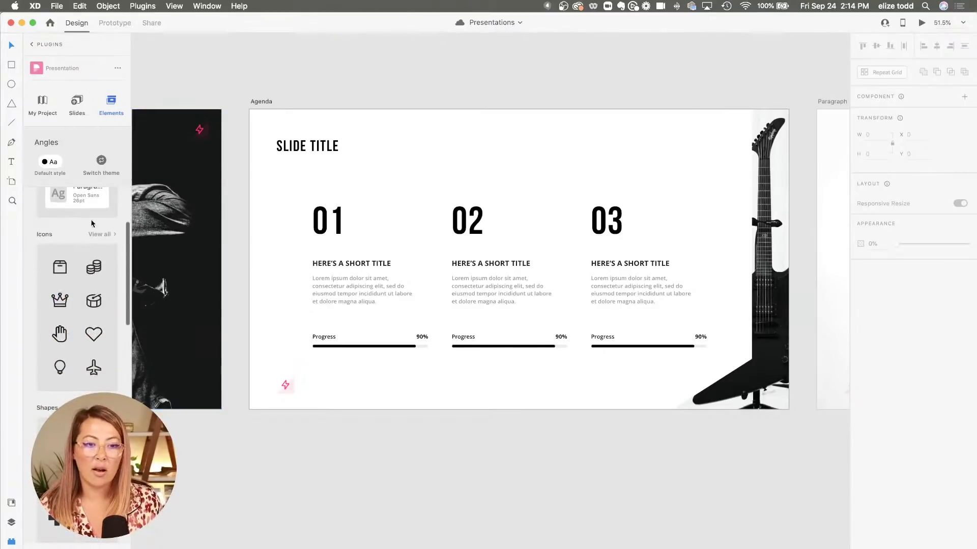
left_click(101, 236)
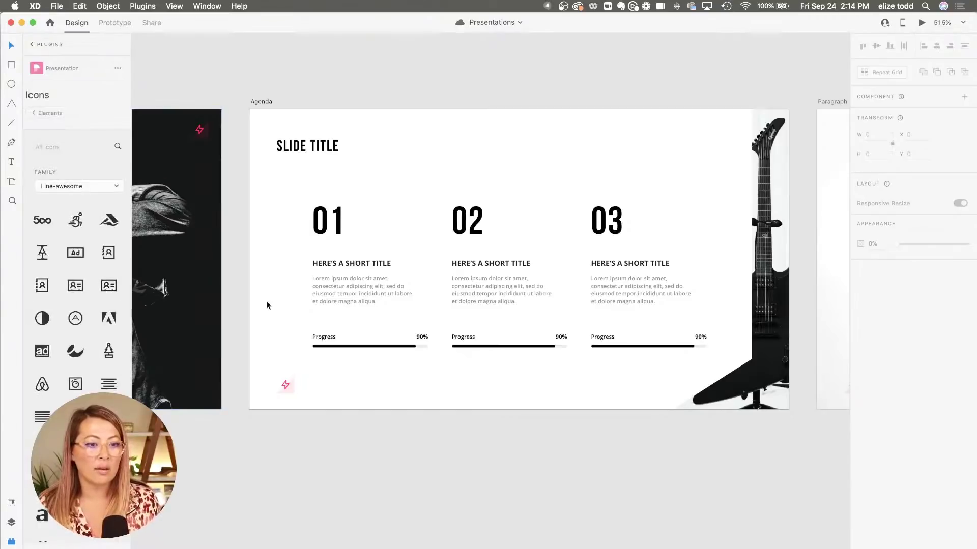
left_click(265, 102)
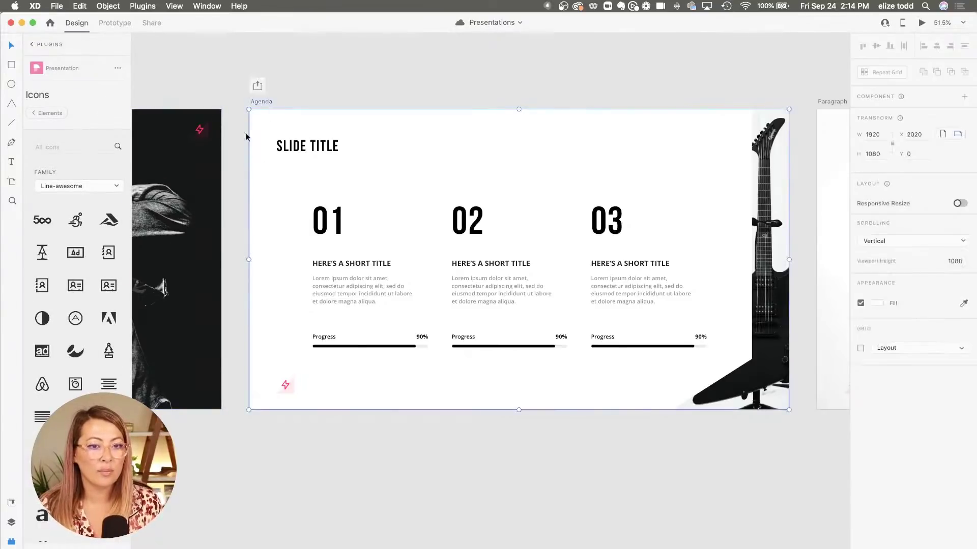
left_click(112, 107)
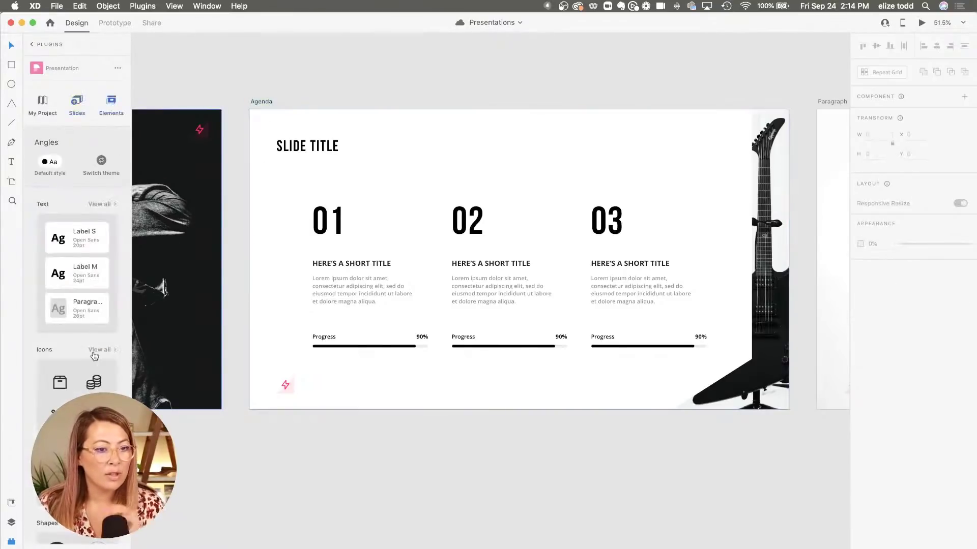
left_click(101, 281)
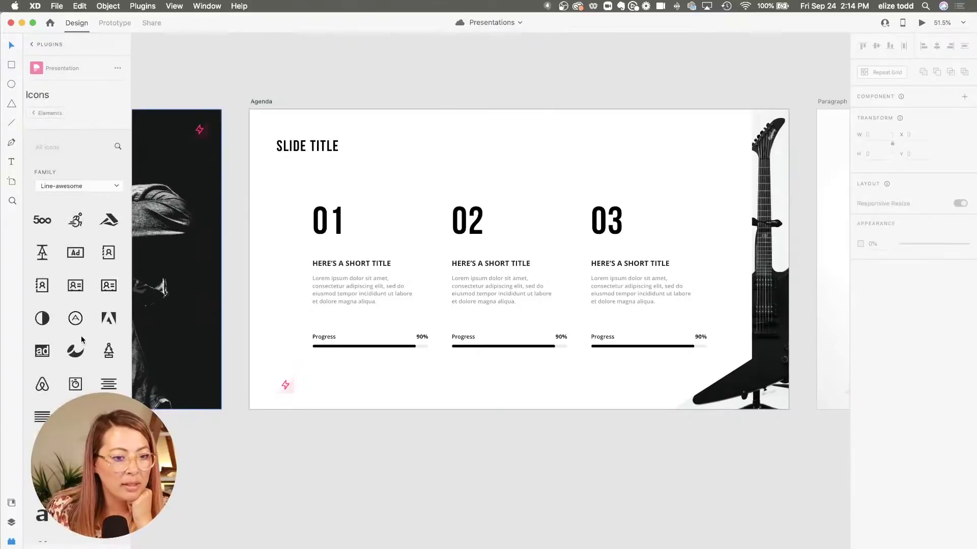
key("super+v")
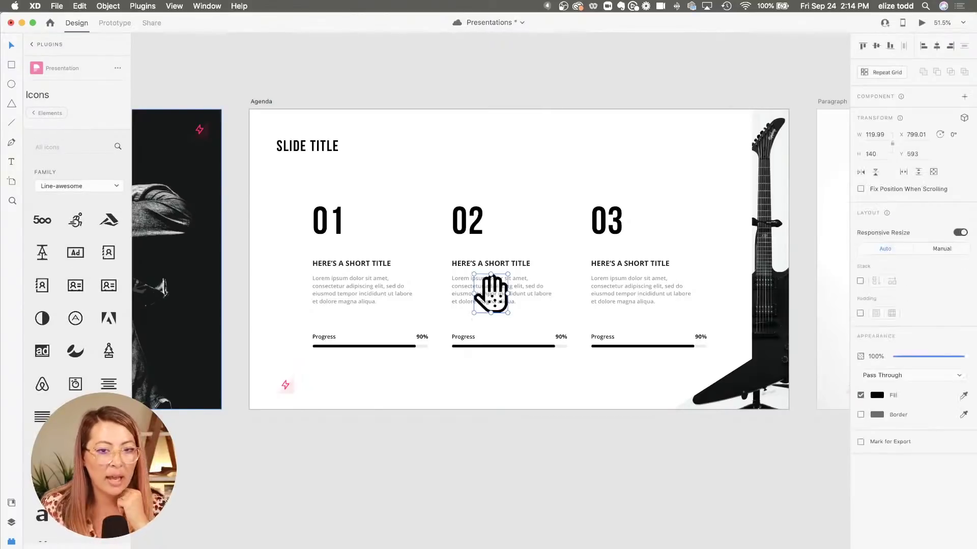
- Scale the hand icon down to about 72 × 84 and place it above the 01 heading on the Agenda slide
scroll(474, 322, "up", 3)
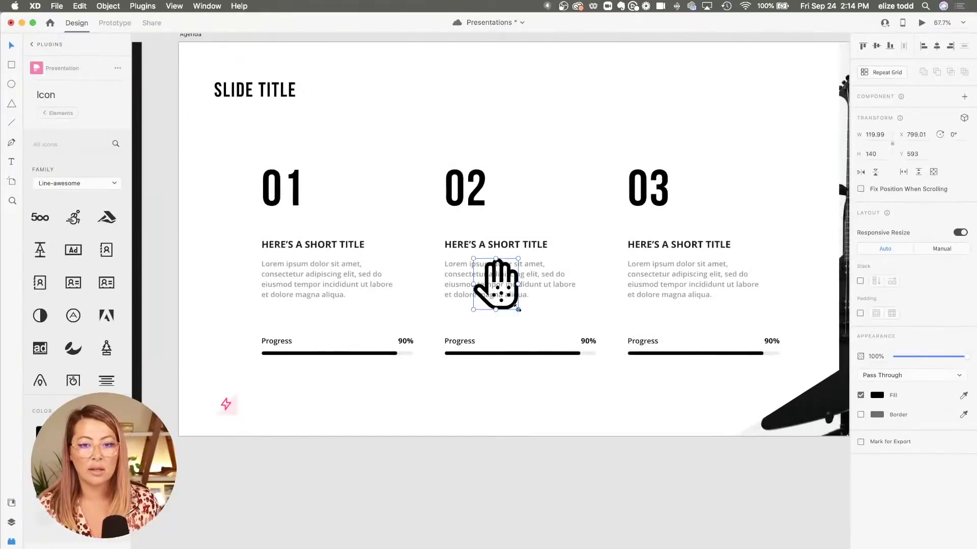
left_click_drag(519, 309, 502, 291)
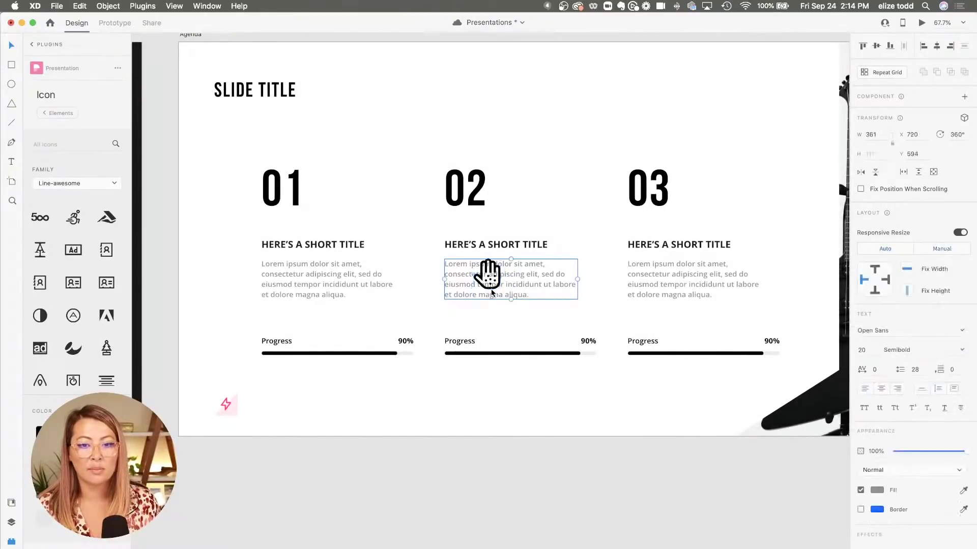
left_click(492, 292)
left_click_drag(497, 288, 282, 144)
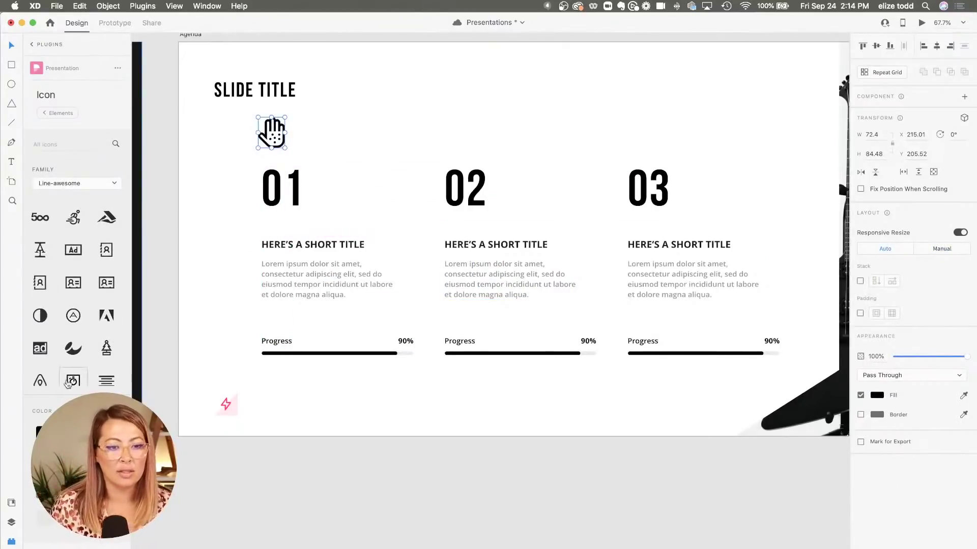
- Swap the hand icon on the Agenda slide for the Airbnb icon from the Line-awesome family
scroll(51, 315, "down", 5)
left_click(40, 269)
scroll(40, 270, "up", 5)
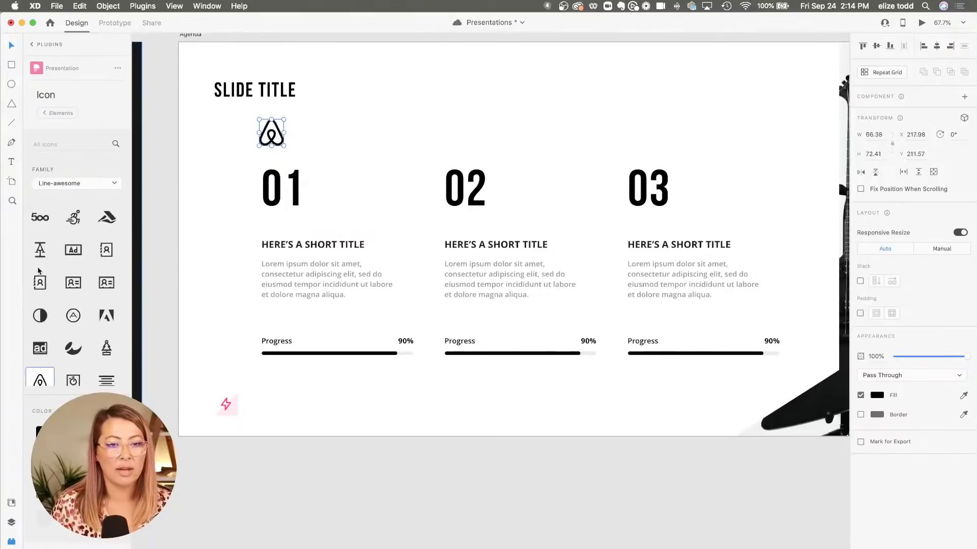
- Search the icons for "heart" and swap the icon above 01 for the outlined heart
left_click(74, 146)
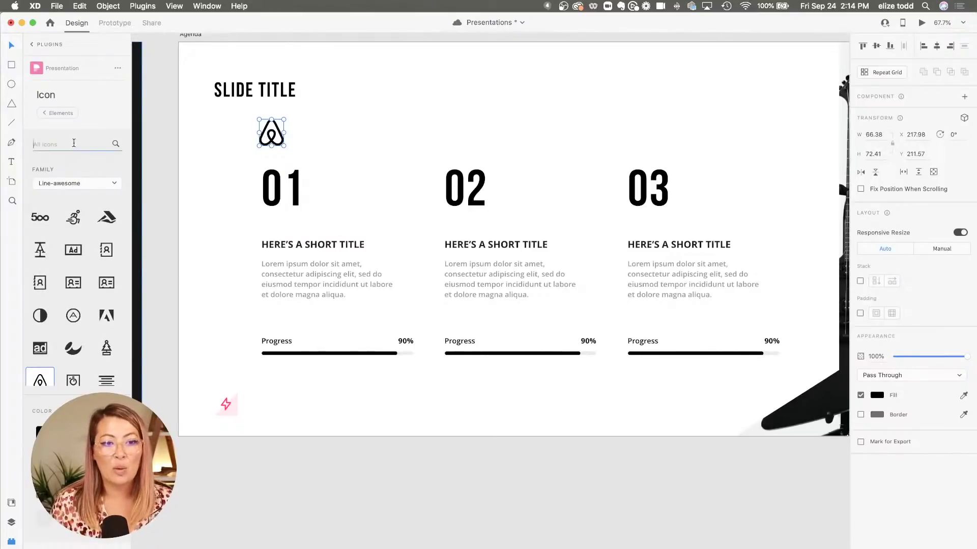
type("heart")
key("Return")
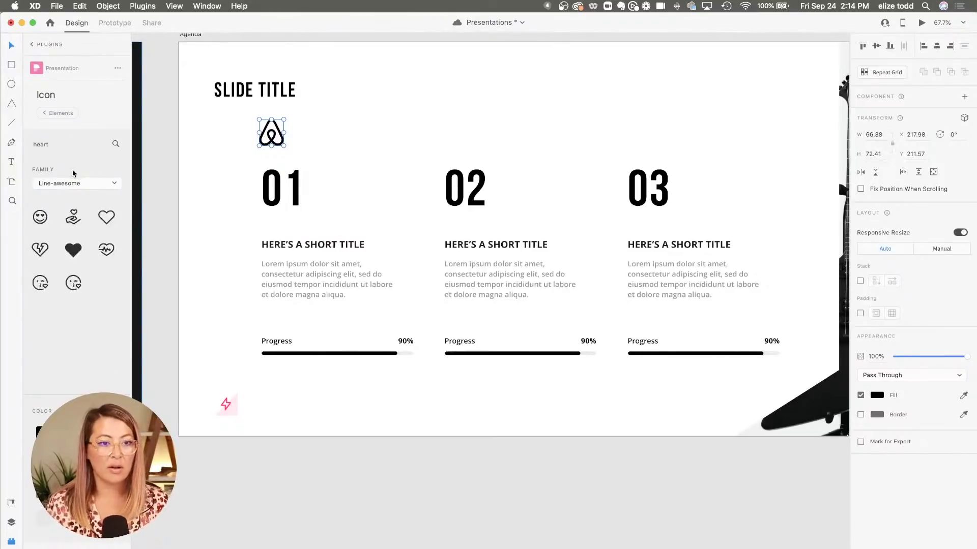
left_click(107, 218)
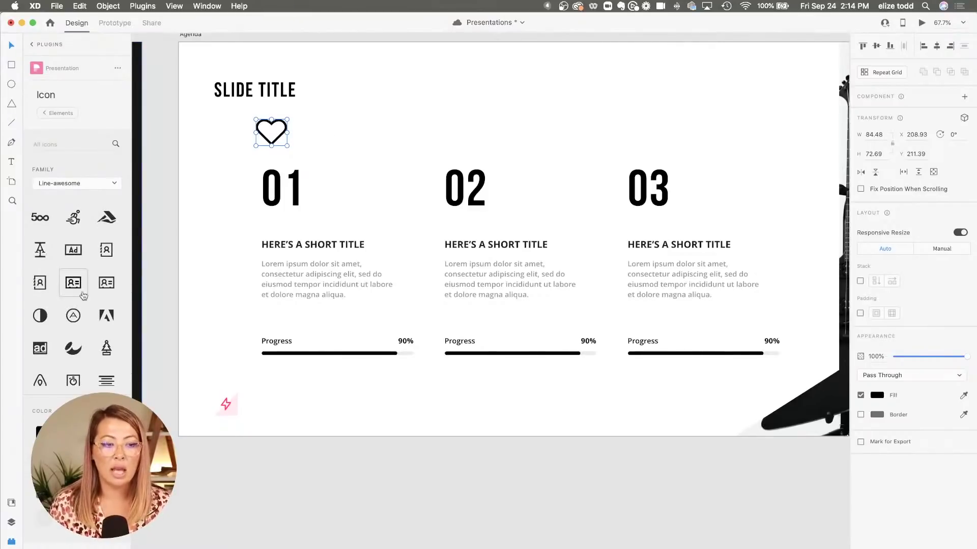
- Look through the Line-awesome icons and the plugin's shape library of basic shapes, arrows and patterns
scroll(81, 305, "down", 3)
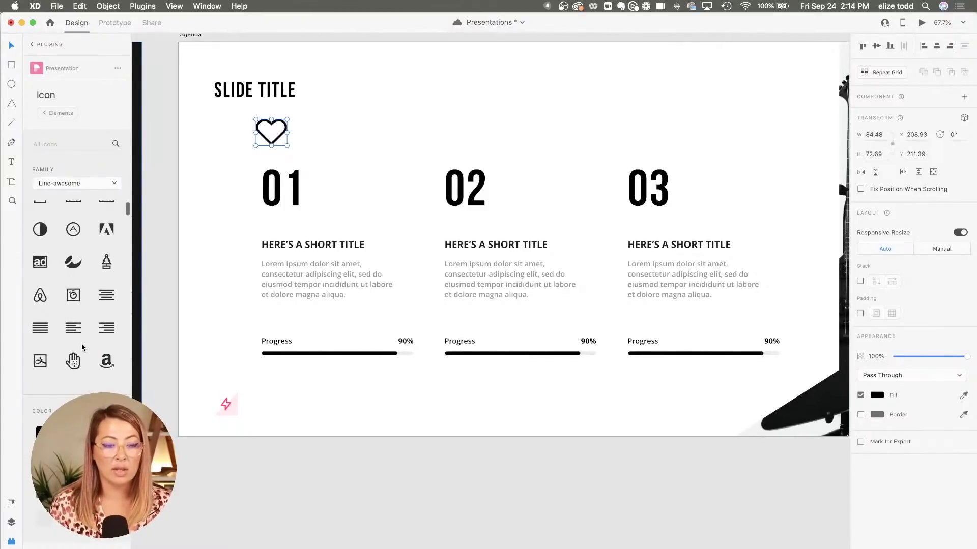
scroll(81, 343, "down", 5)
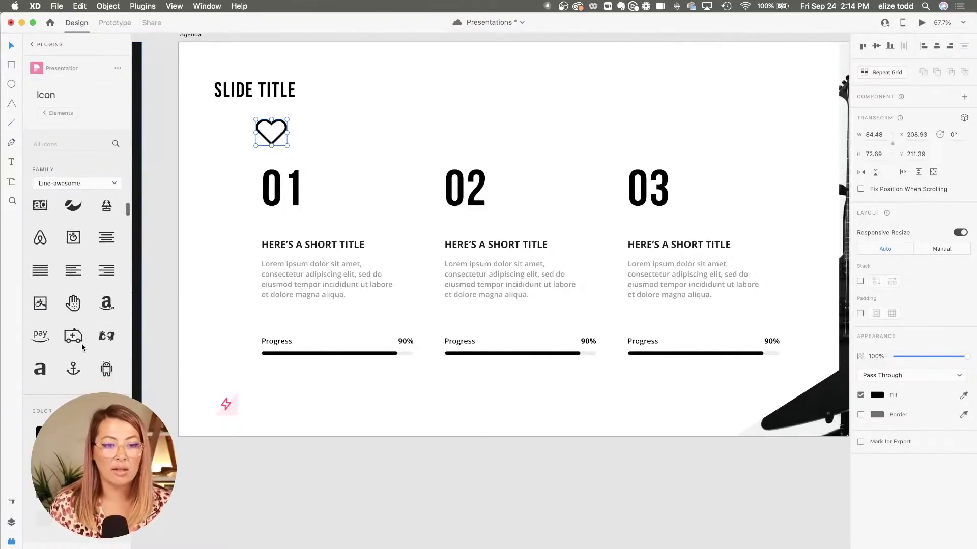
left_click(53, 114)
left_click(116, 104)
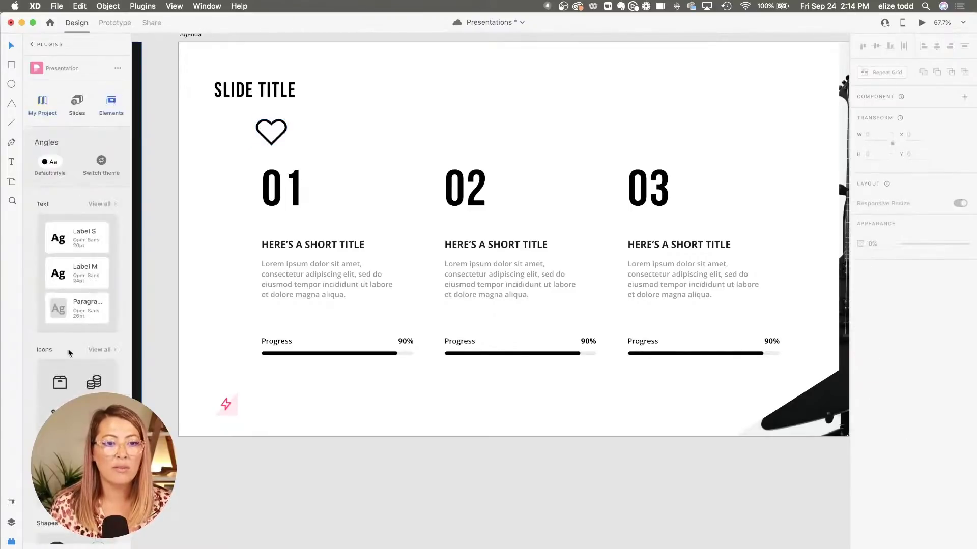
scroll(70, 356, "down", 6)
left_click(111, 323)
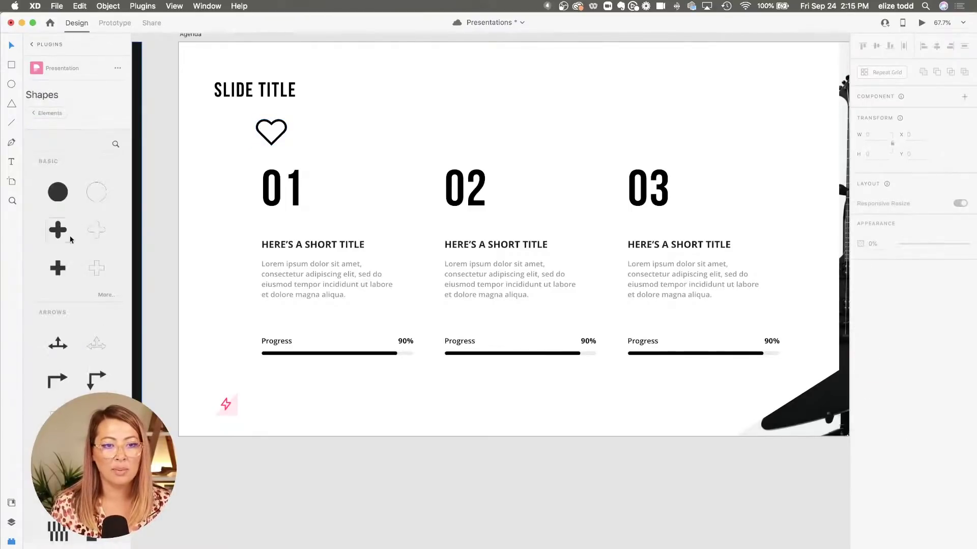
scroll(88, 346, "down", 9)
scroll(87, 349, "down", 4)
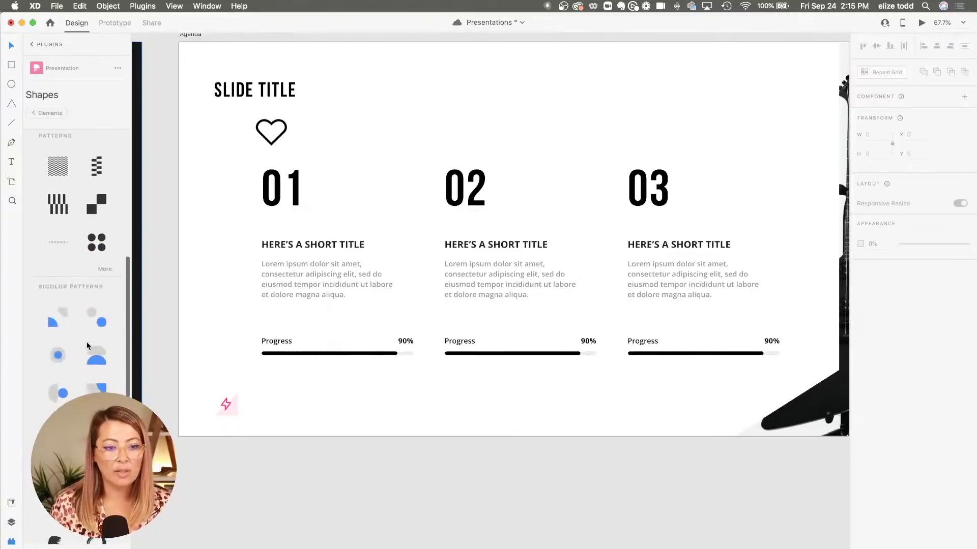
scroll(87, 346, "up", 12)
scroll(96, 308, "down", 10)
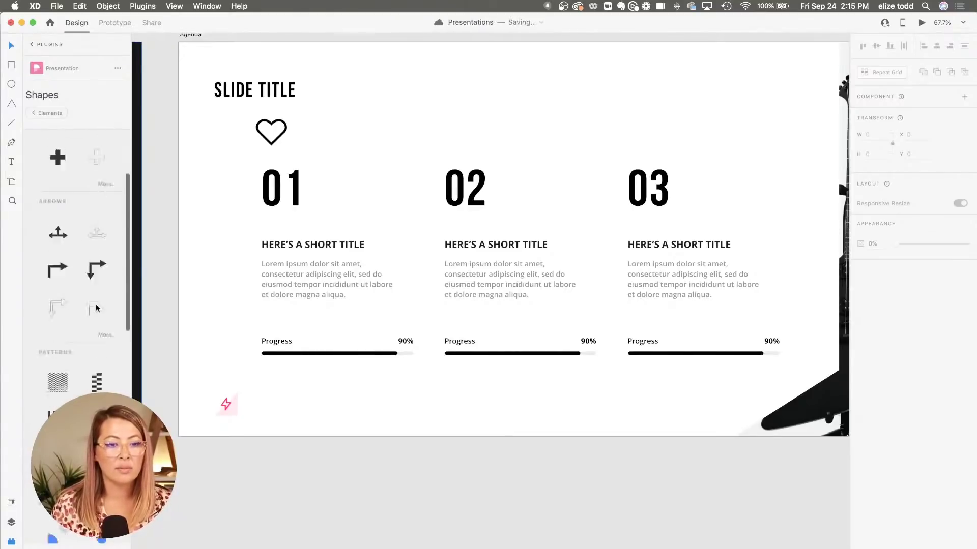
left_click(48, 113)
- Insert the two-circle Venn diagram from the plugin's charts onto the Agenda slide, and delete it again
scroll(75, 240, "down", 12)
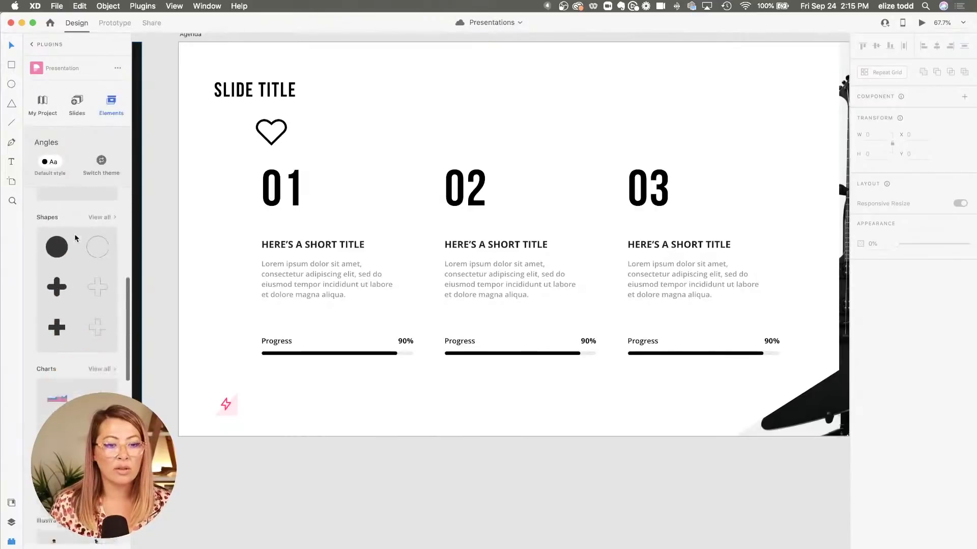
left_click(106, 291)
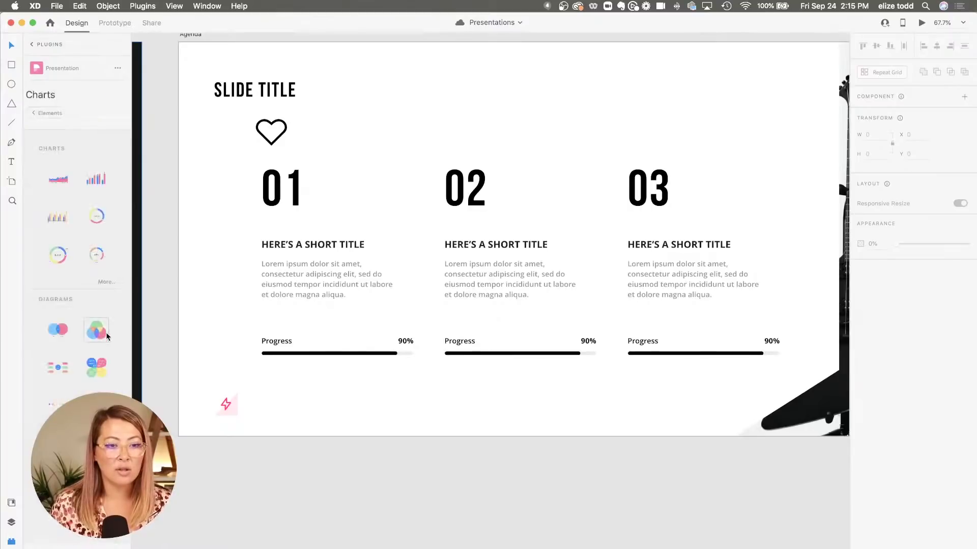
left_click(63, 334)
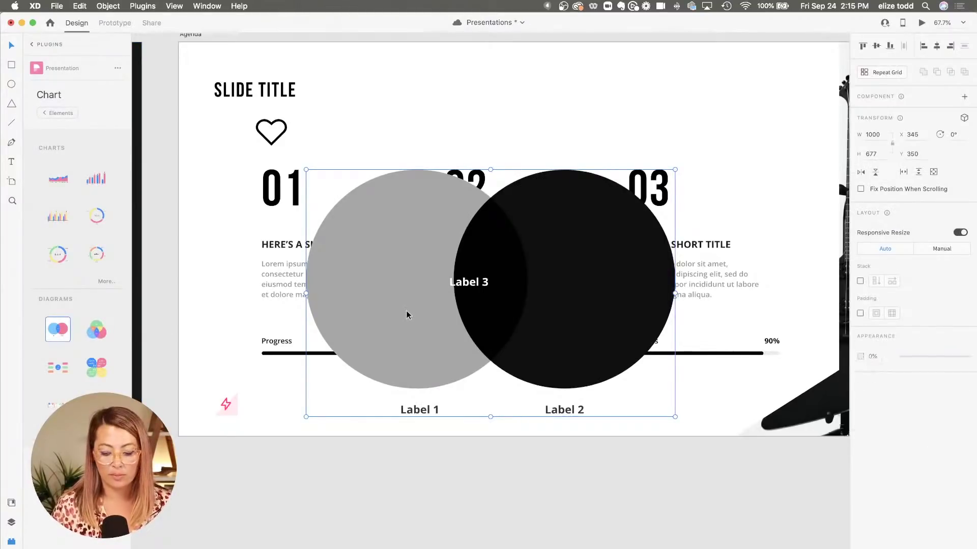
key("Delete")
- Look through the plugin's illustration library and return to the overview of its elements
scroll(106, 254, "down", 10)
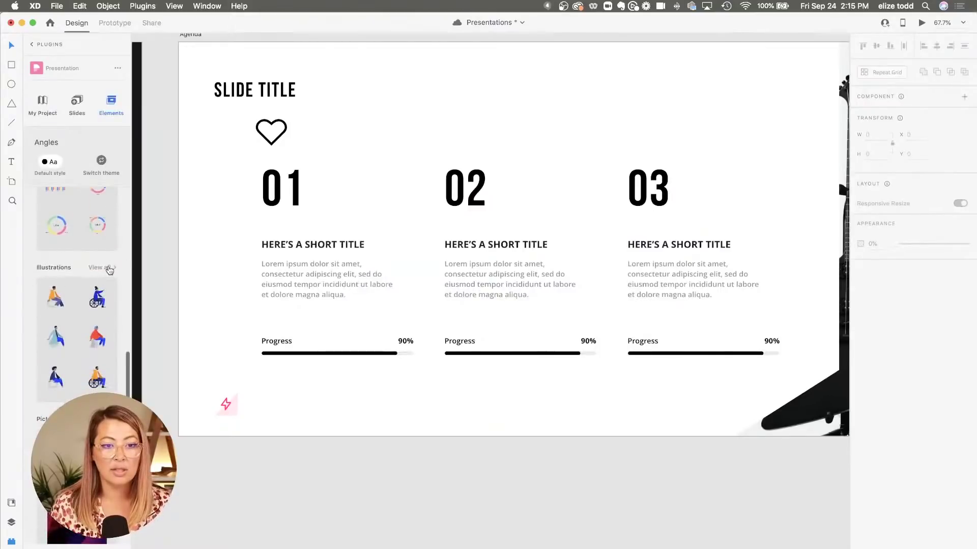
left_click(106, 267)
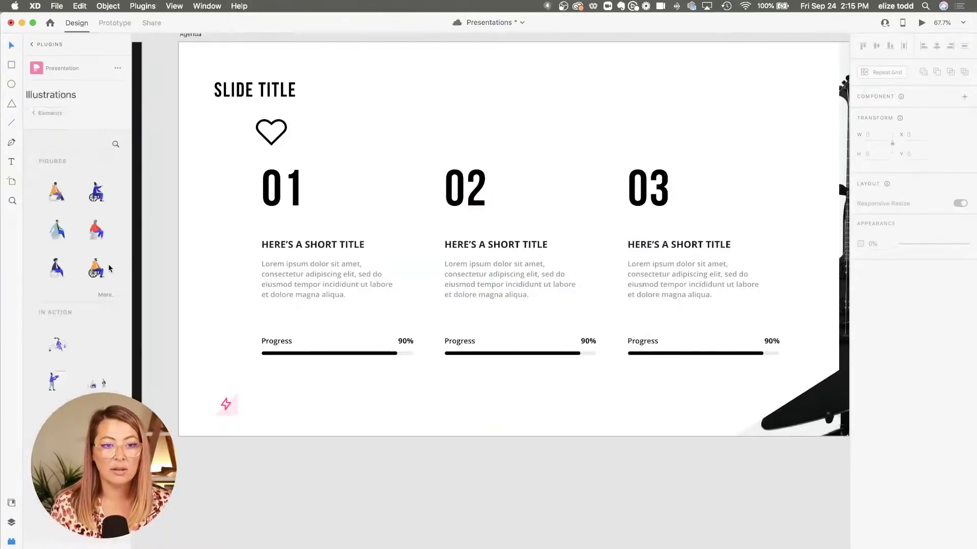
left_click(48, 114)
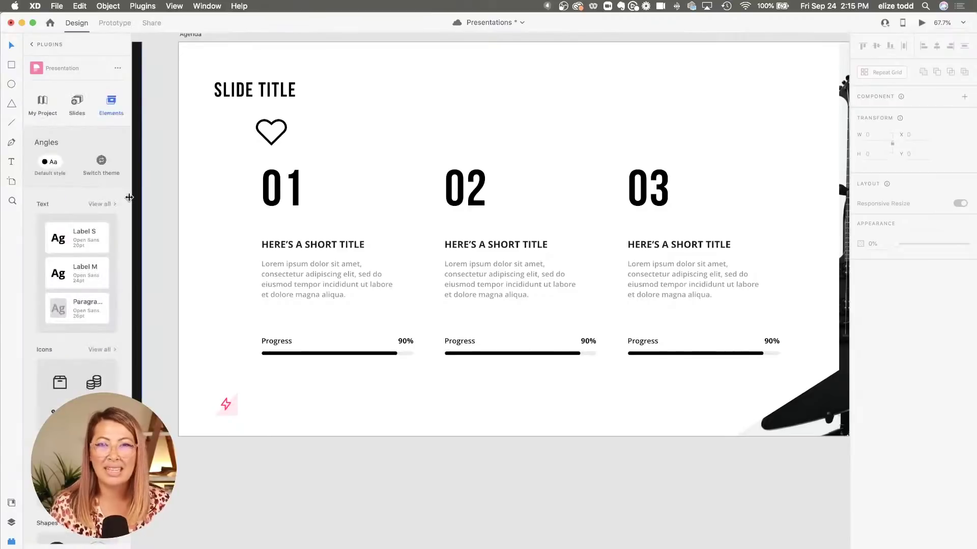
scroll(90, 301, "down", 10)
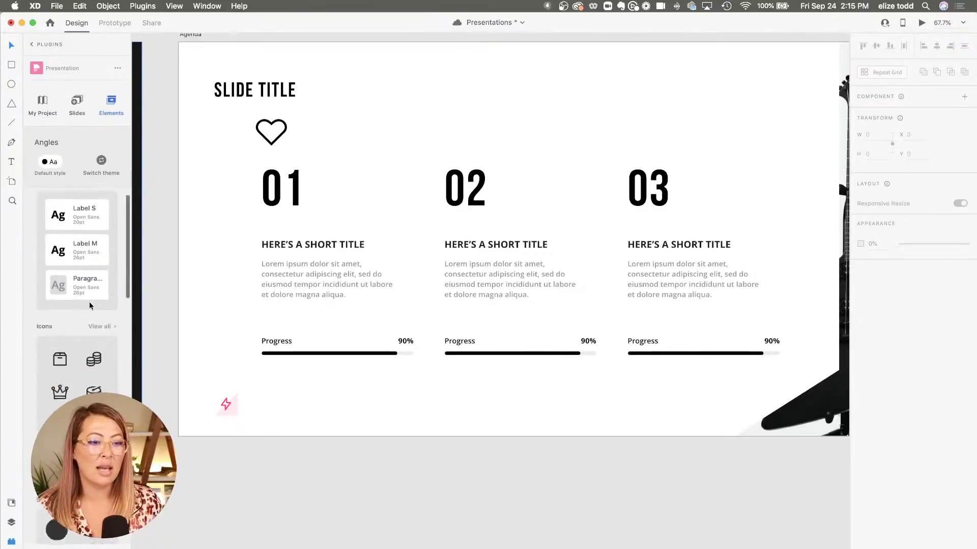
scroll(90, 305, "up", 10)
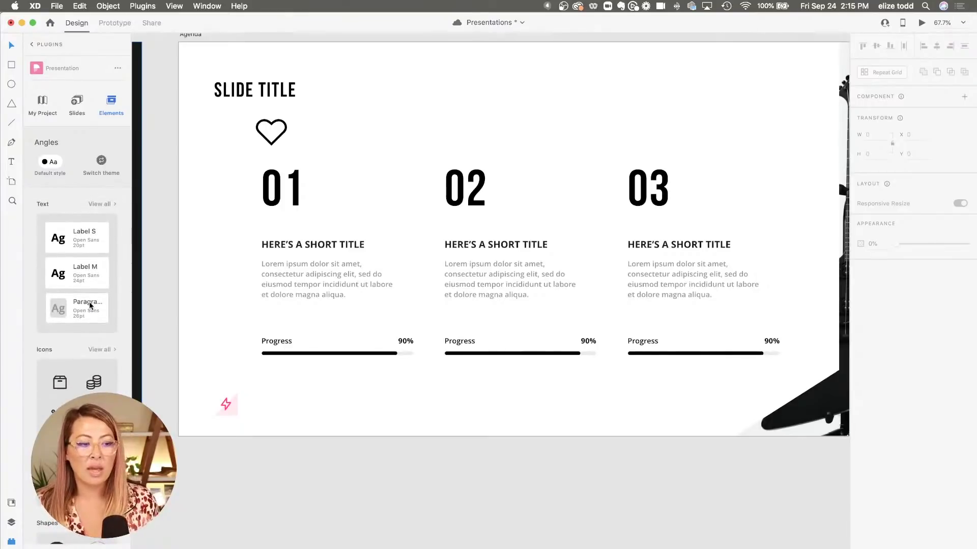
- Delete the heart icon from the Agenda slide
scroll(390, 182, "down", 5)
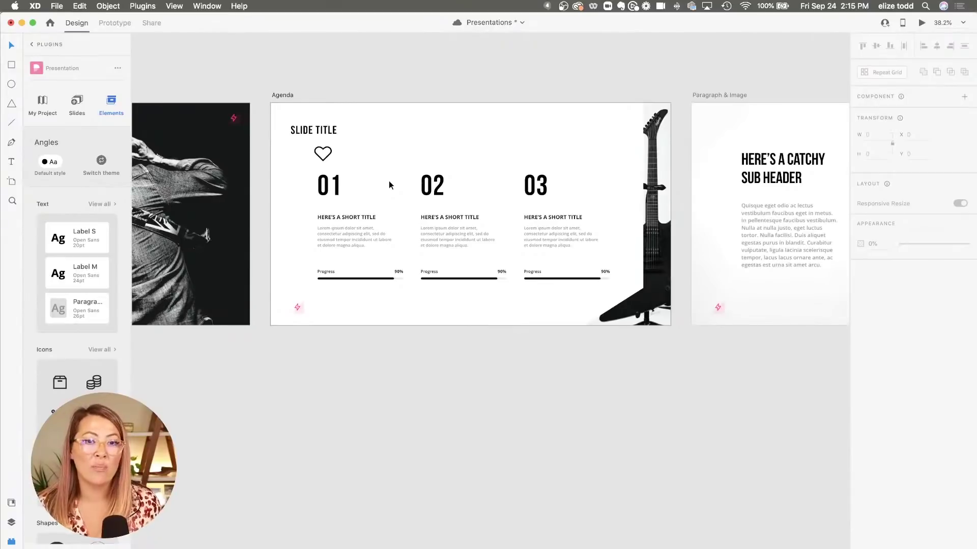
left_click(326, 158)
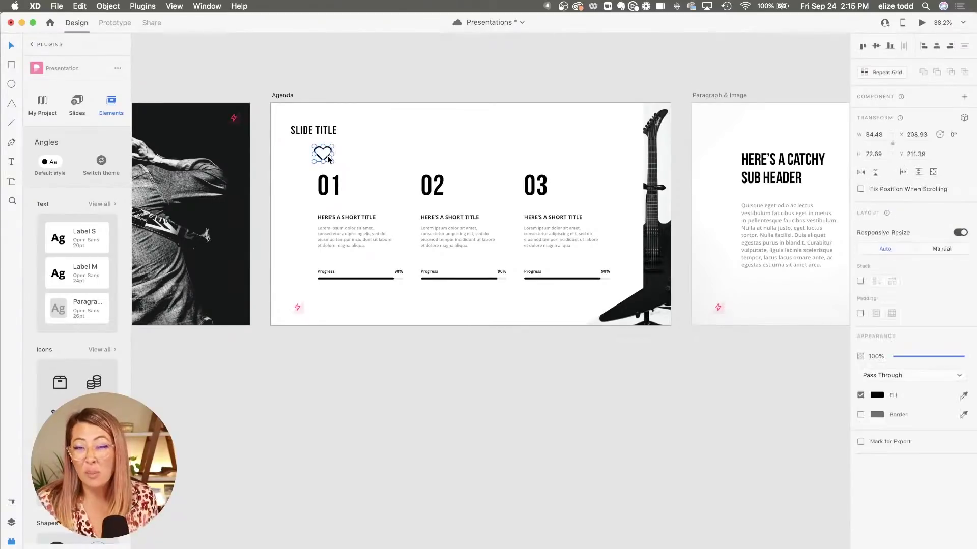
key("Delete")
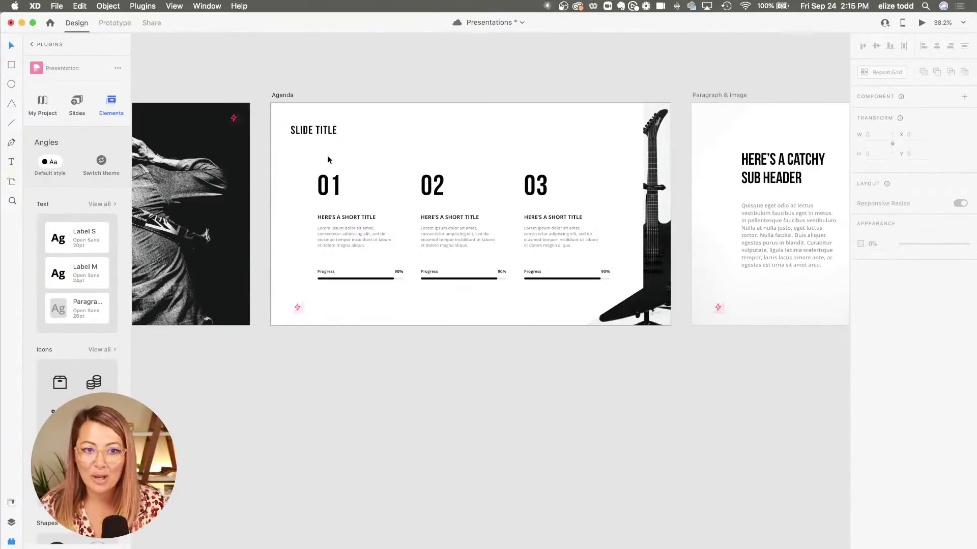
- Group the headline, the short title and the paragraph text on the Cover slide
scroll(359, 375, "down", 8)
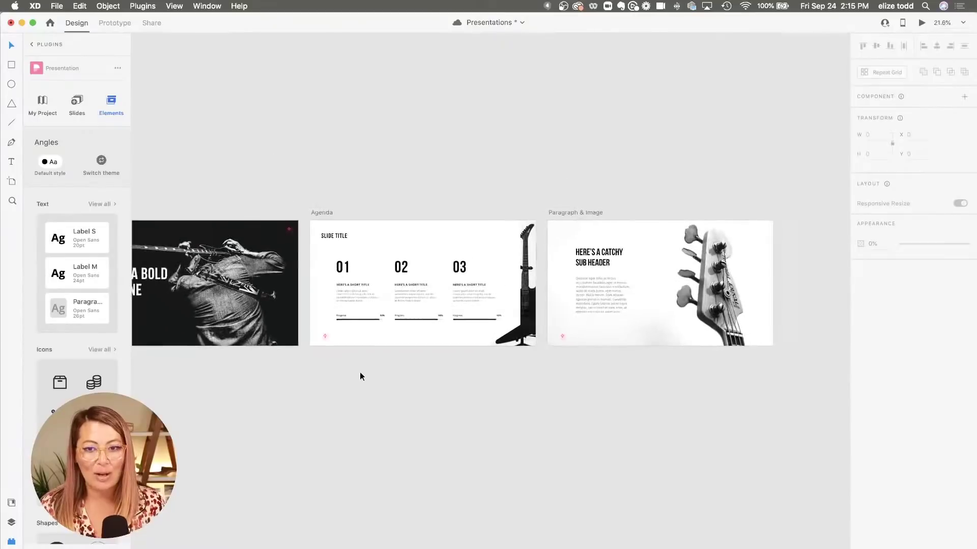
scroll(273, 314, "left", 3)
scroll(438, 312, "up", 10)
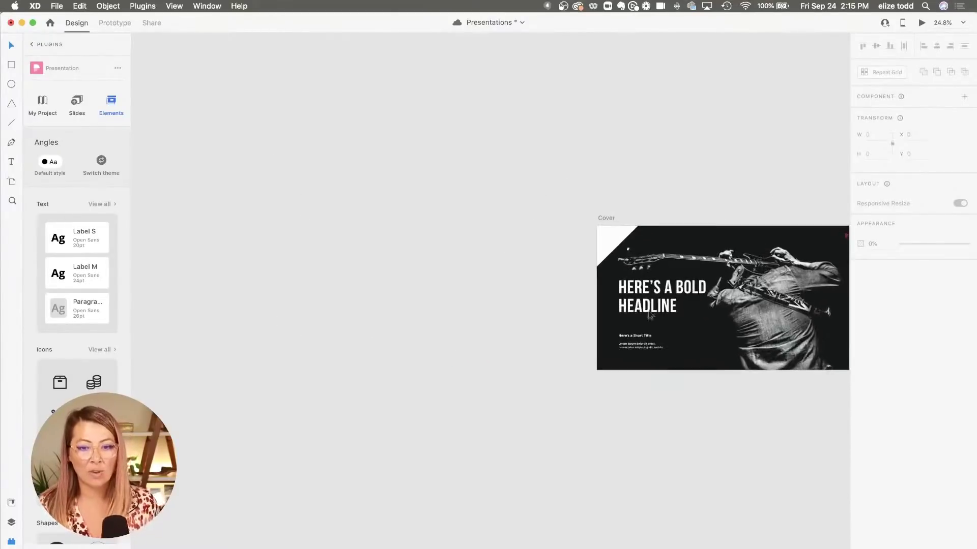
scroll(676, 316, "left", 3)
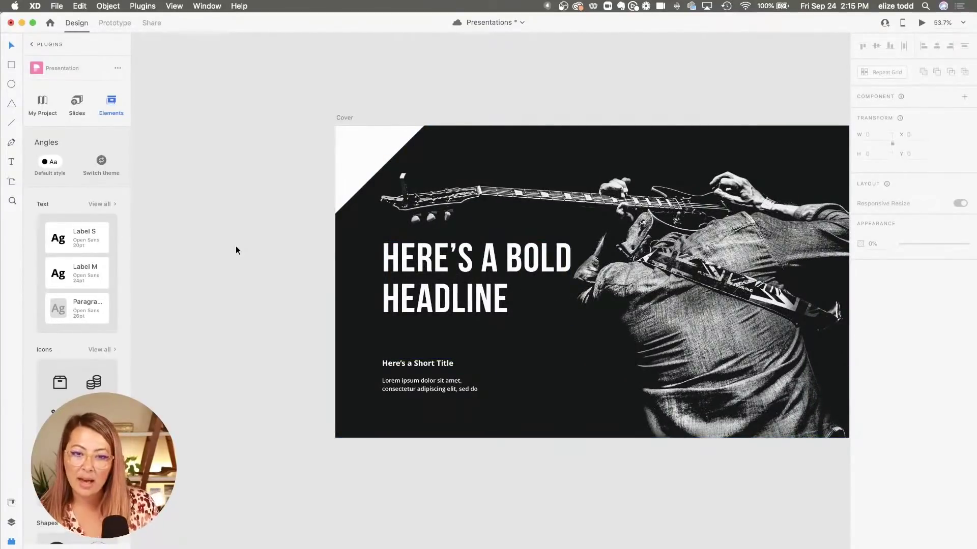
scroll(236, 245, "down", 3)
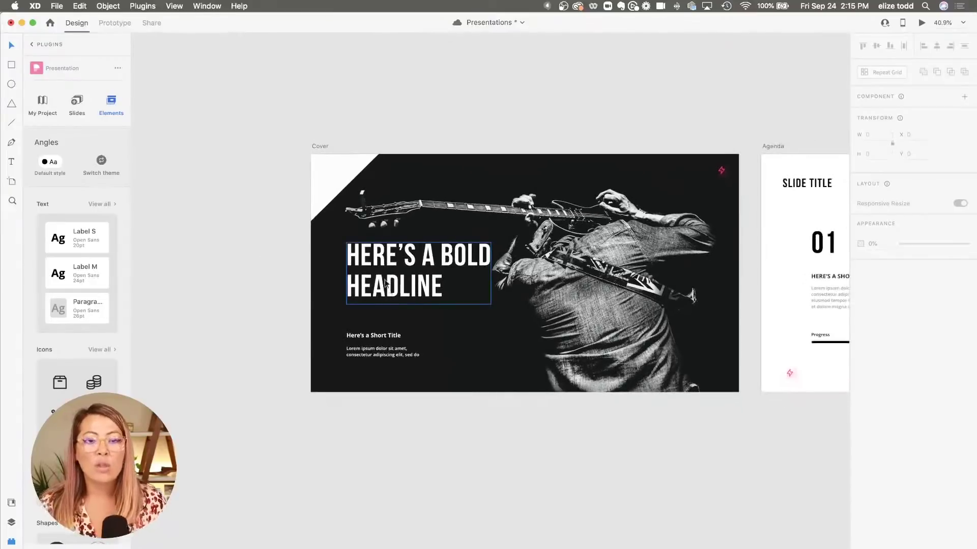
scroll(247, 270, "up", 2)
double_click(387, 285)
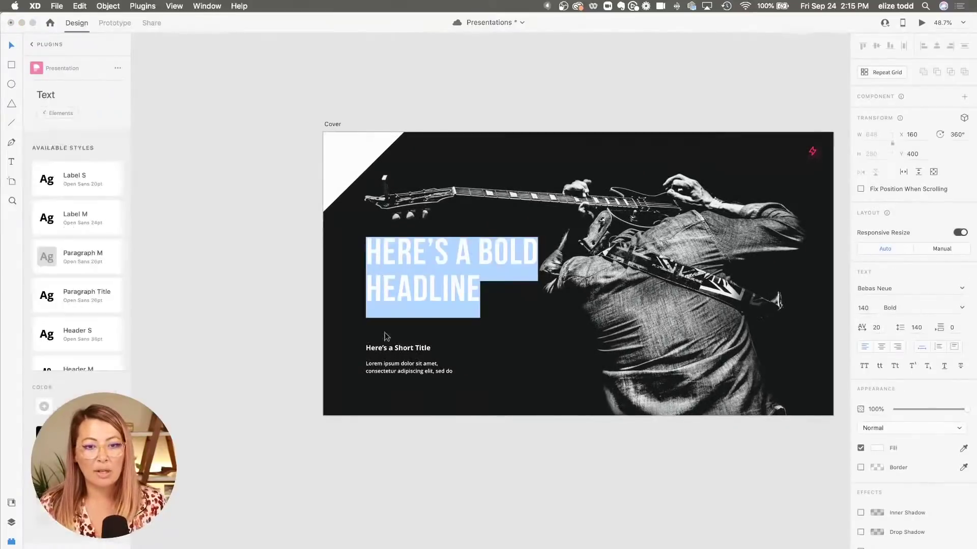
left_click(410, 351, "shift")
left_click(410, 367, "shift")
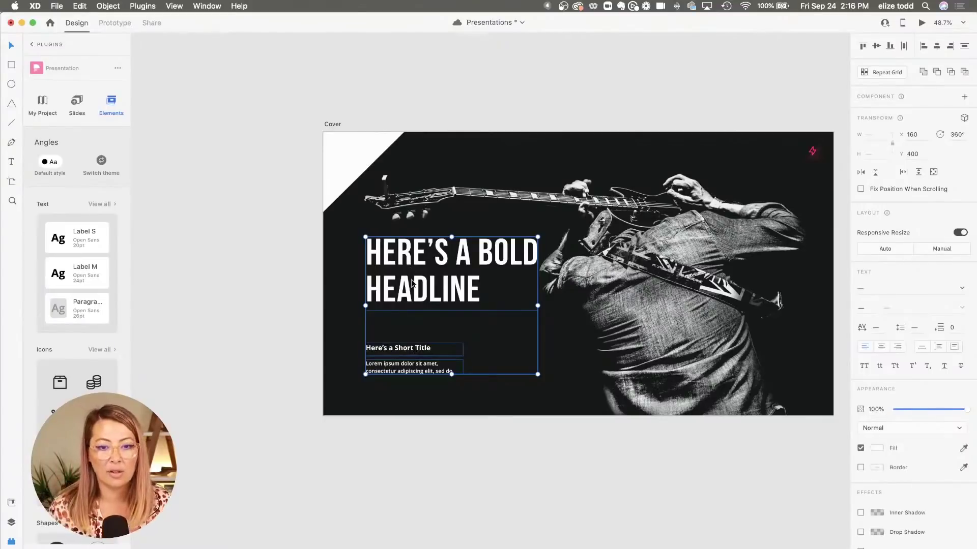
right_click(412, 284)
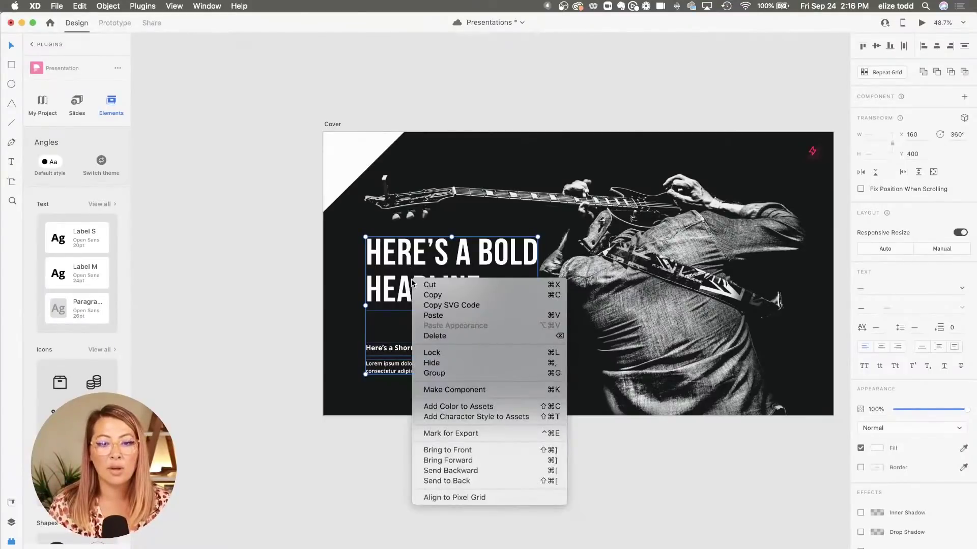
left_click(457, 373)
- Duplicate the Cover slide and place the copy to the left of the original
scroll(437, 363, "down", 5)
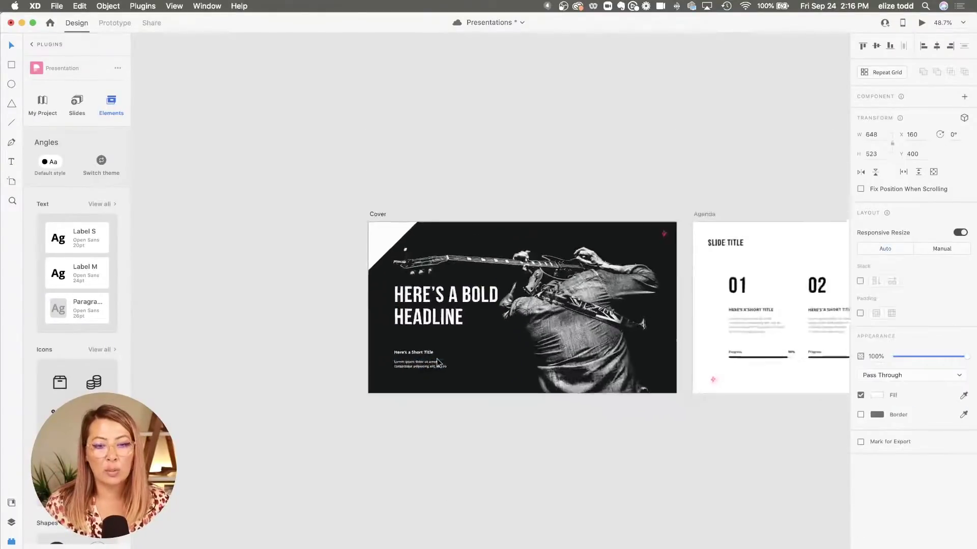
scroll(437, 364, "left", 2)
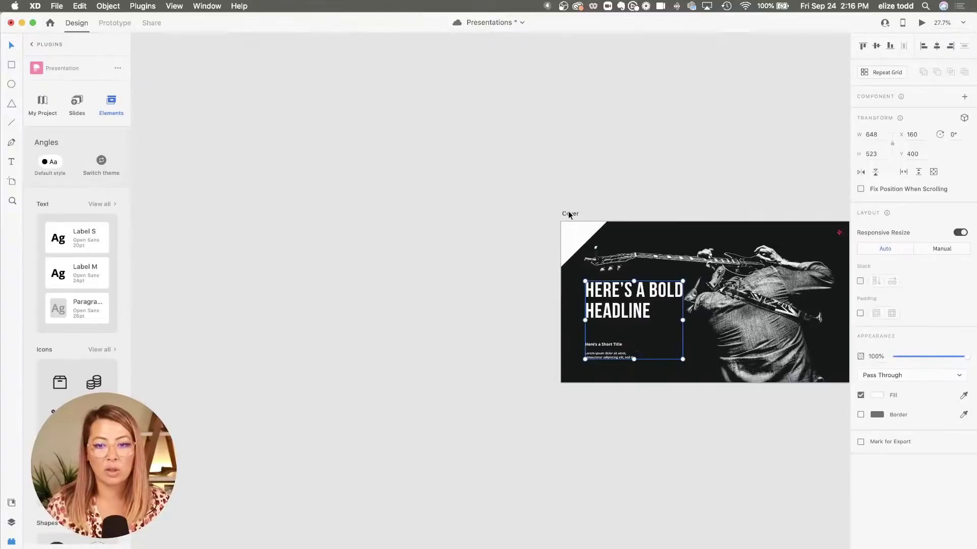
left_click_drag(569, 215, 255, 214)
left_click(327, 200)
- Move the text group on the Cover – 1 slide over the slide's left edge, to X -573
scroll(308, 302, "up", 2)
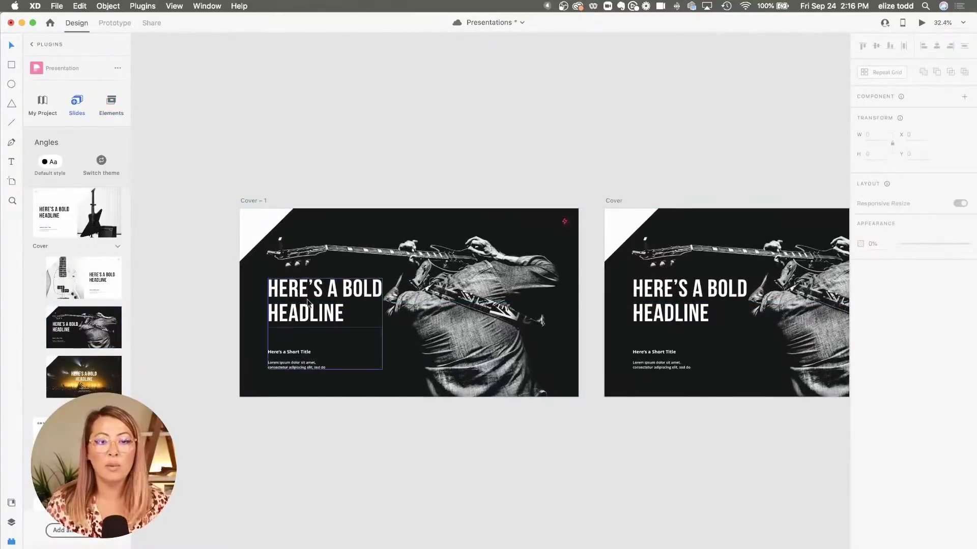
left_click_drag(308, 303, 178, 307)
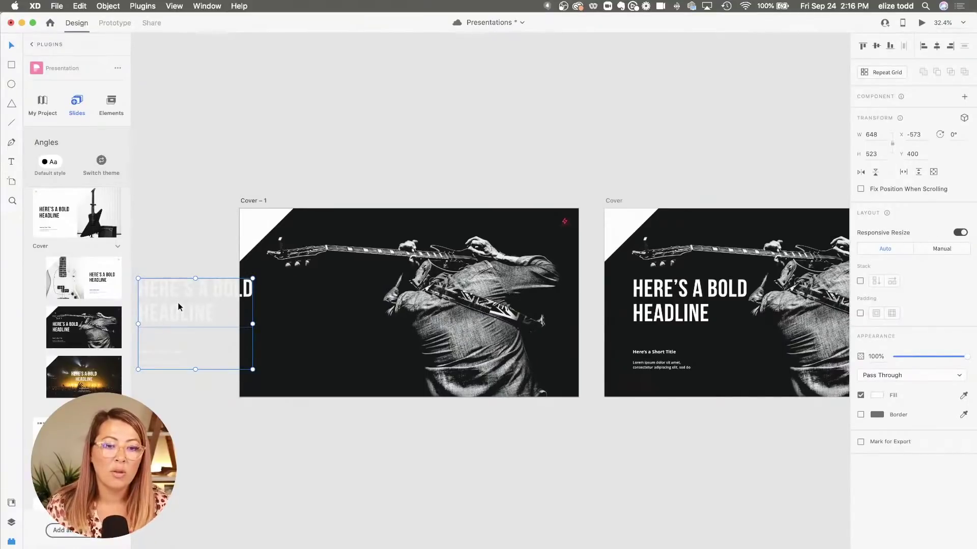
scroll(178, 306, "left", 3)
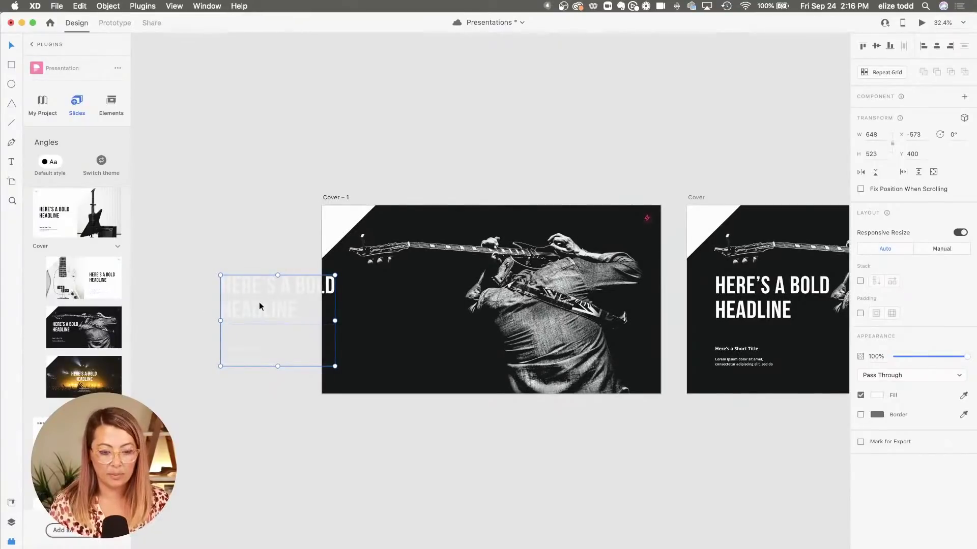
- Check the texts inside the moved group on Cover – 1 and display the slide's layers
left_click(347, 314)
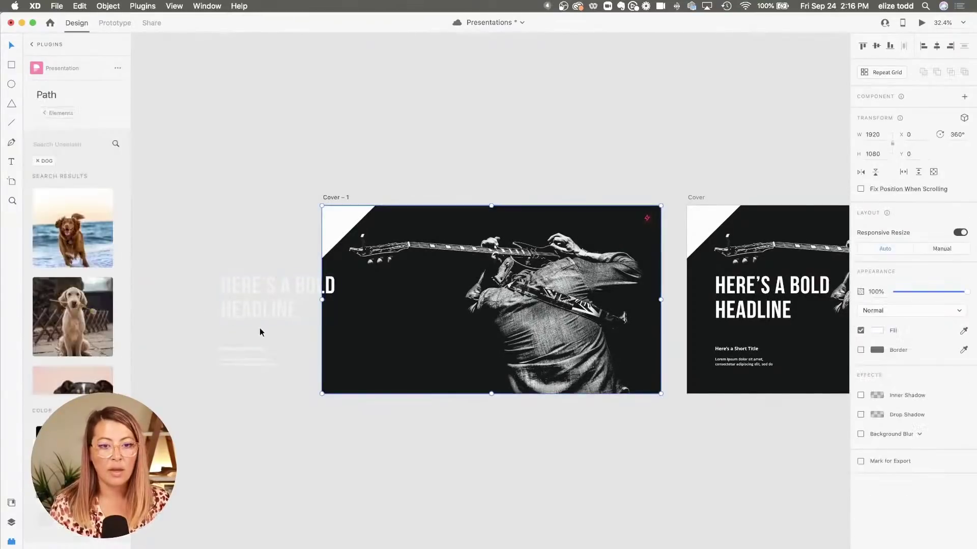
left_click(257, 359)
scroll(257, 348, "up", 3)
left_click(251, 373)
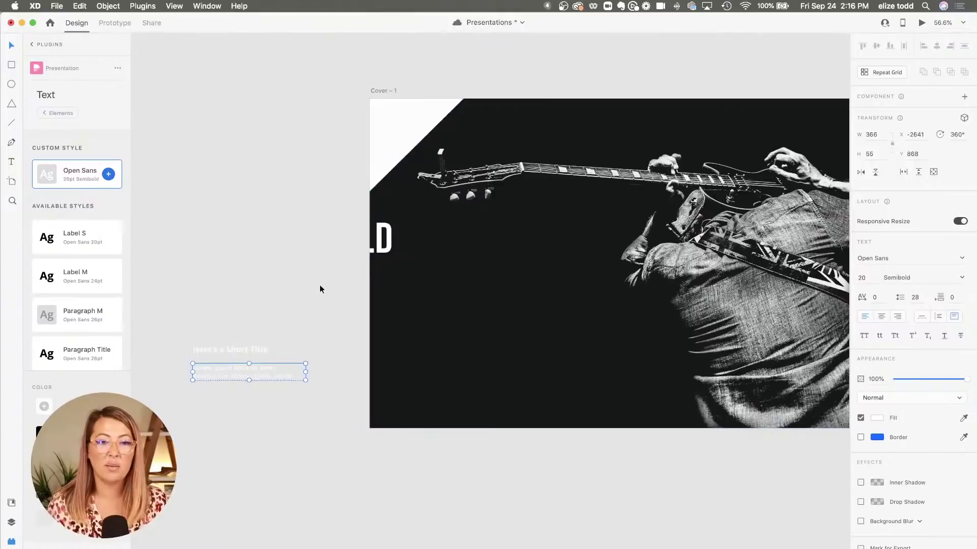
scroll(319, 288, "down", 5)
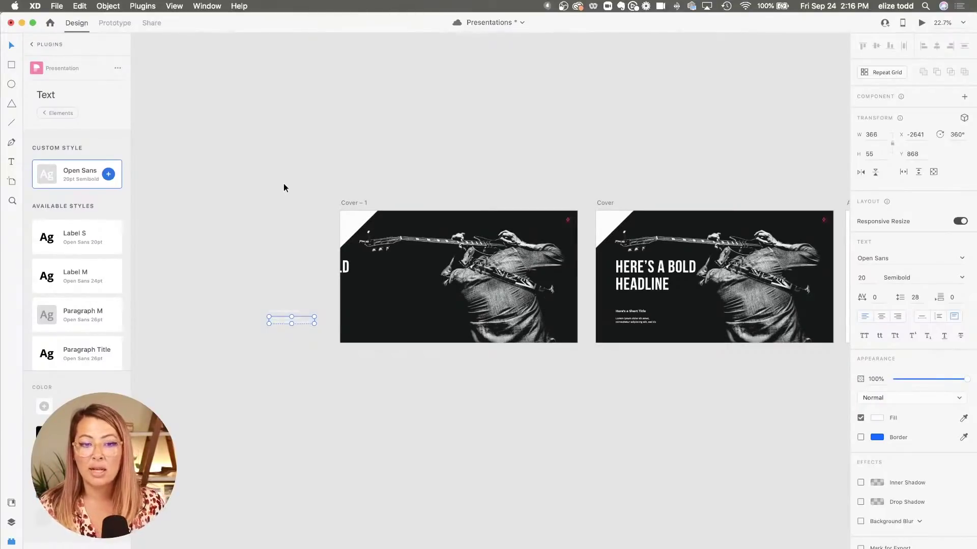
key("Escape")
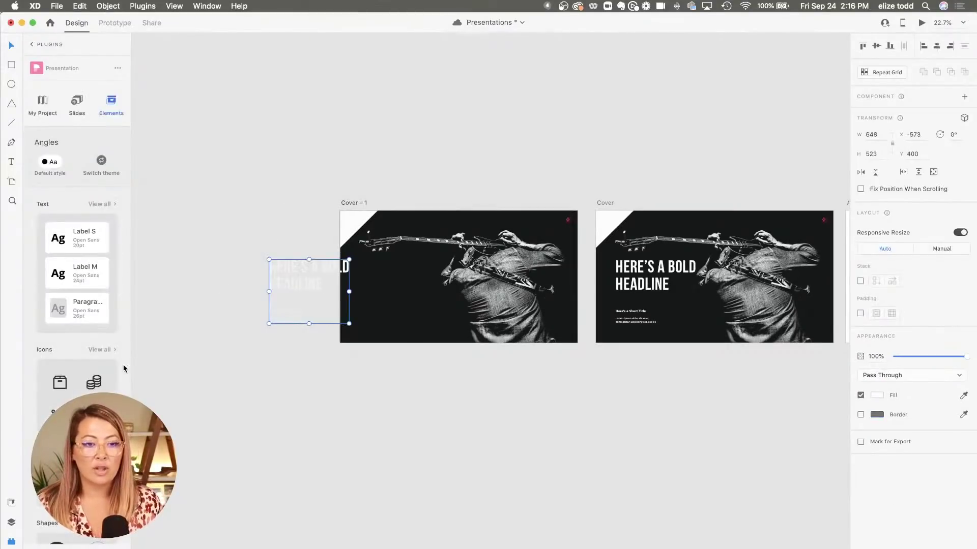
left_click(12, 523)
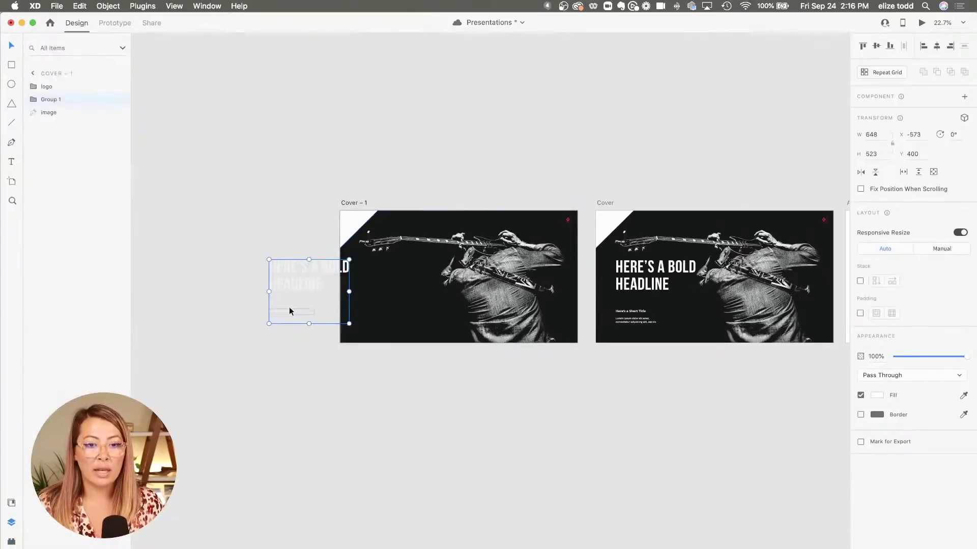
- Reposition the text group on Cover – 1 to X -573, Y 409
scroll(305, 300, "up", 2)
right_click(330, 265)
left_click(330, 268)
scroll(330, 268, "up", 2)
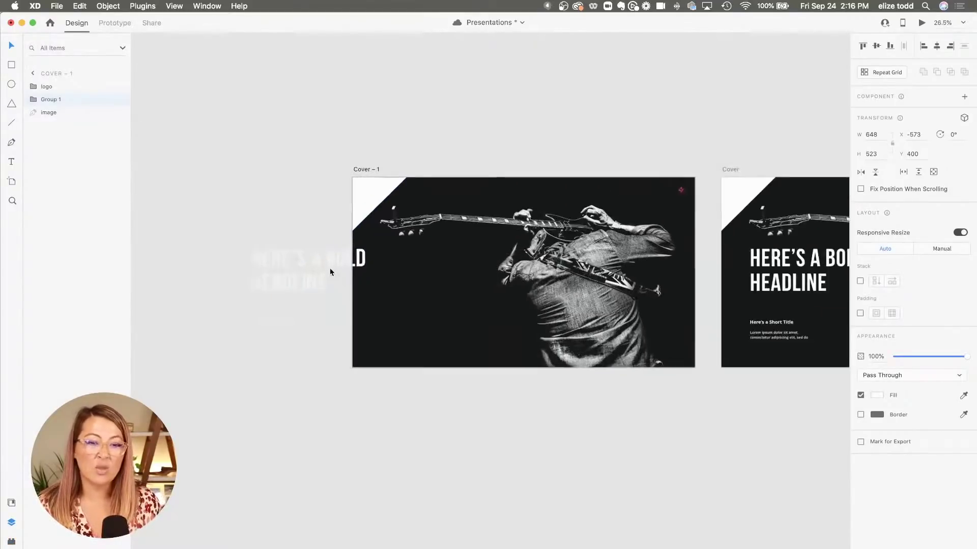
scroll(331, 265, "up", 3)
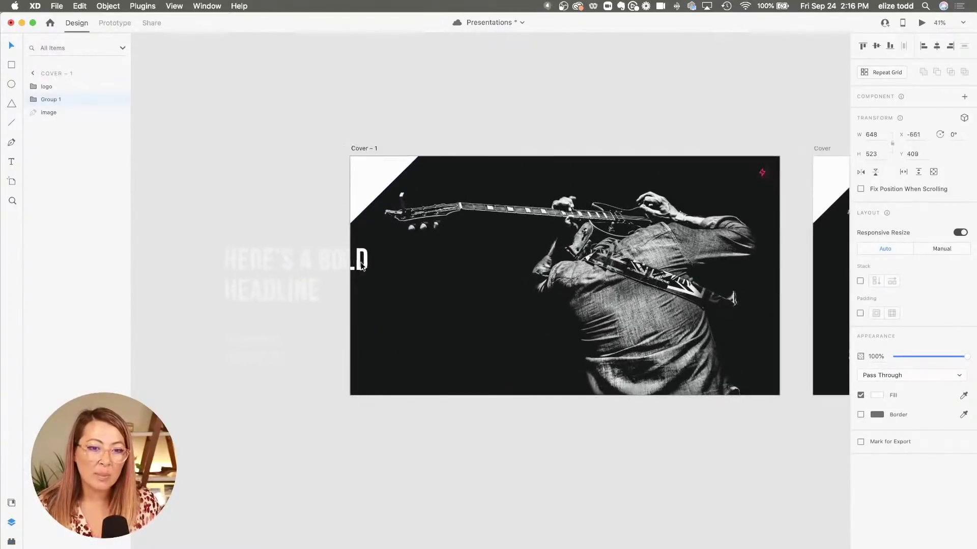
left_click_drag(361, 265, 361, 265)
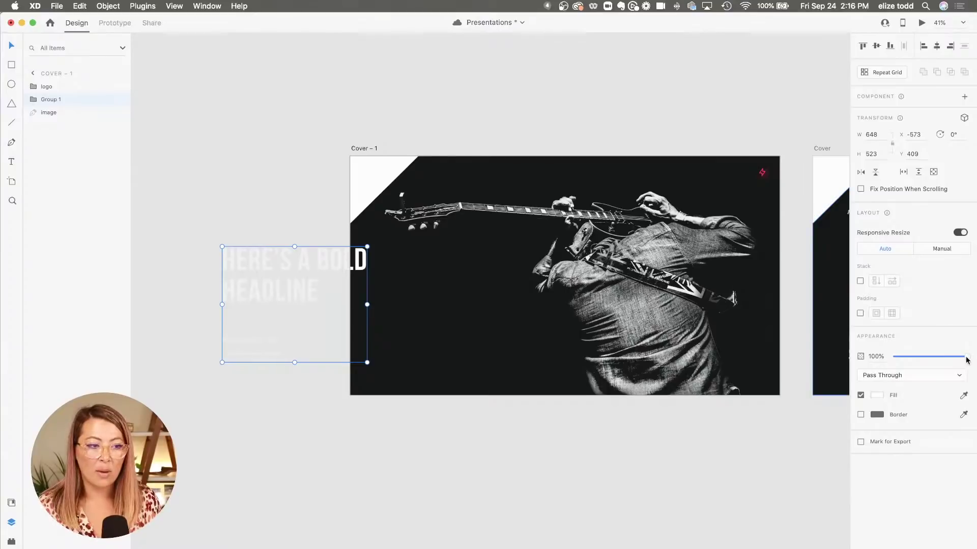
mouse_move(966, 361)
left_mouse_down()
mouse_move(919, 361)
mouse_move(966, 360)
left_mouse_up()
- Stagger the texts in the Cover – 1 group by moving the short title left of the headline and the paragraph even farther left
scroll(378, 364, "left", 5)
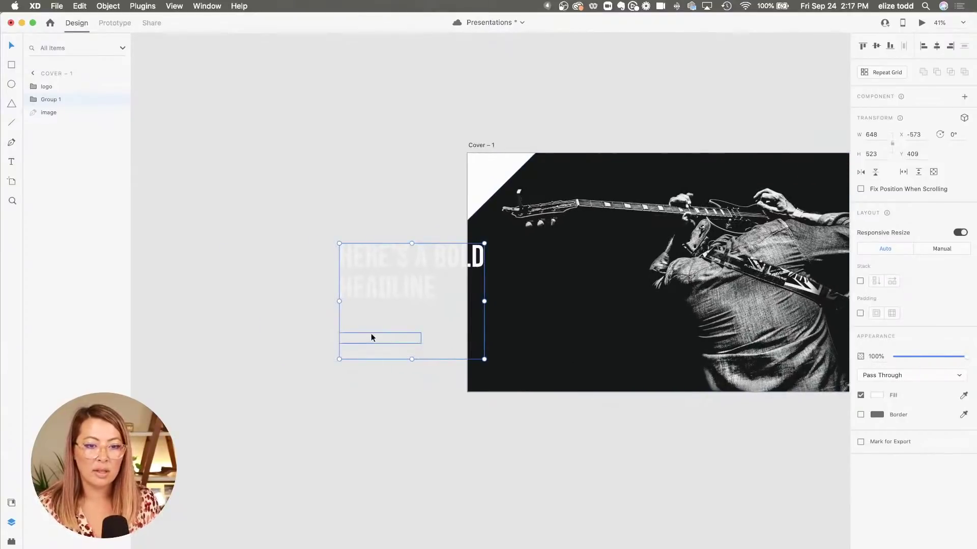
left_click_drag(371, 338, 283, 337)
left_click_drag(374, 352, 194, 358)
- Make the whole text group on Cover – 1 fully transparent and deselect it
scroll(194, 358, "down", 3)
left_click(413, 283)
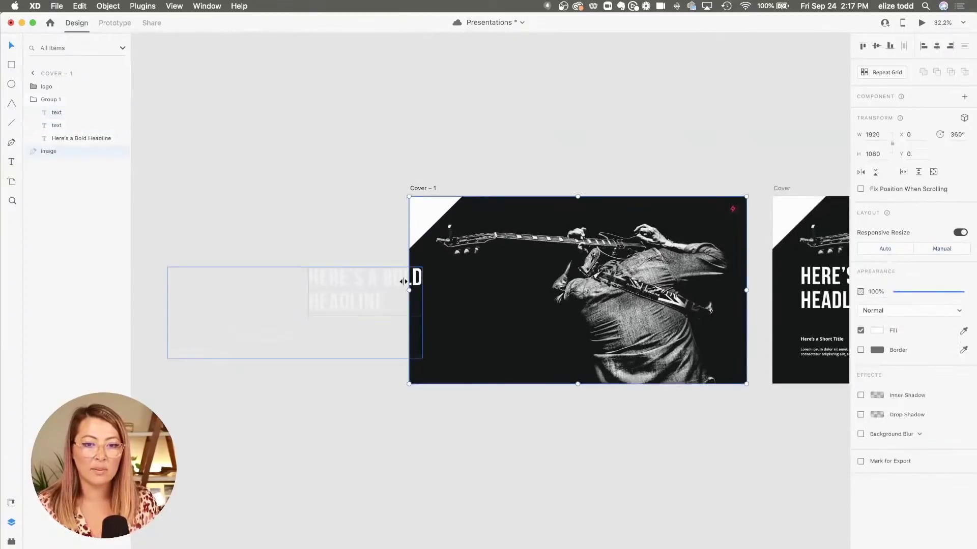
left_click(404, 279)
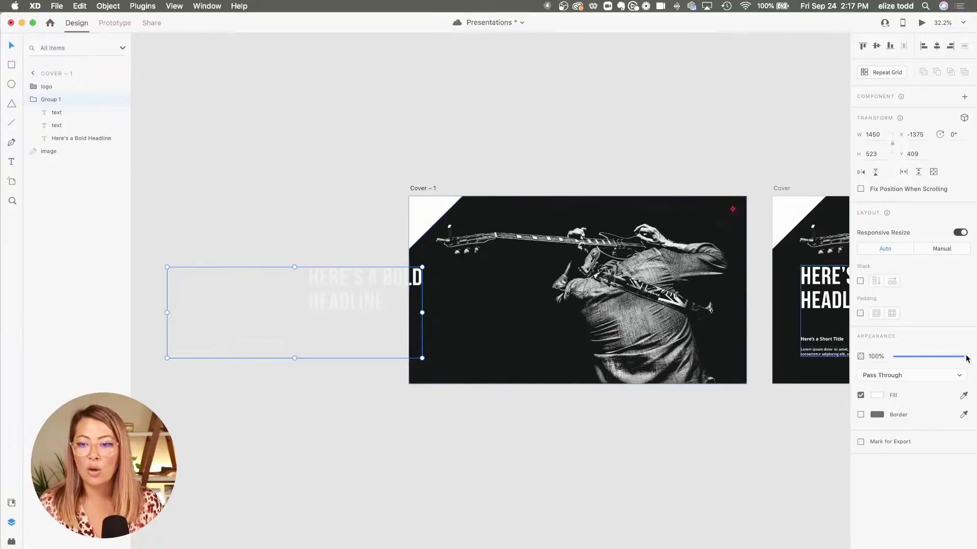
left_click_drag(966, 358, 894, 357)
left_click(384, 182)
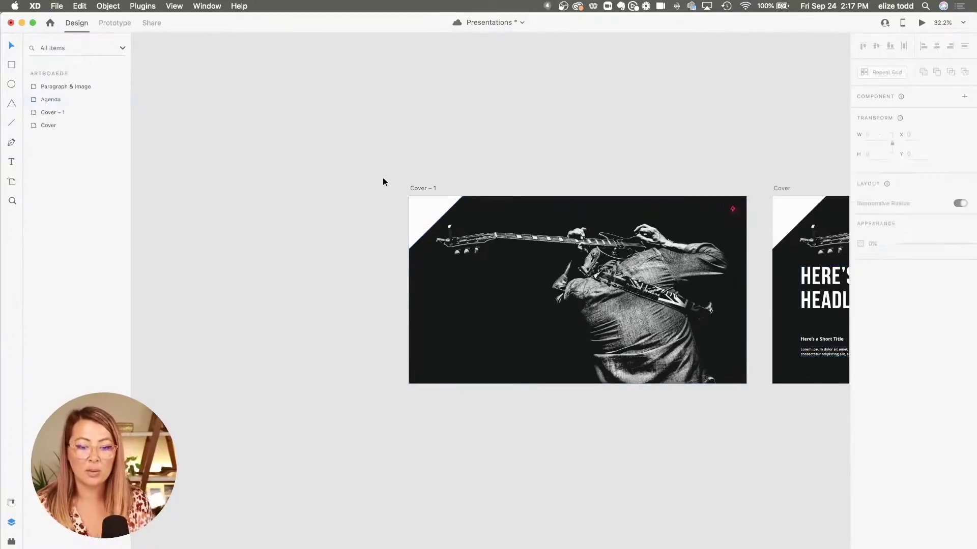
- Switch to Prototype mode and link the Cover – 1 artboard to the Cover artboard
scroll(383, 182, "down", 3)
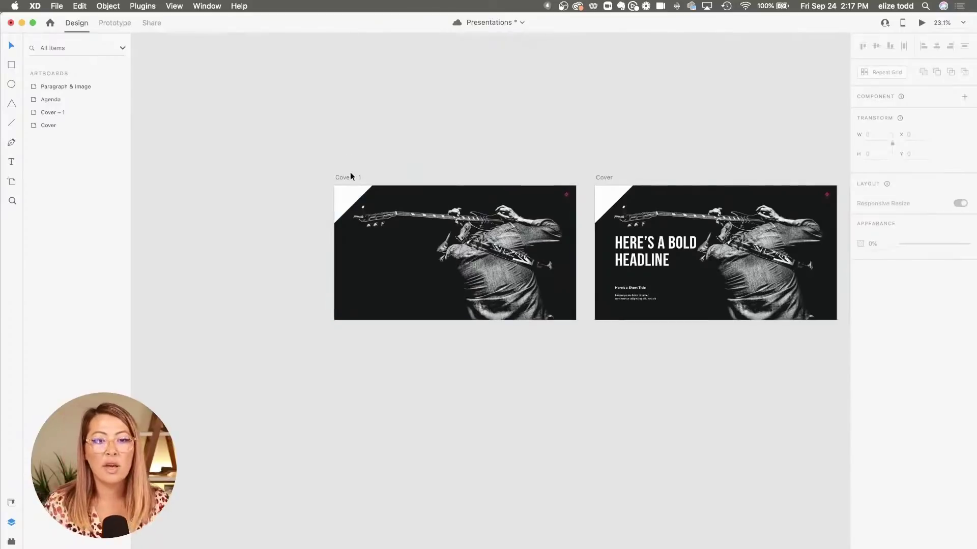
left_click(350, 176)
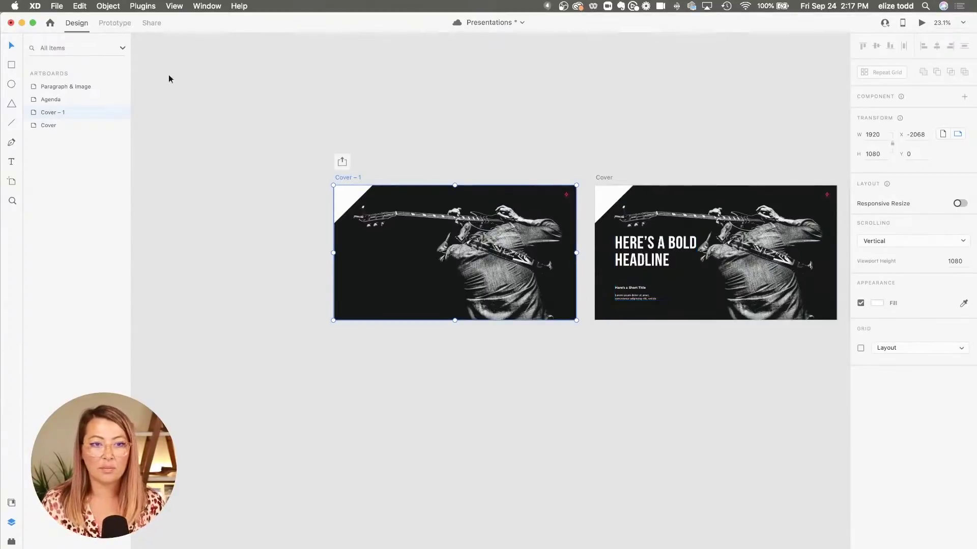
left_click(116, 24)
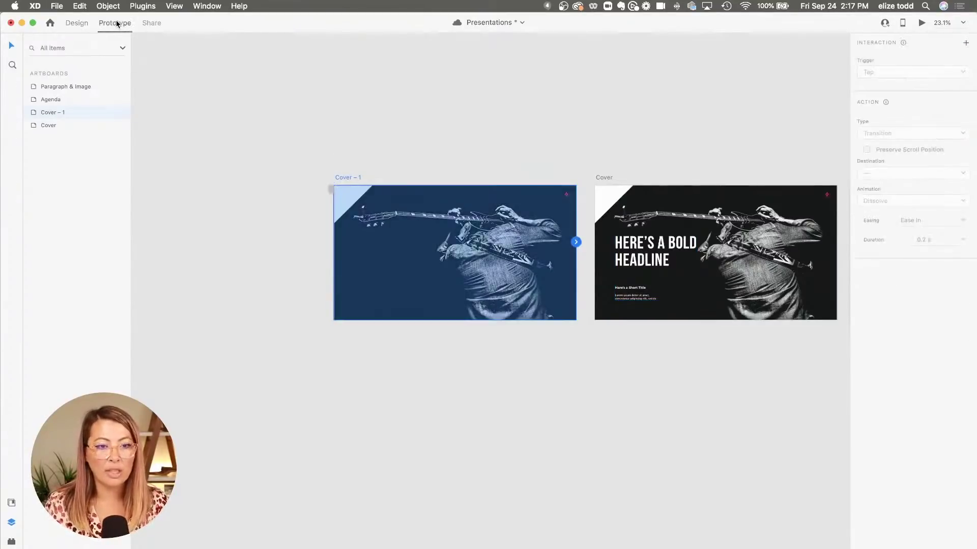
scroll(410, 187, "up", 5)
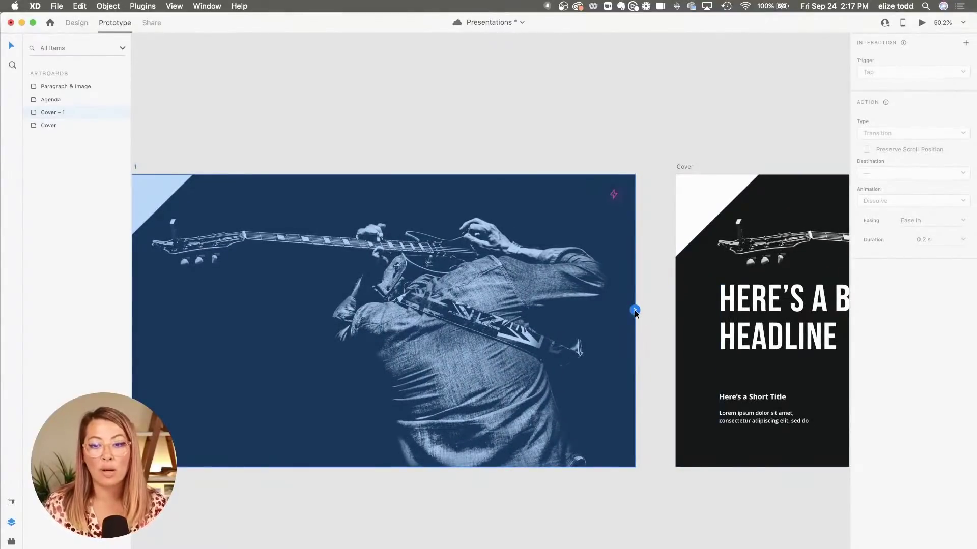
left_click_drag(634, 309, 697, 327)
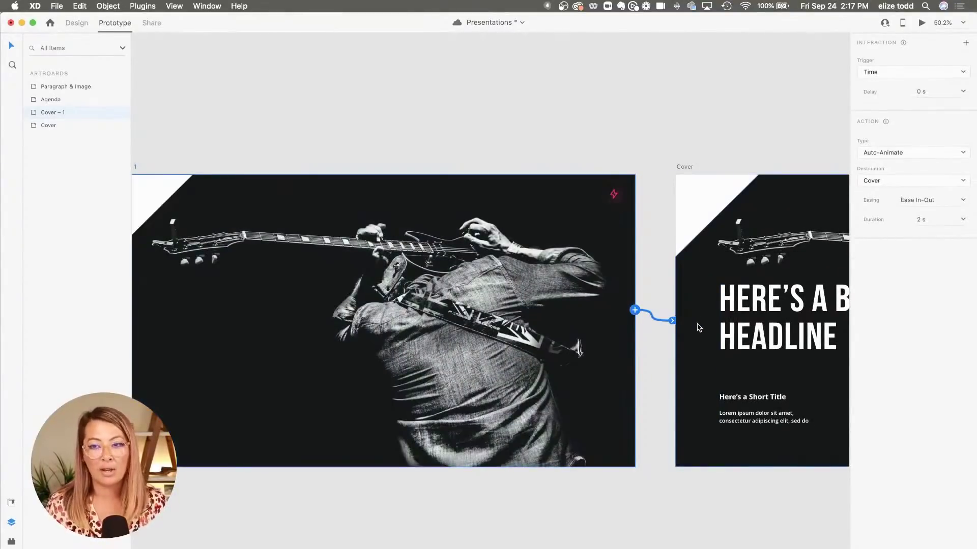
- Check that the Cover – 1 link uses a Time trigger with Auto-Animate, and preview the cover animation
scroll(698, 327, "down", 5)
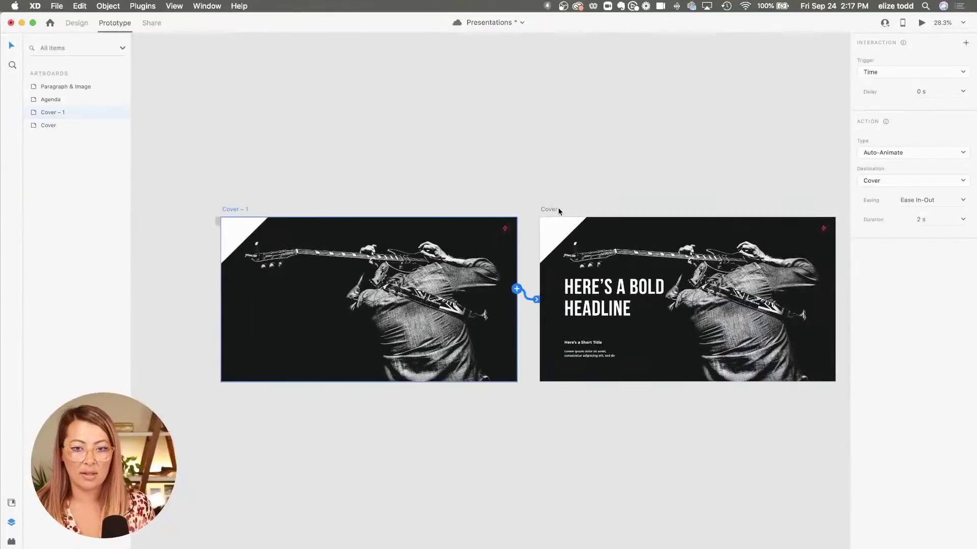
left_click(549, 209)
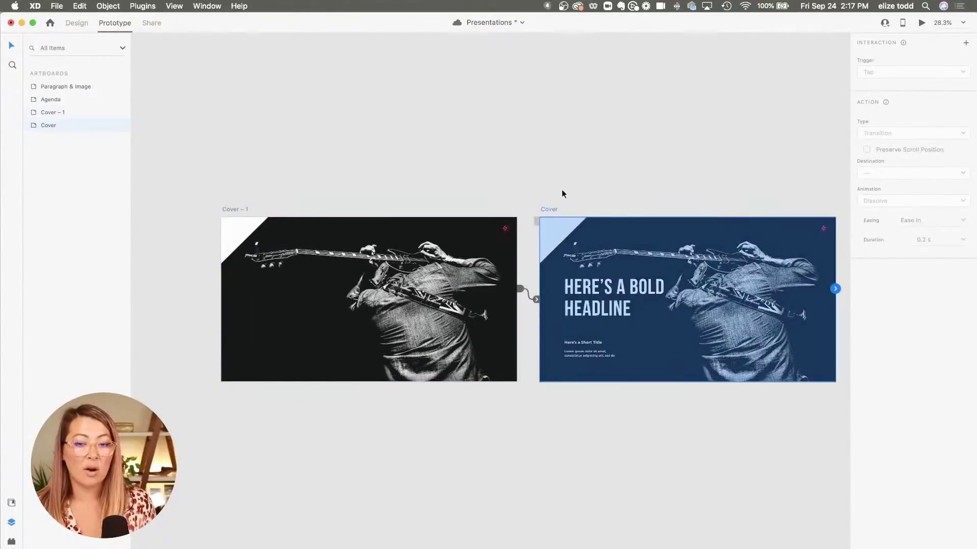
left_click(517, 289)
left_click(901, 74)
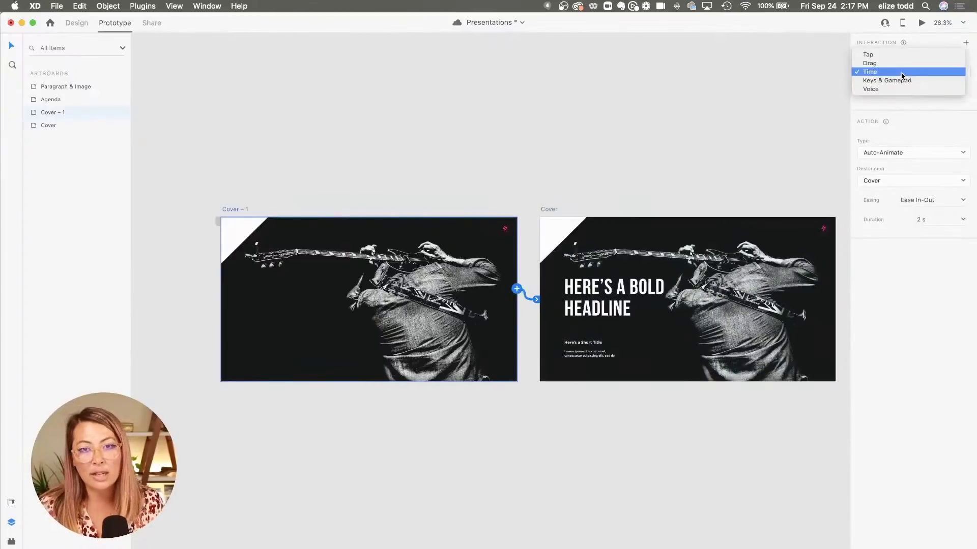
left_click(890, 74)
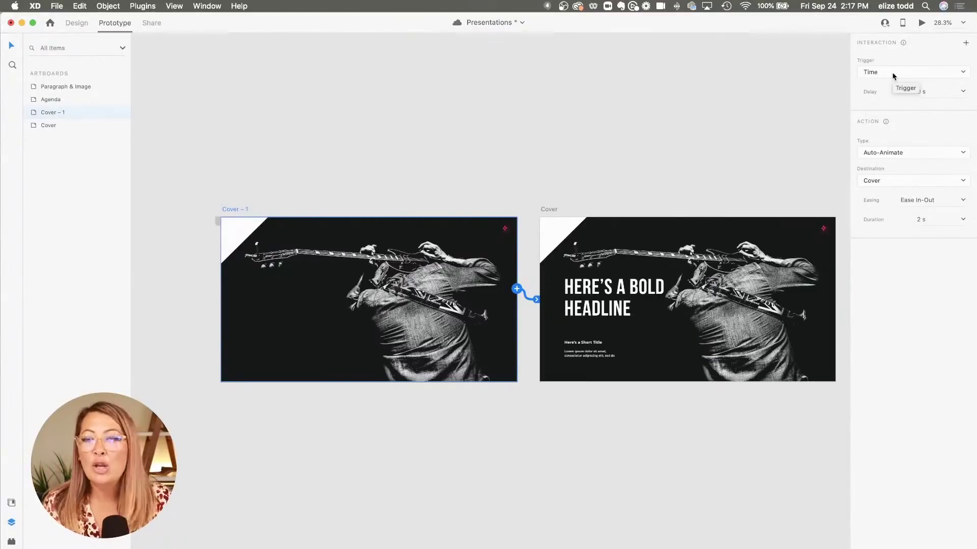
left_click(898, 152)
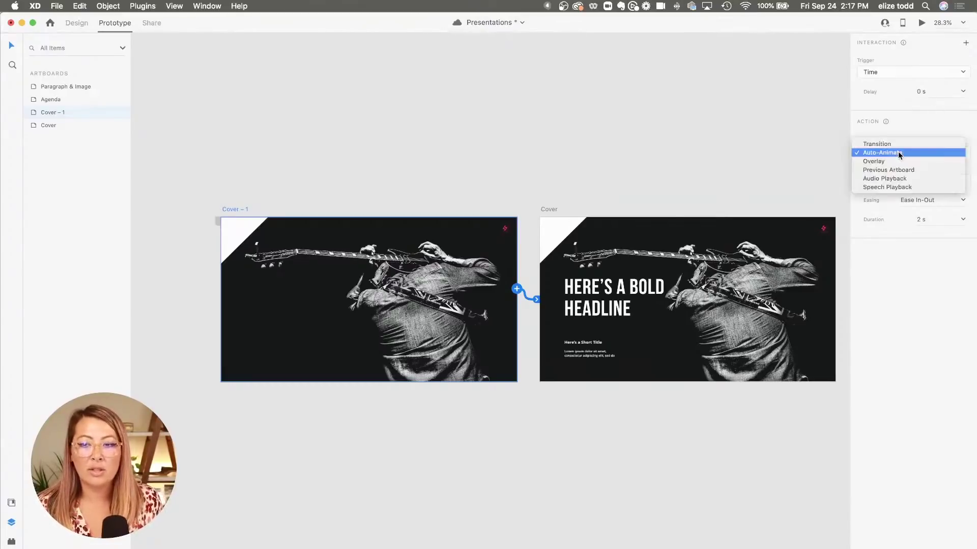
left_click(884, 153)
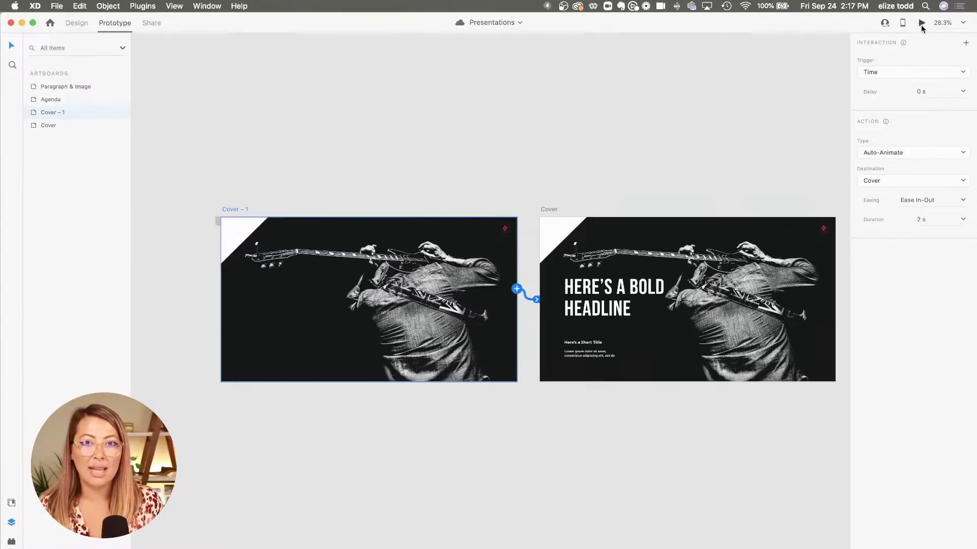
left_click(921, 23)
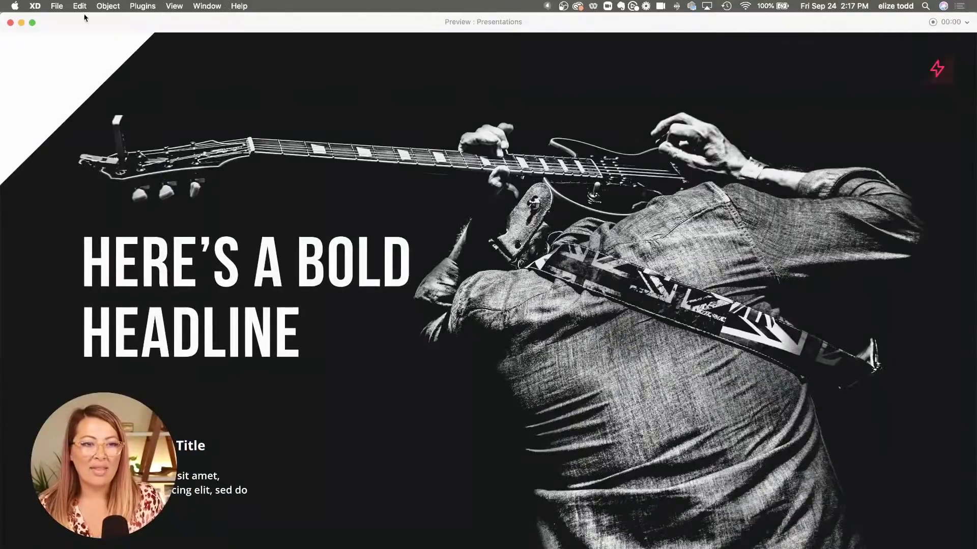
left_click(11, 23)
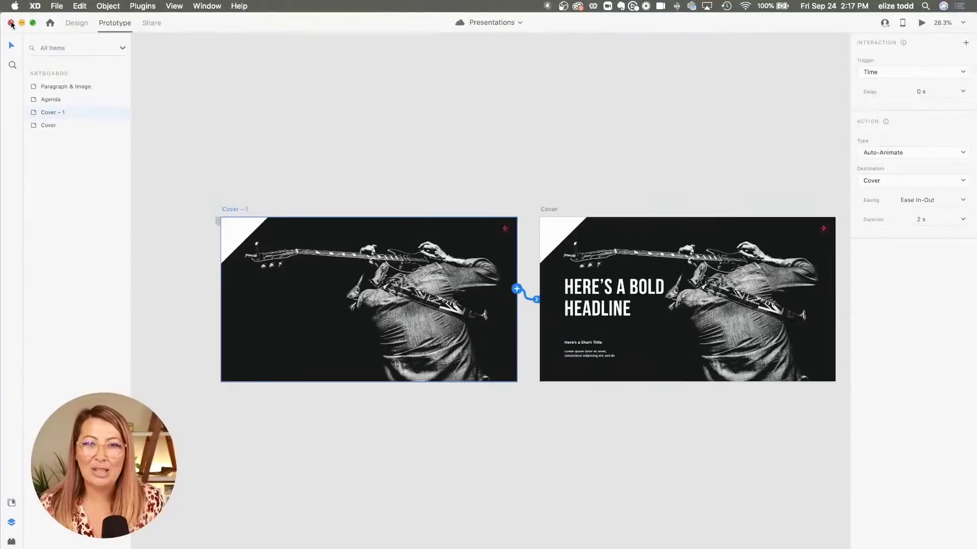
- Set the Auto-Animate duration of the Cover – 1 link to 1 s and preview the animation again
left_click(921, 219)
type("1")
key("Return")
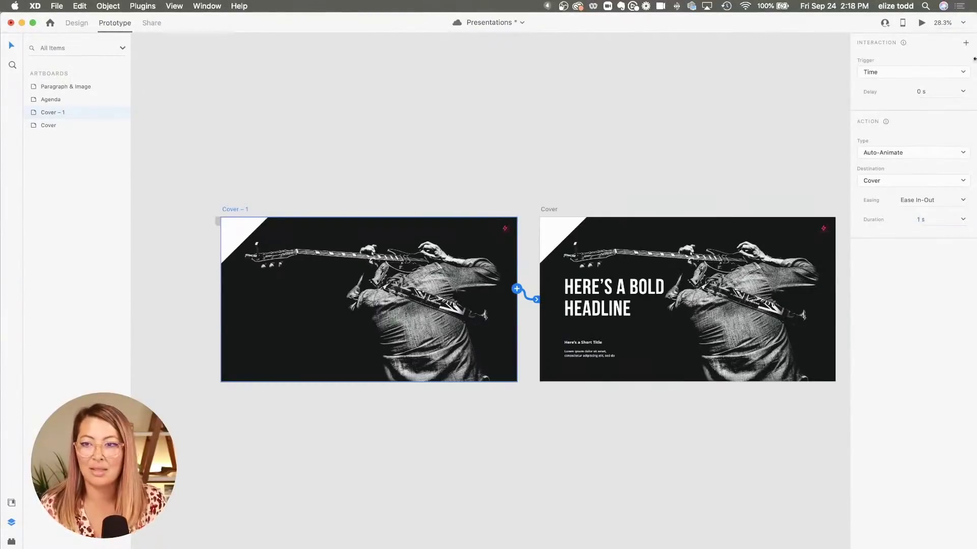
left_click(922, 23)
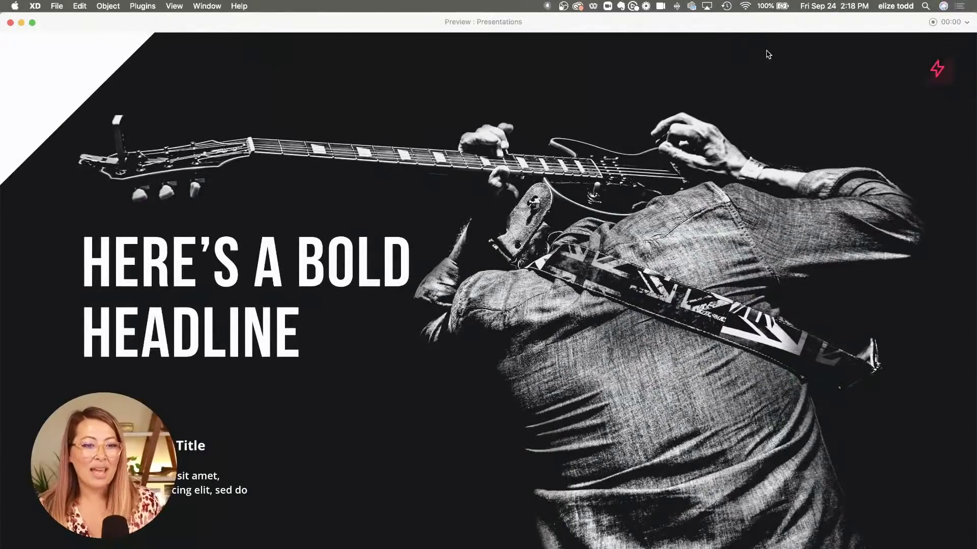
left_click(10, 23)
- Move the Paragraph & Image artboard directly below the Agenda artboard, to about X 2020, Y 1544
scroll(341, 104, "right", 5)
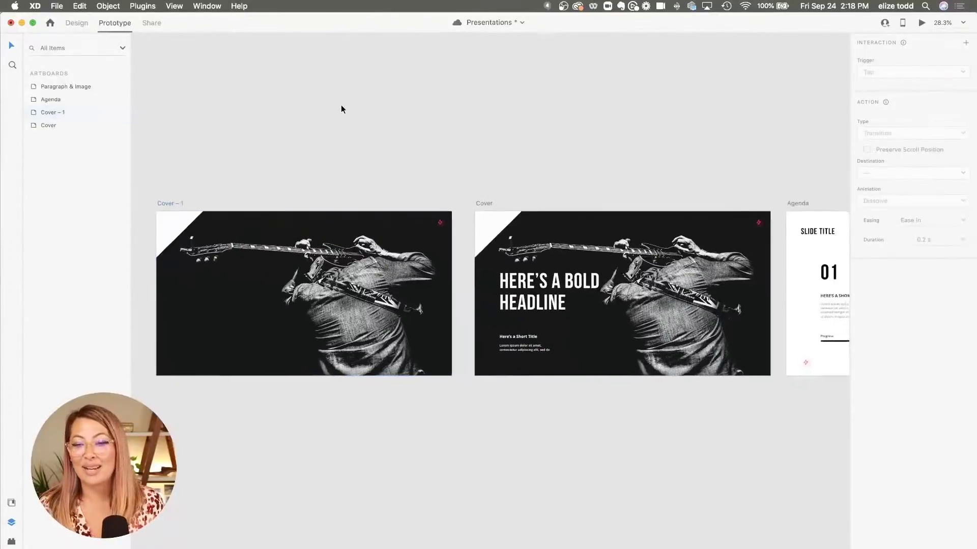
scroll(459, 188, "right", 10)
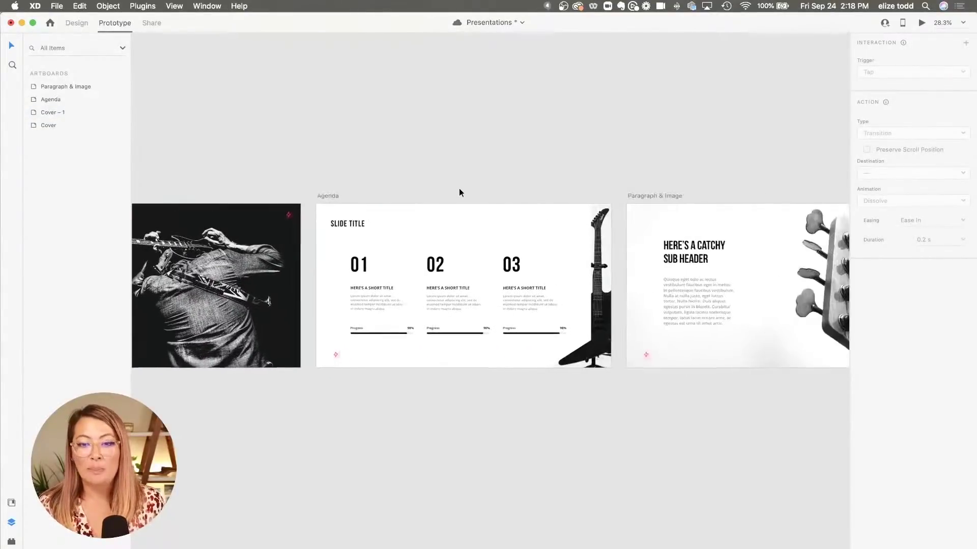
scroll(459, 192, "down", 5)
left_click_drag(546, 199, 395, 303)
scroll(395, 303, "up", 2)
scroll(394, 303, "up", 3)
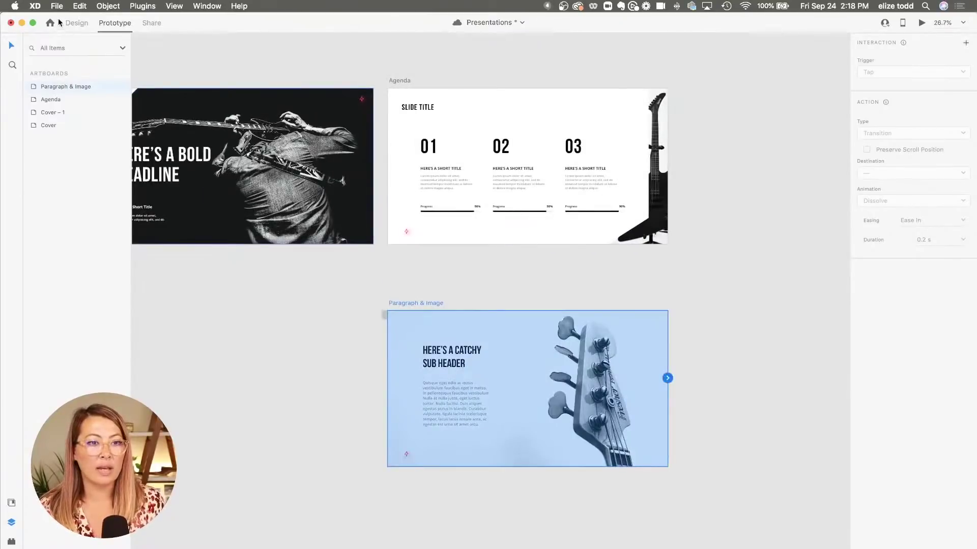
- Switch to Design mode, try moving the Agenda artboard aside, and undo that change
left_click(76, 22)
scroll(416, 152, "up", 5)
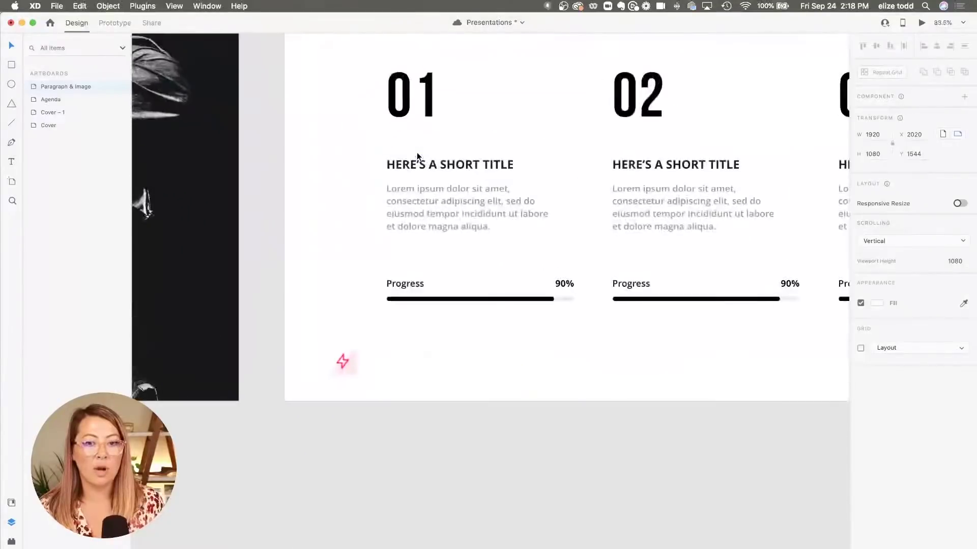
scroll(417, 152, "down", 3)
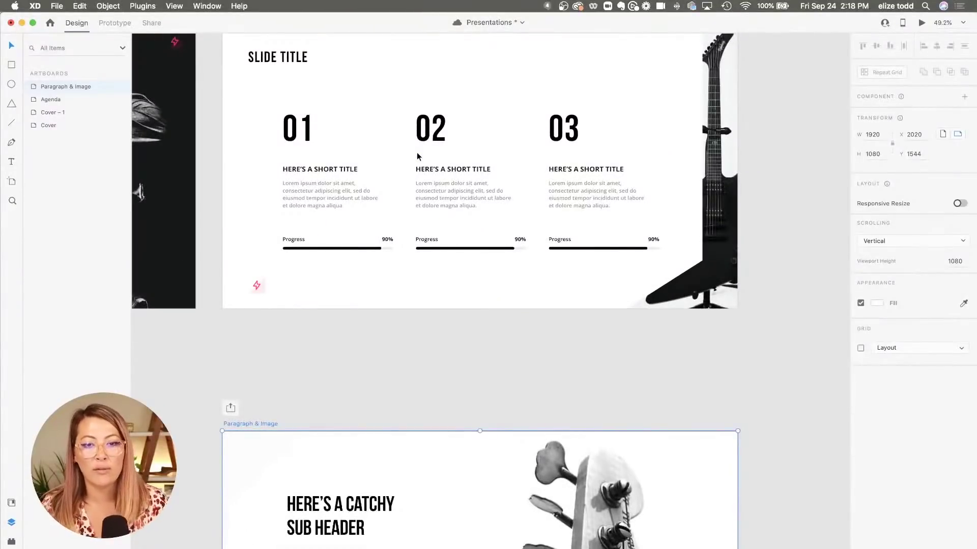
scroll(321, 249, "up", 2)
scroll(321, 249, "right", 2)
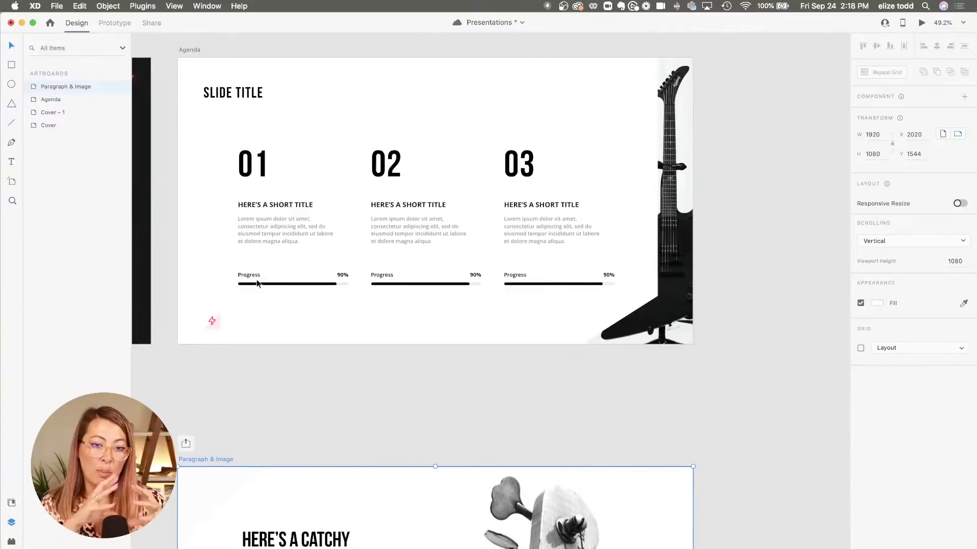
scroll(256, 279, "down", 3)
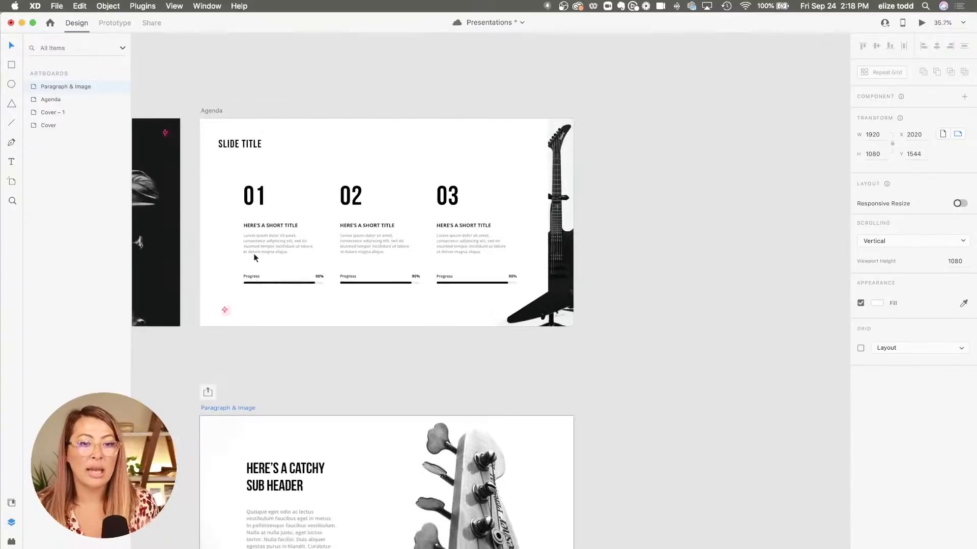
left_click_drag(209, 108, 409, 122)
key("super+z")
scroll(288, 235, "up", 5)
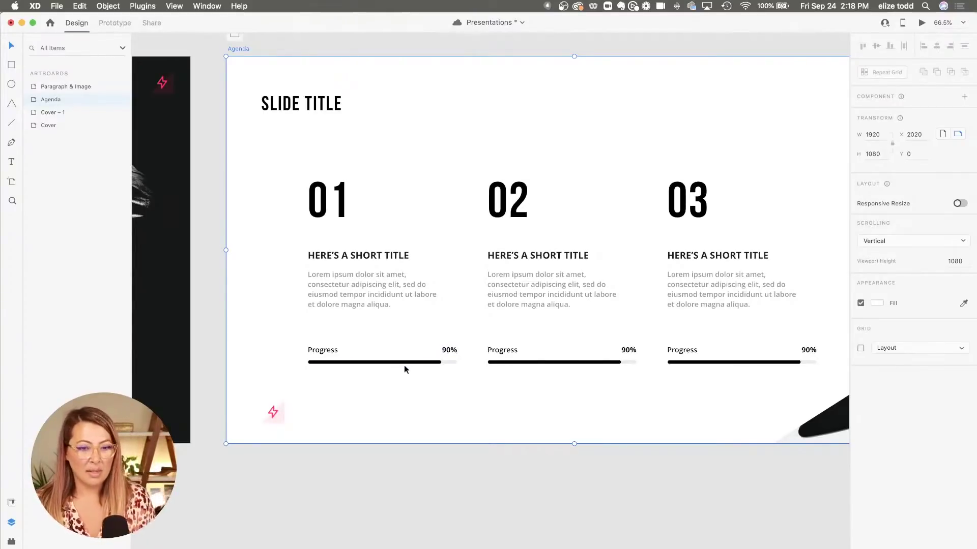
- Set the rotation of the black fill, grey track and group of the Agenda's first progress bar to 0°
left_click(419, 363)
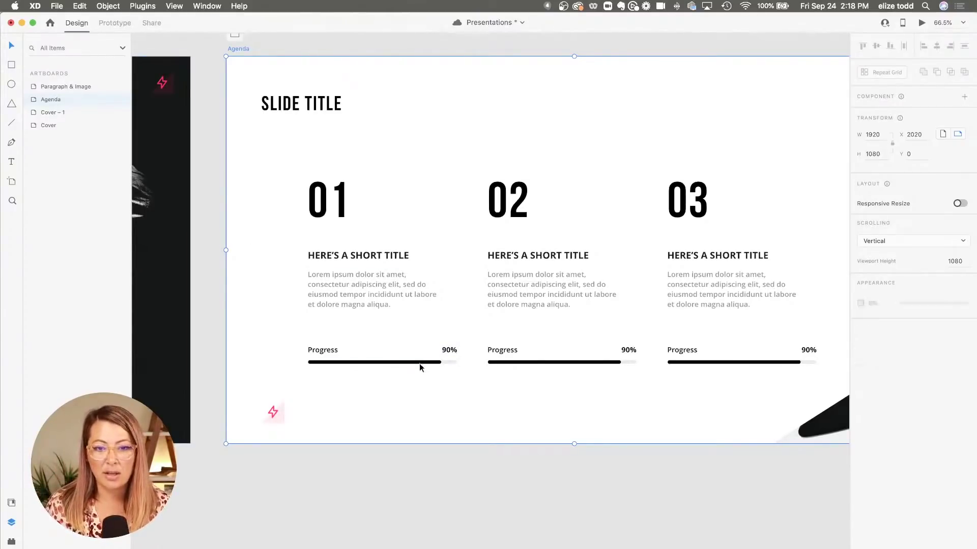
scroll(419, 364, "up", 3)
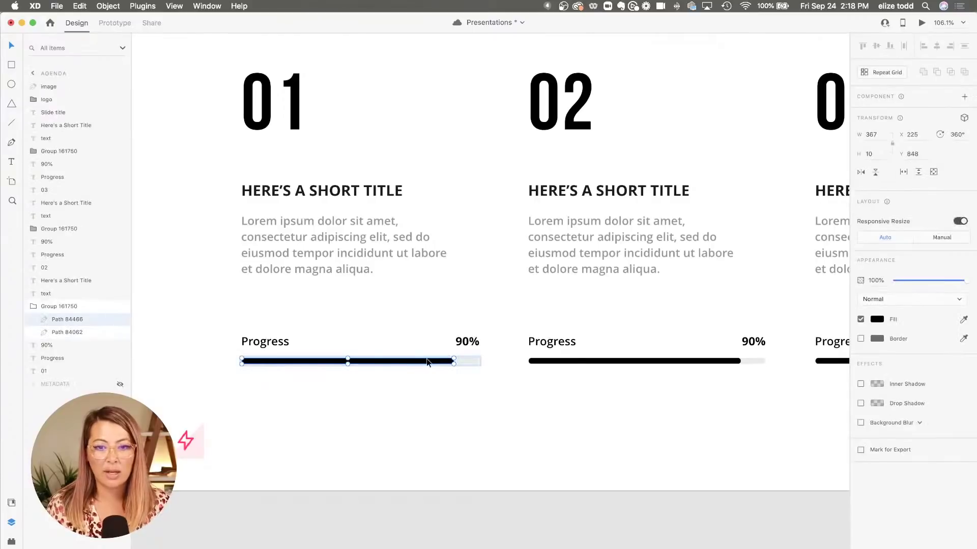
left_click(964, 134)
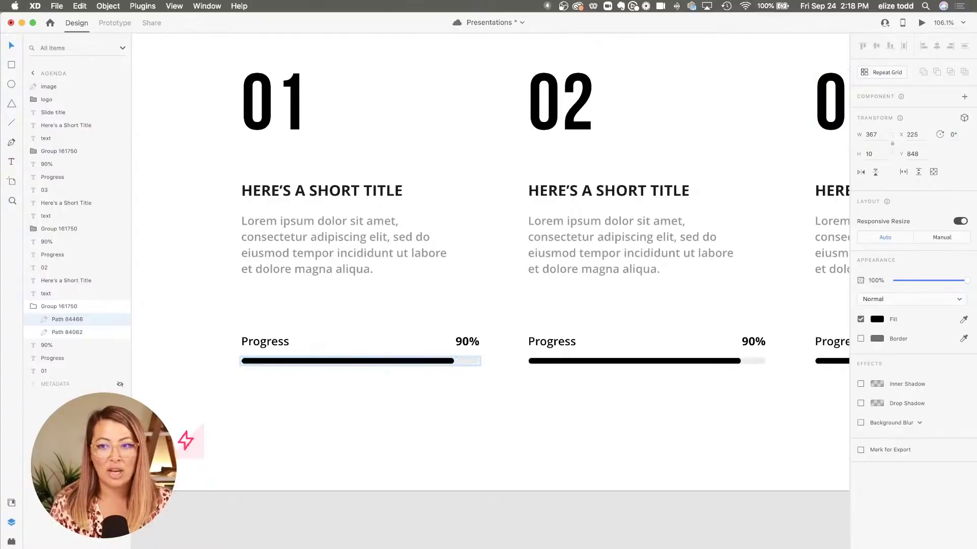
left_click(506, 363)
left_click(467, 363)
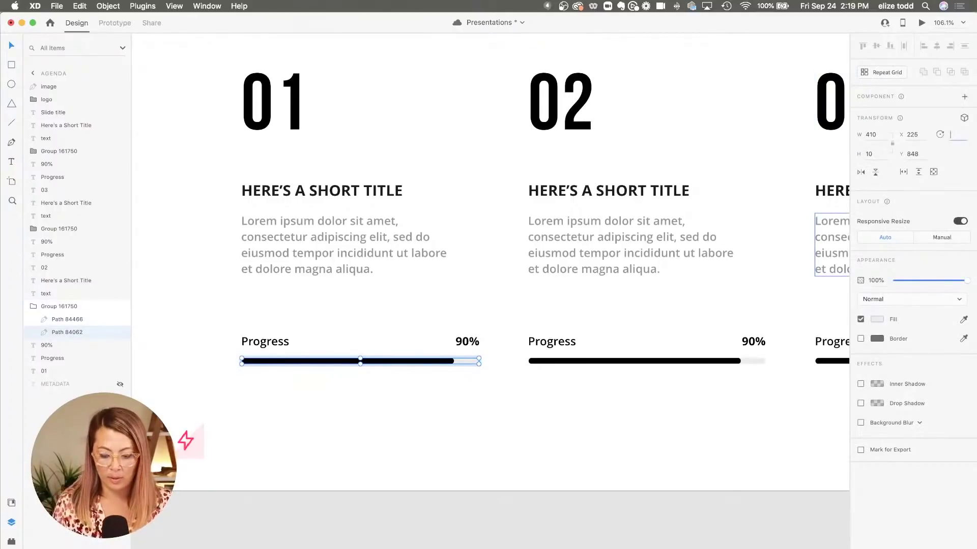
left_click(323, 448)
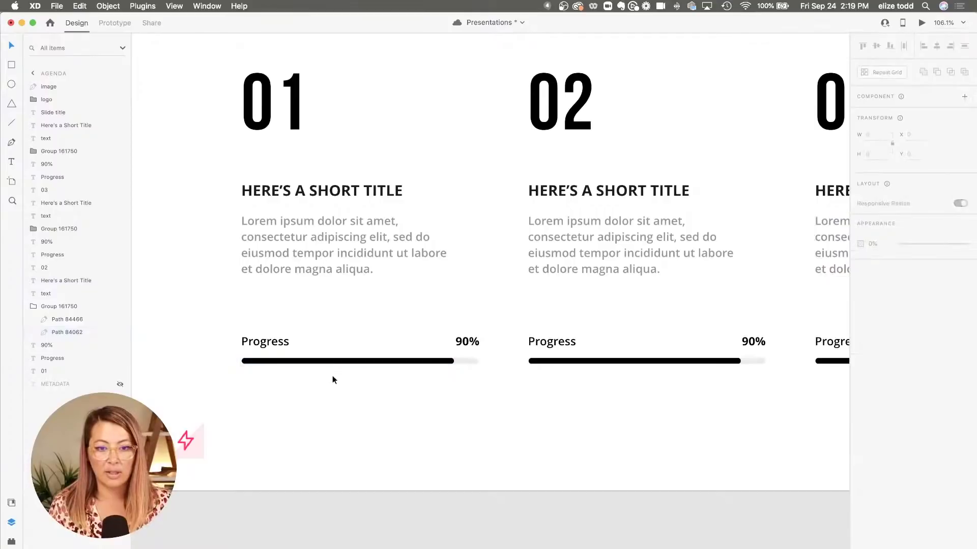
left_click(339, 362)
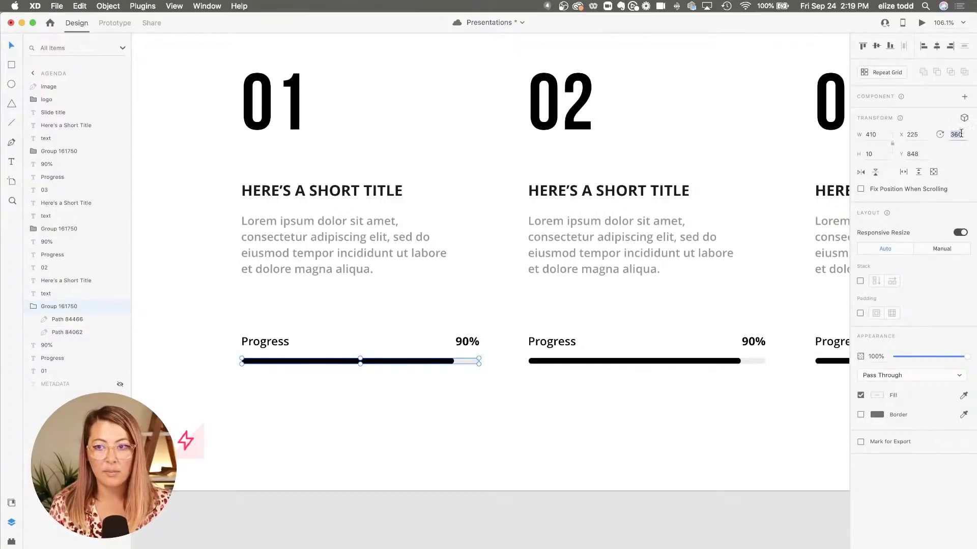
key("Return")
key("Escape")
- Duplicate the Agenda artboard beside the original, at X 4040, Y 0
scroll(342, 287, "down", 10)
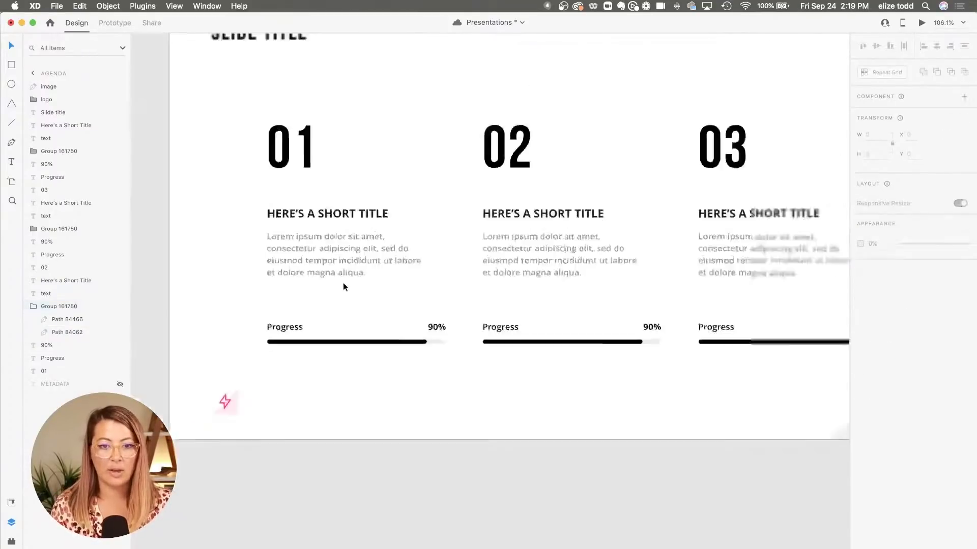
left_click_drag(299, 179, 584, 180)
- Shrink the black fill of the original Agenda's first progress bar to about 11 wide from its start and set its opacity to 0%
scroll(417, 268, "up", 10)
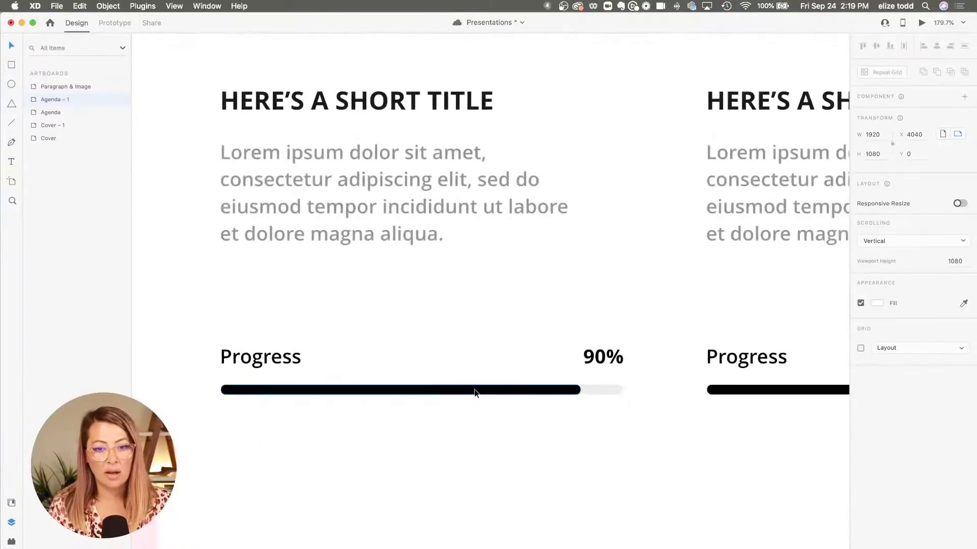
double_click(559, 392)
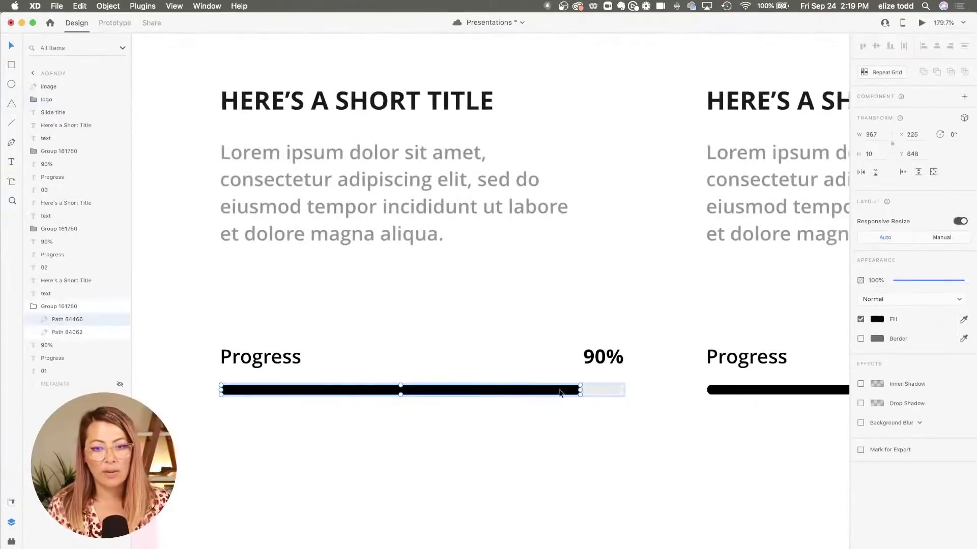
left_click_drag(581, 390, 230, 388)
left_click_drag(962, 281, 893, 281)
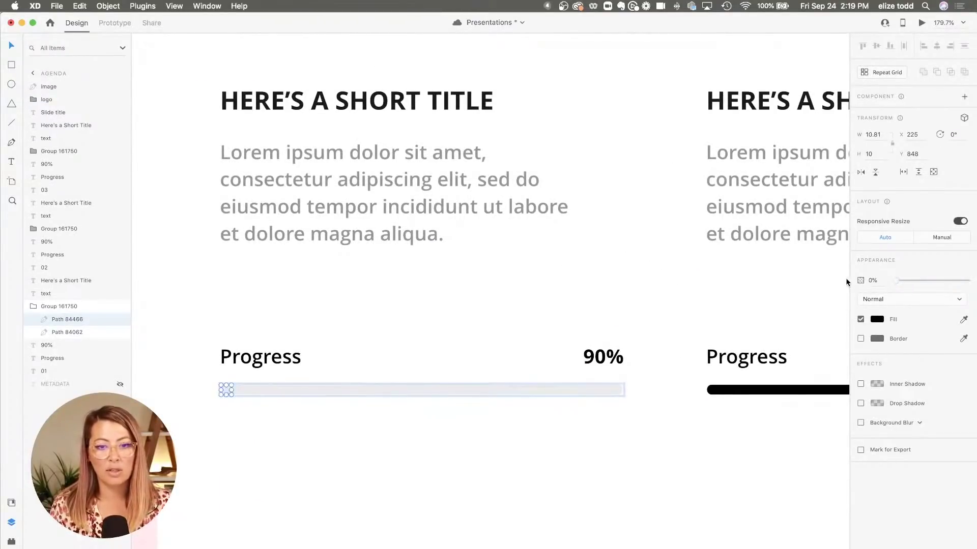
left_click(486, 280)
- Link the Agenda artboard to Agenda – 1 in Prototype mode with a Time trigger and Auto-Animate, and preview the progress bar animation
scroll(485, 279, "down", 8)
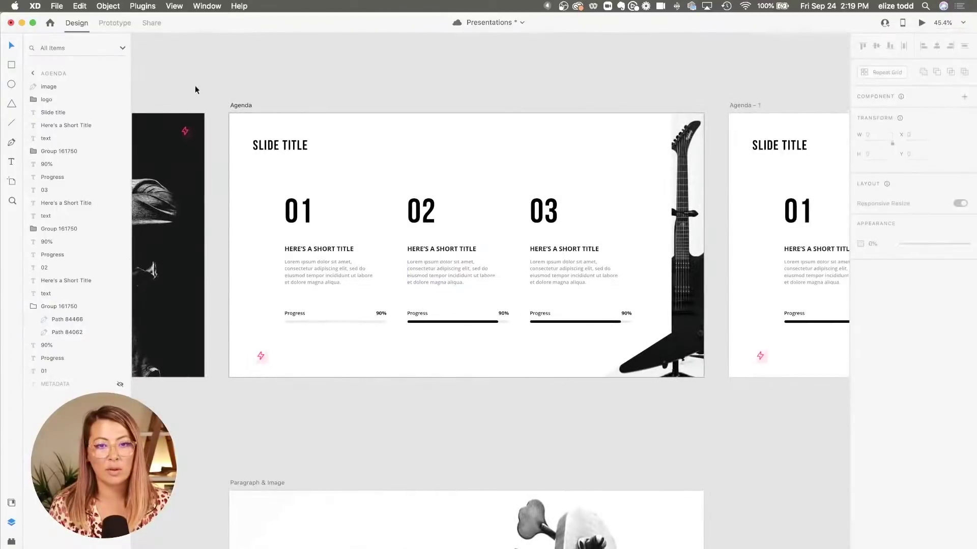
left_click(239, 105)
left_click(109, 25)
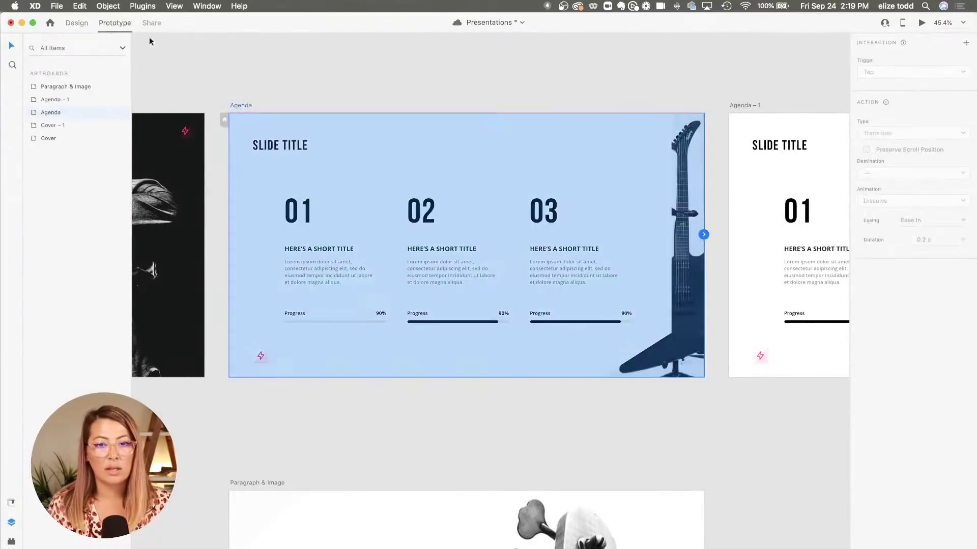
scroll(736, 283, "right", 3)
left_click_drag(628, 231, 667, 228)
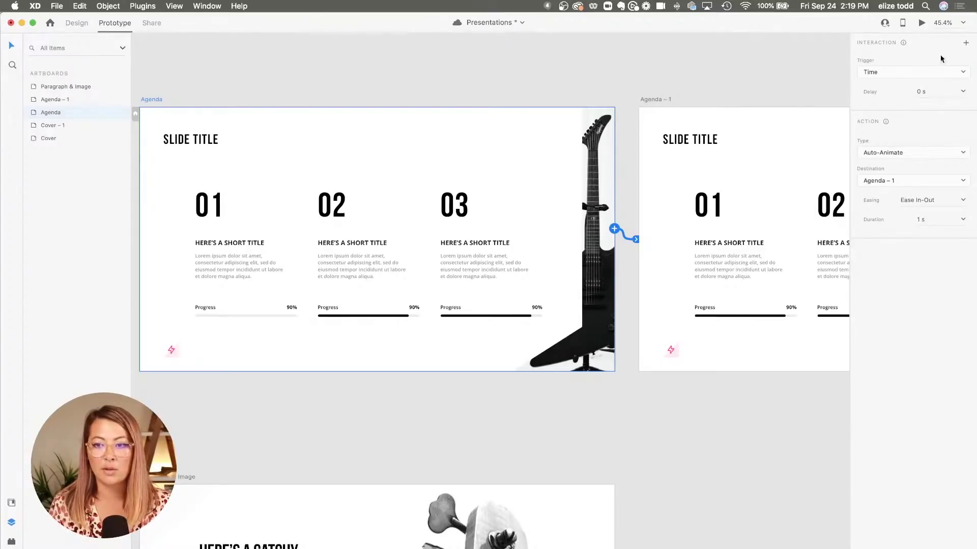
left_click(922, 24)
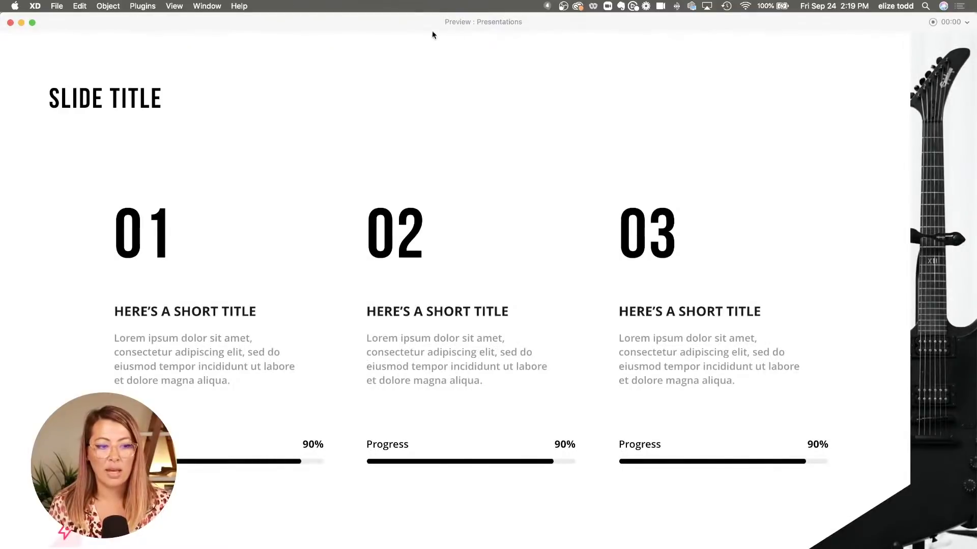
- Set the Auto-Animate duration of the Agenda link to 2 s and preview the animation again
left_click(10, 22)
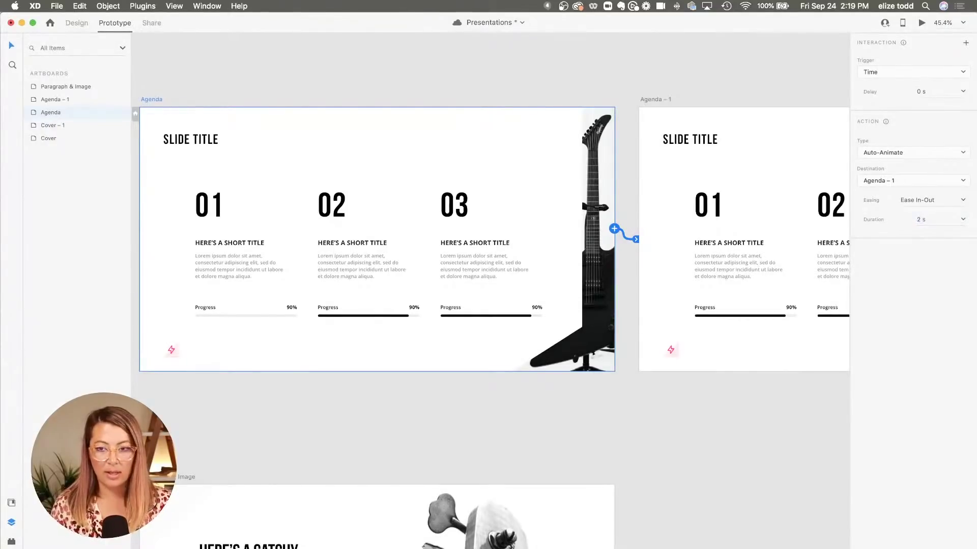
left_click(922, 23)
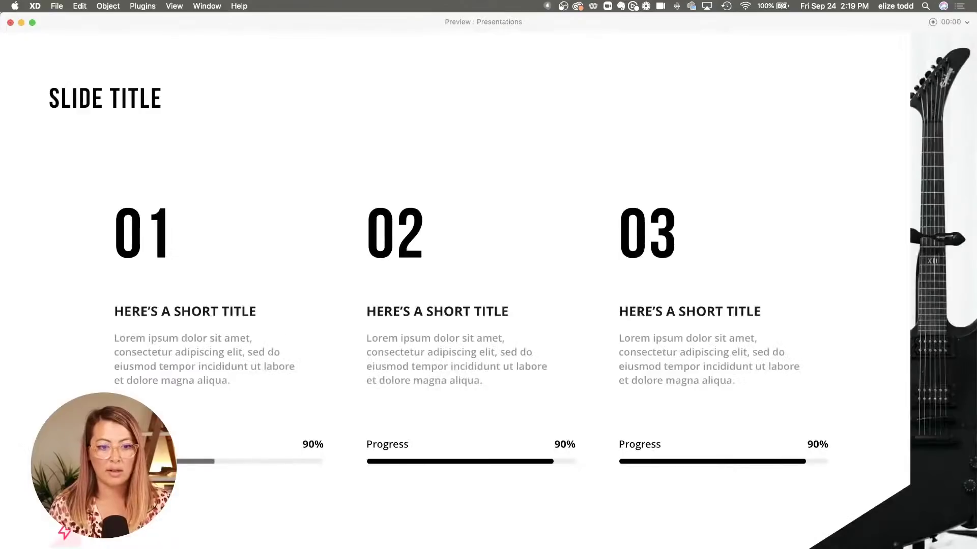
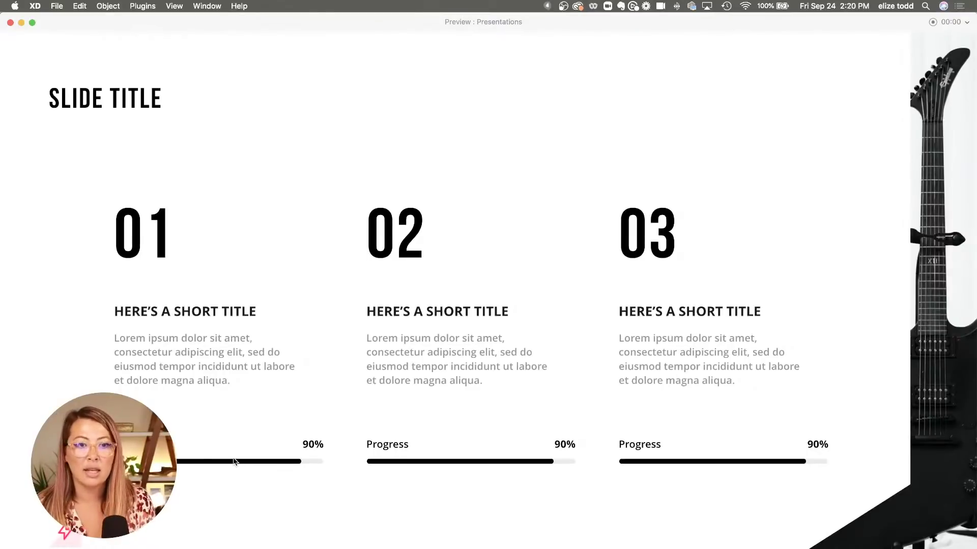
left_click(10, 23)
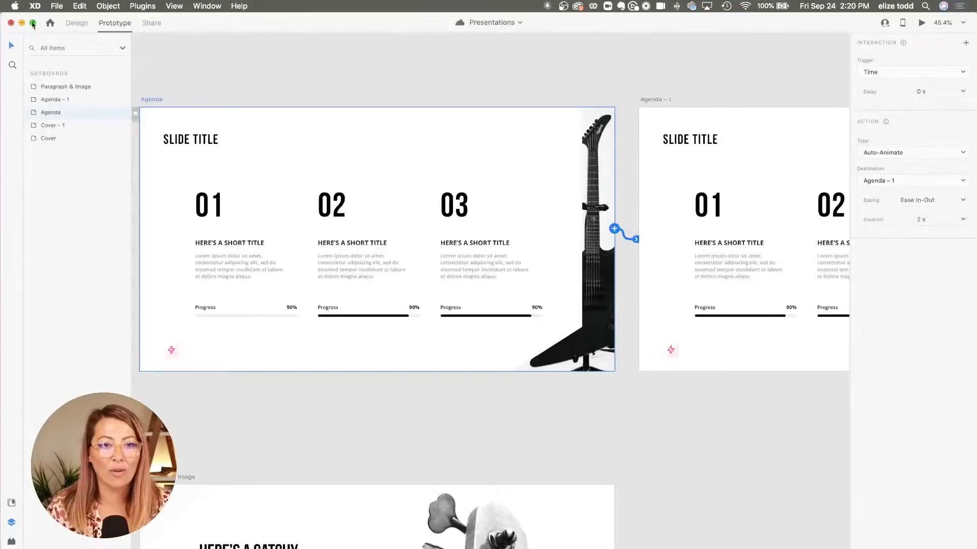
left_click(371, 62)
- Delete the Paragraph & Image artboard below the Agenda artboard
scroll(379, 132, "down", 10)
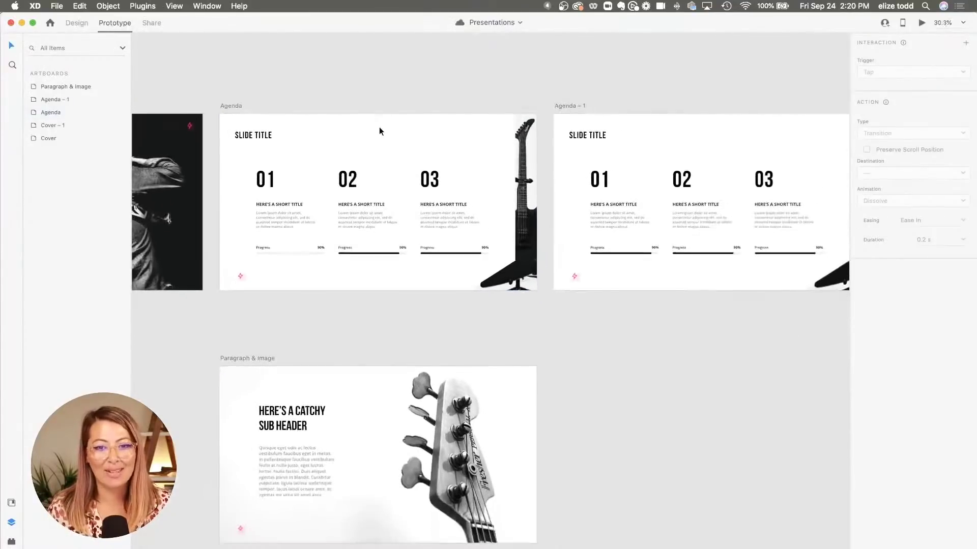
left_click(326, 212)
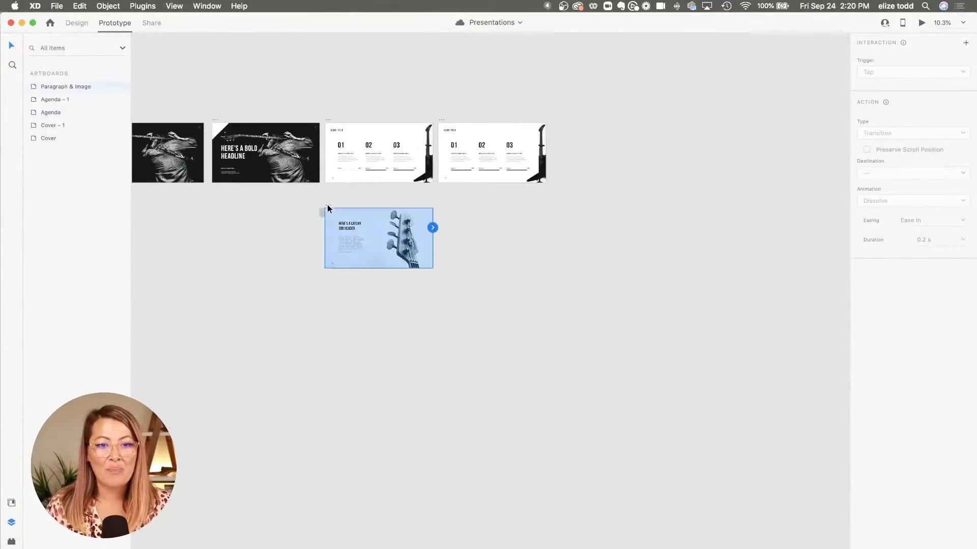
key("Delete")
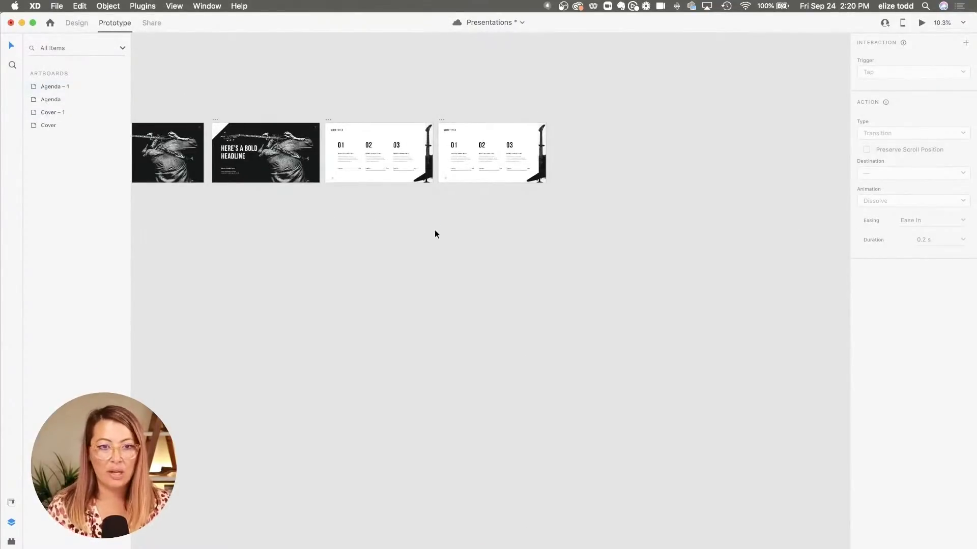
- Browse the text, icons, shapes and charts in the Presentation plugin's Elements library, and save the document
scroll(437, 229, "up", 4)
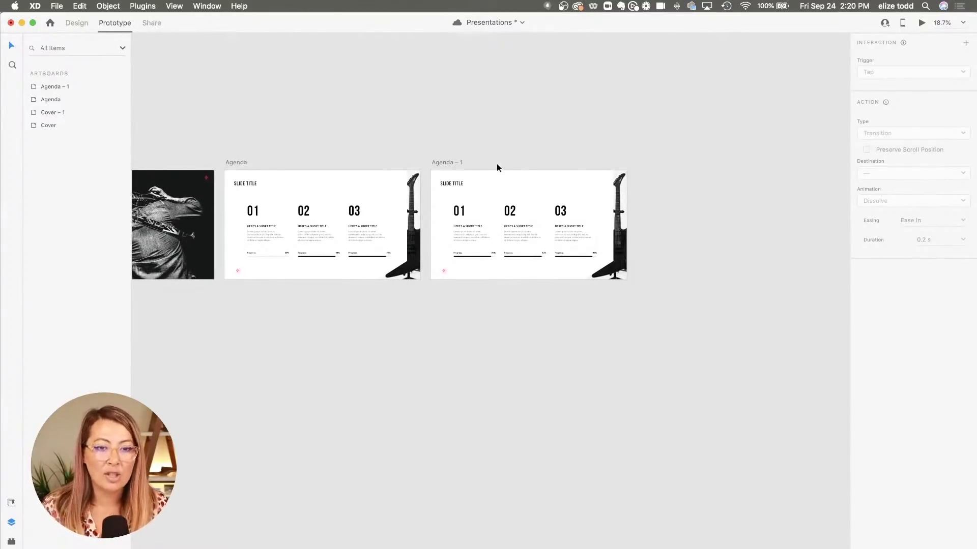
left_click(11, 542)
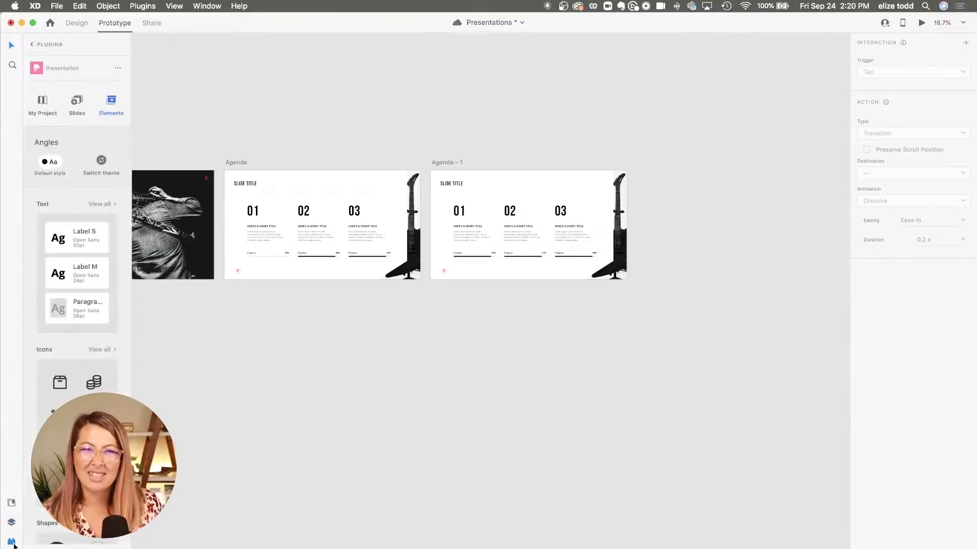
scroll(76, 306, "down", 10)
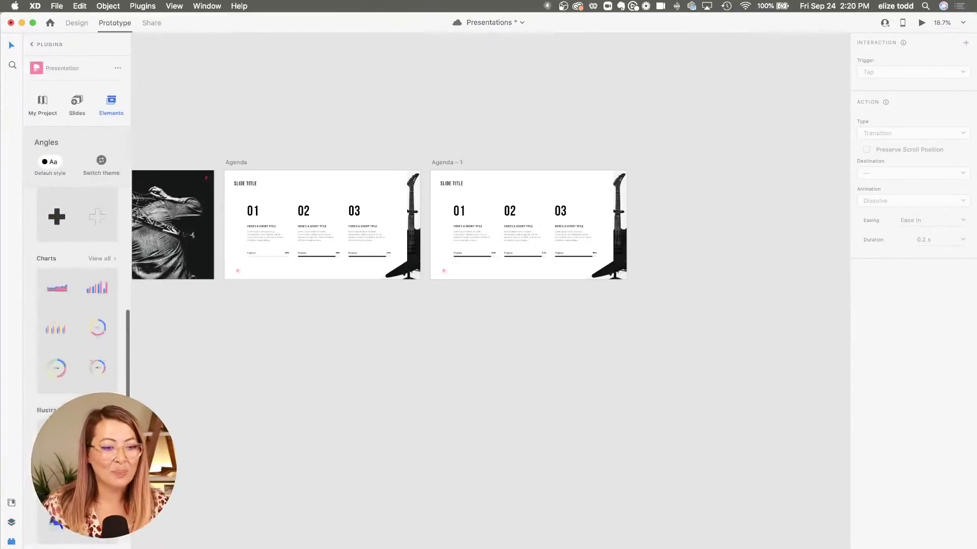
scroll(76, 305, "up", 5)
scroll(87, 358, "up", 5)
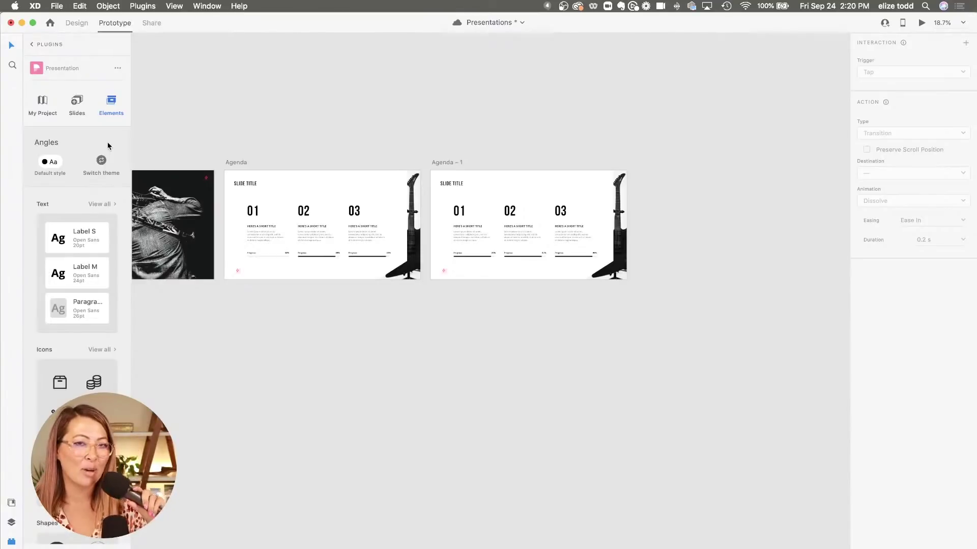
key("super+s")
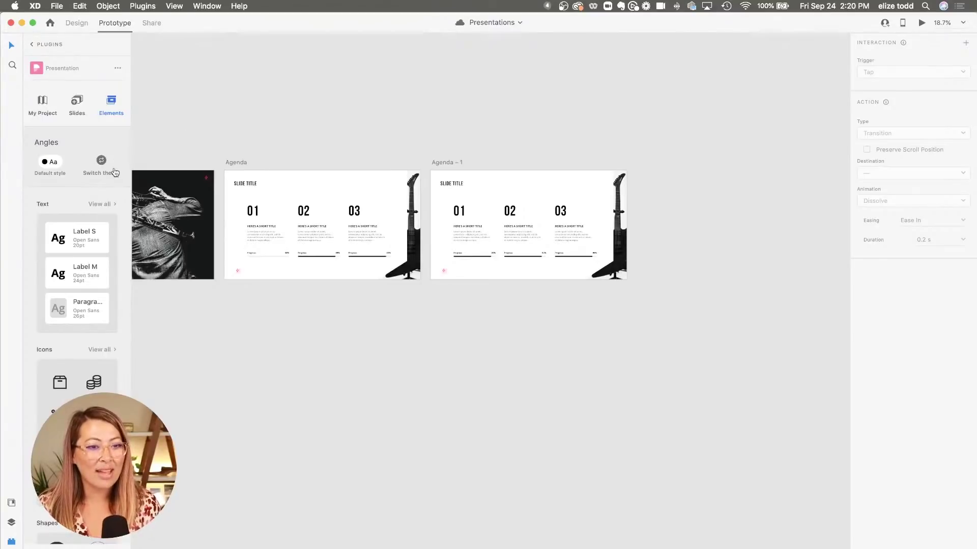
scroll(82, 292, "down", 5)
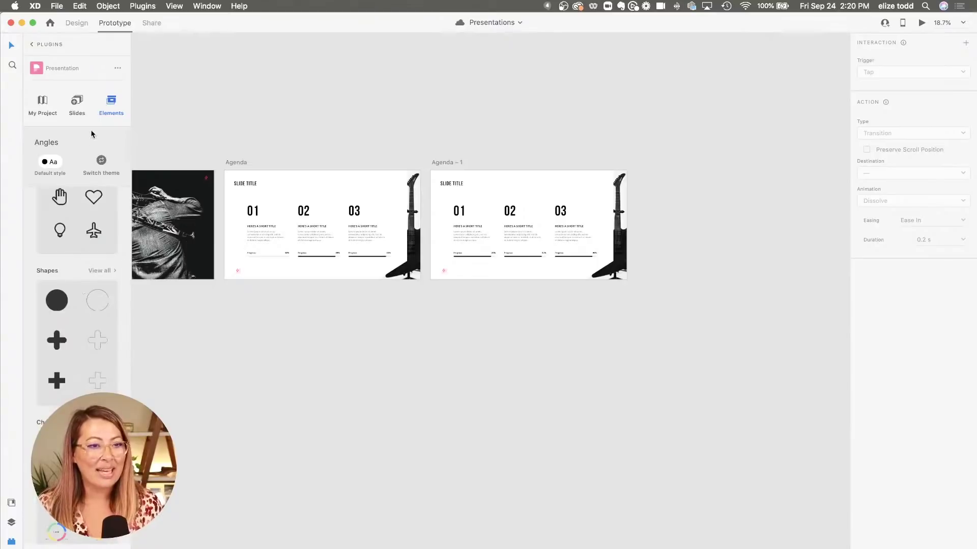
- Add the Team slide from the Presentation plugin's Angles slides after the Agenda – 1 artboard
left_click(76, 119)
scroll(79, 283, "down", 4)
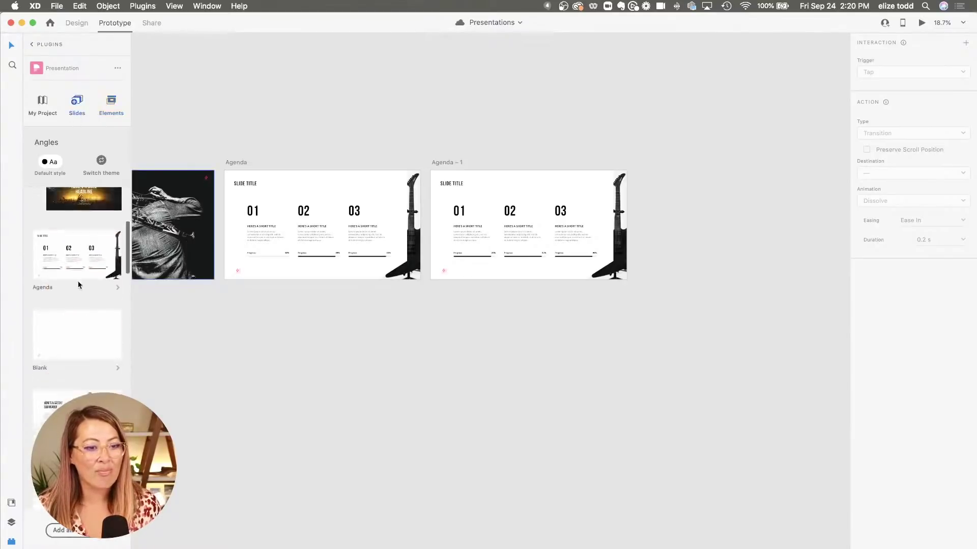
scroll(79, 285, "down", 4)
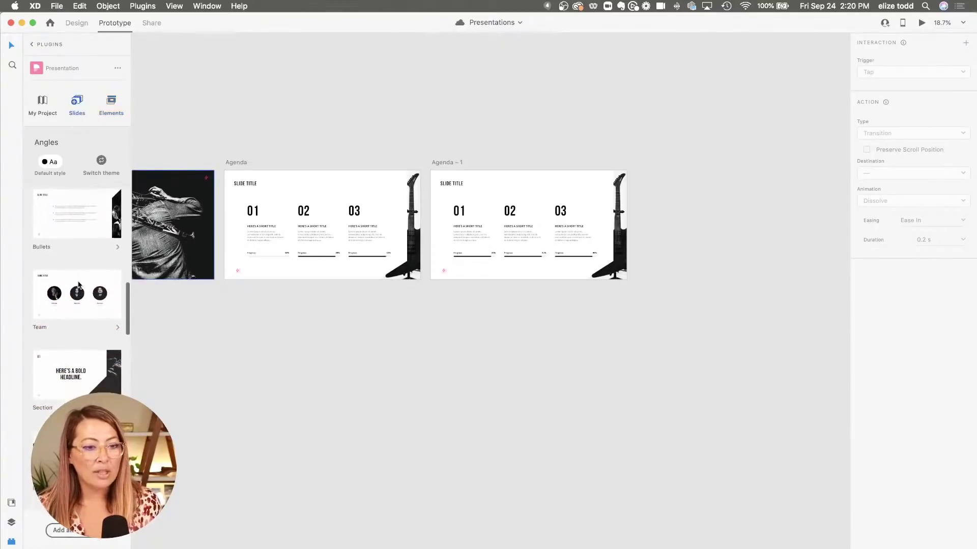
left_click(73, 302)
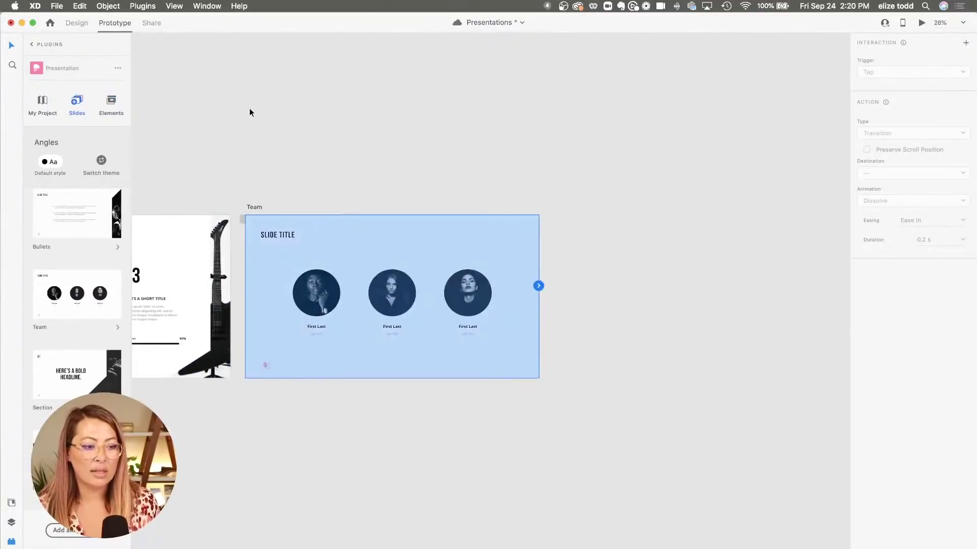
- Turn the third team member's photo, name and job title into one component and add a Hover State to it
left_click(77, 23)
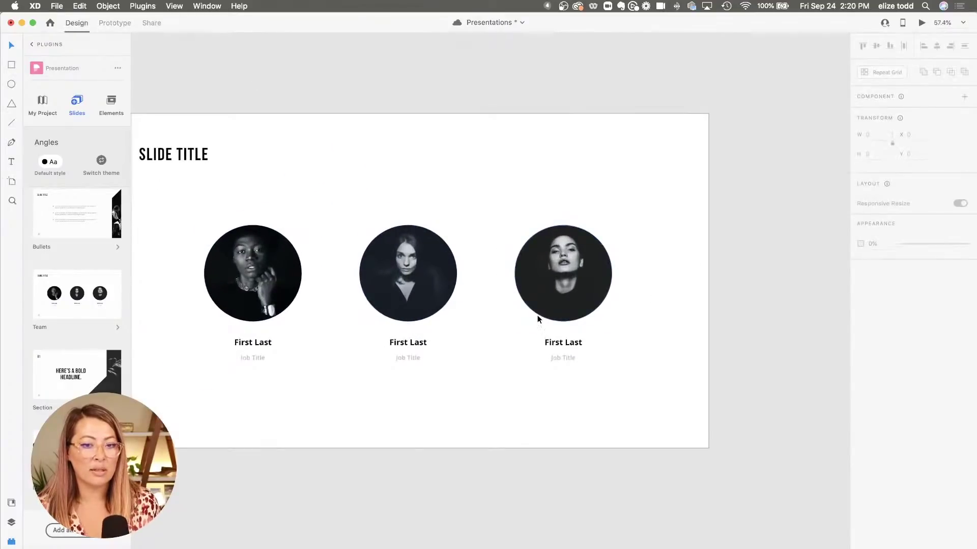
left_click_drag(624, 377, 511, 227)
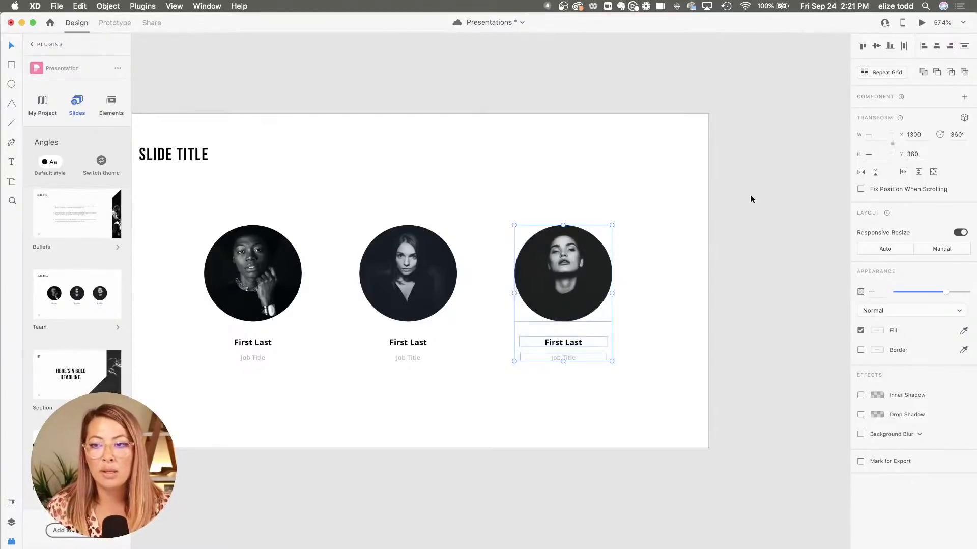
left_click(965, 97)
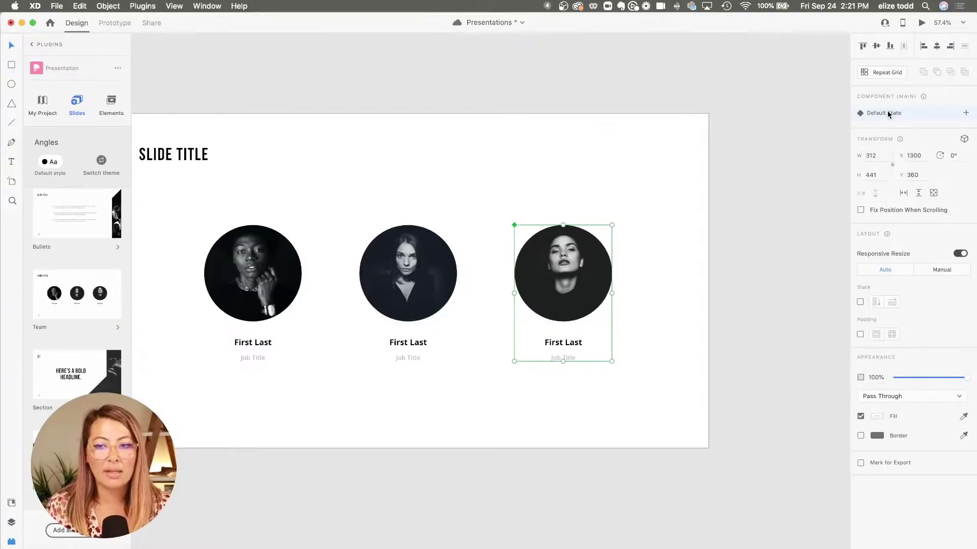
left_click(967, 113)
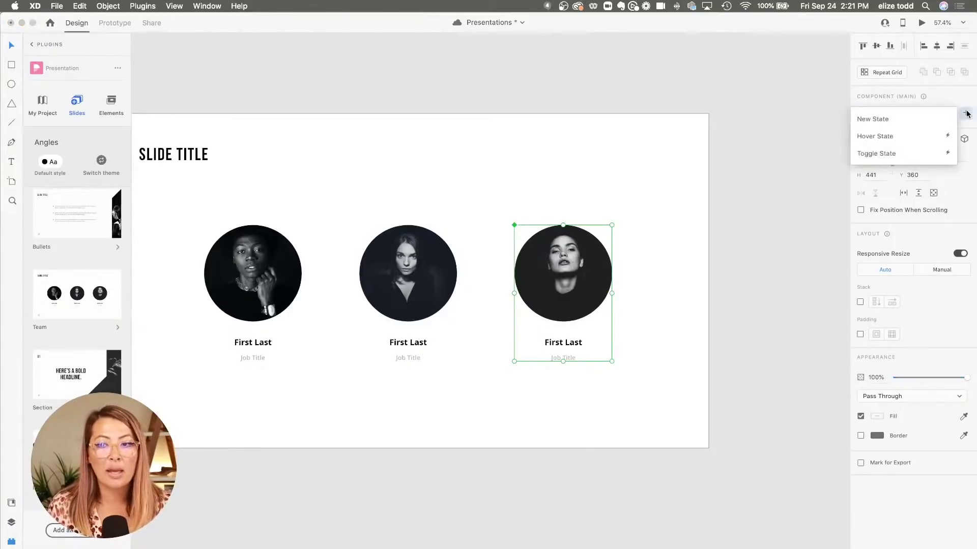
left_click(909, 136)
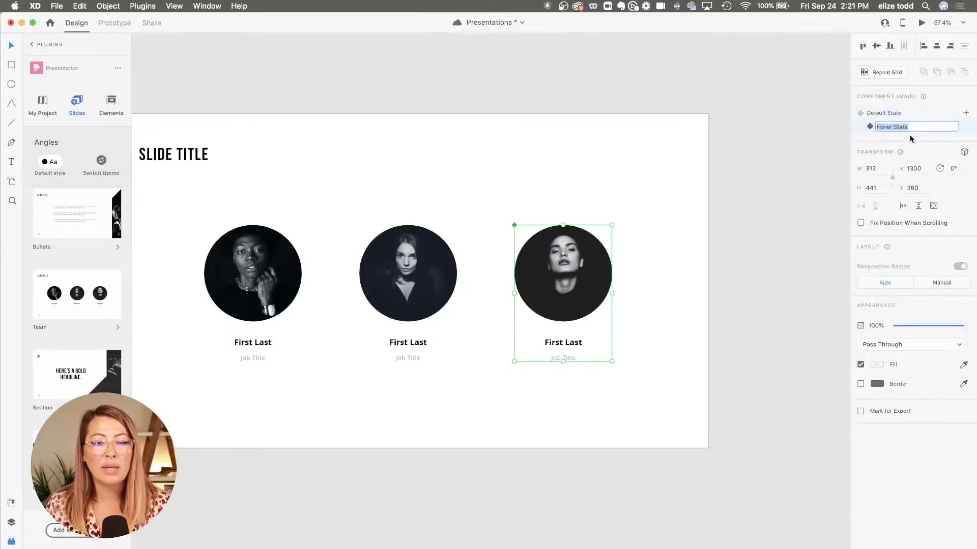
left_click(877, 136)
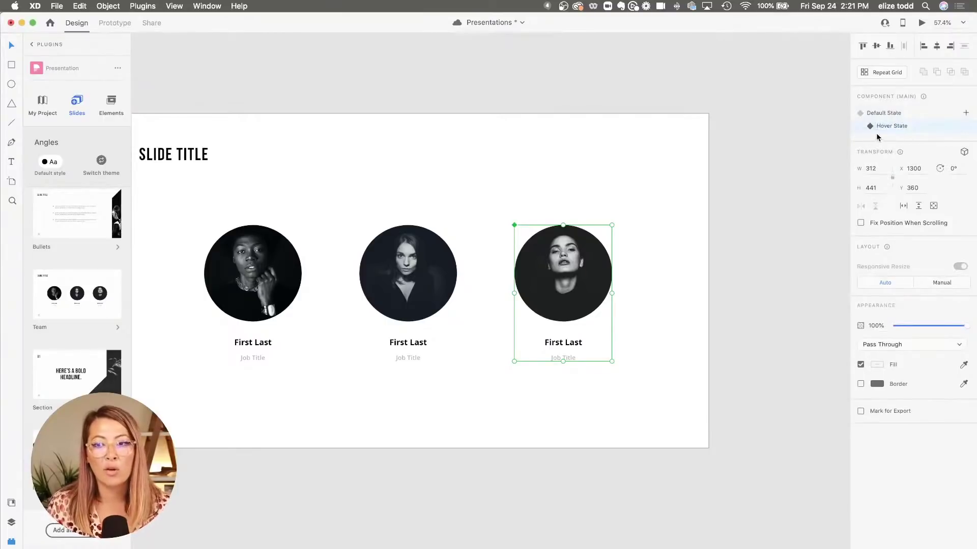
- In the component's Hover State, enlarge the photo to about 394 × 394 and centre it above the name
left_click(889, 113)
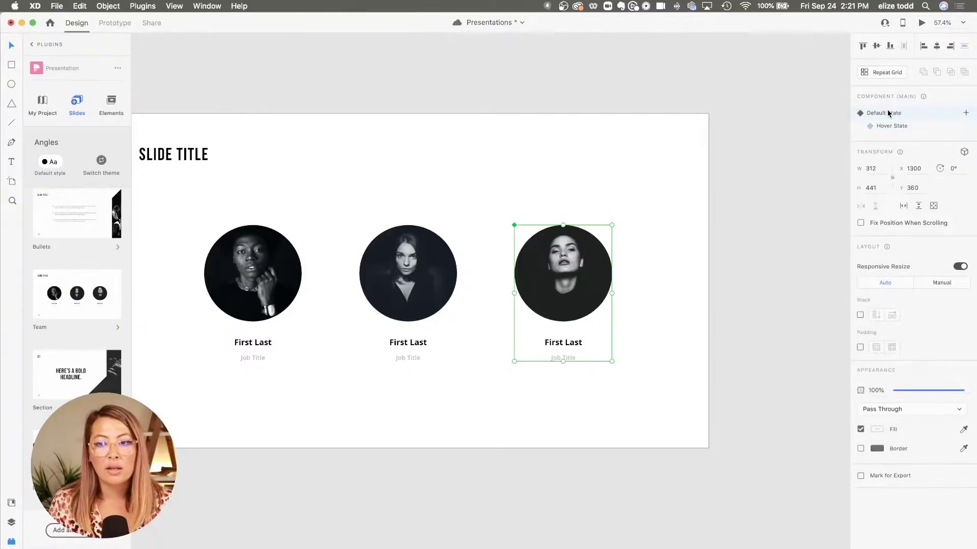
left_click(897, 126)
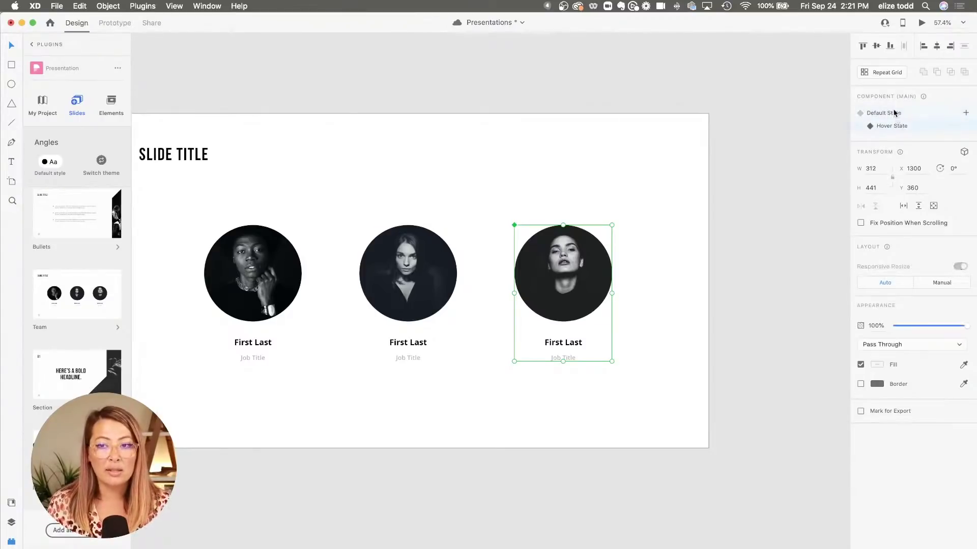
left_click(894, 113)
left_click(895, 127)
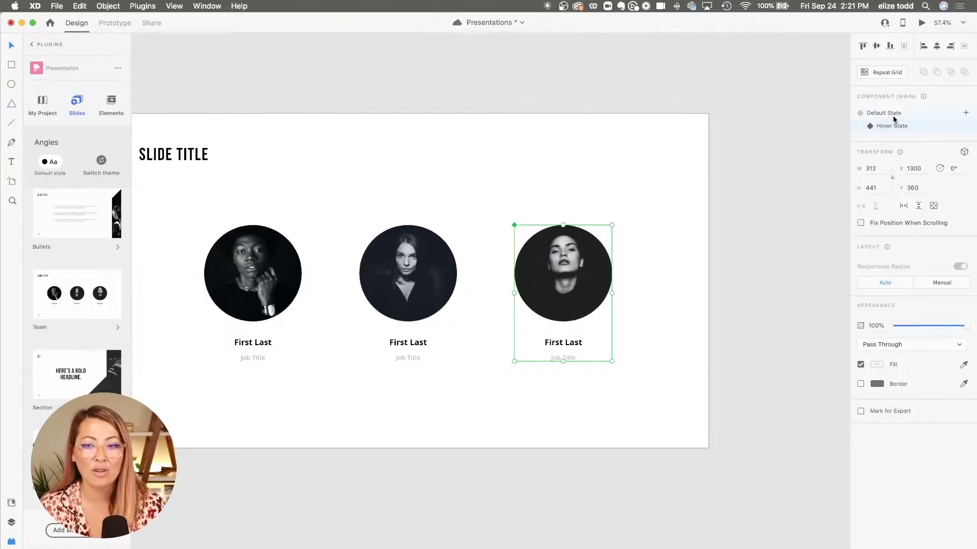
scroll(569, 257, "up", 5)
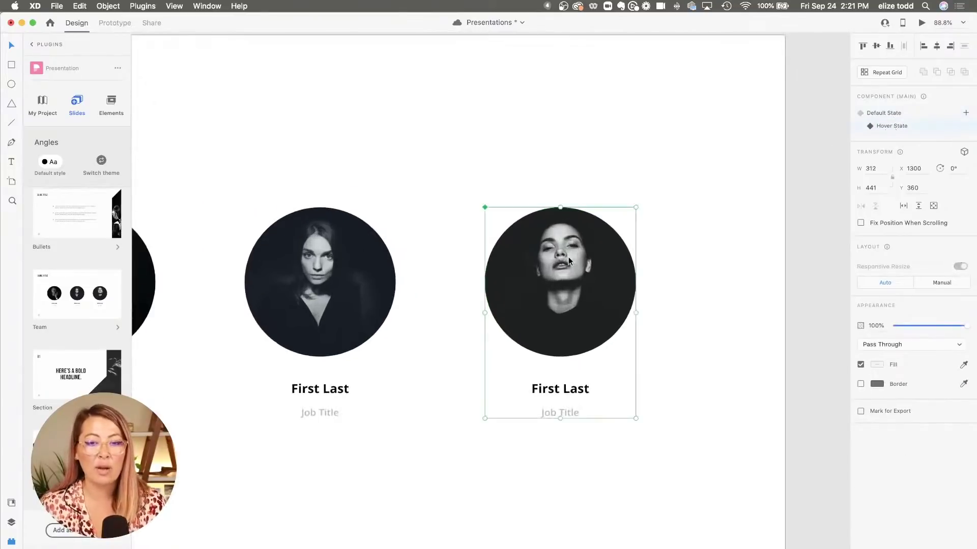
double_click(569, 257)
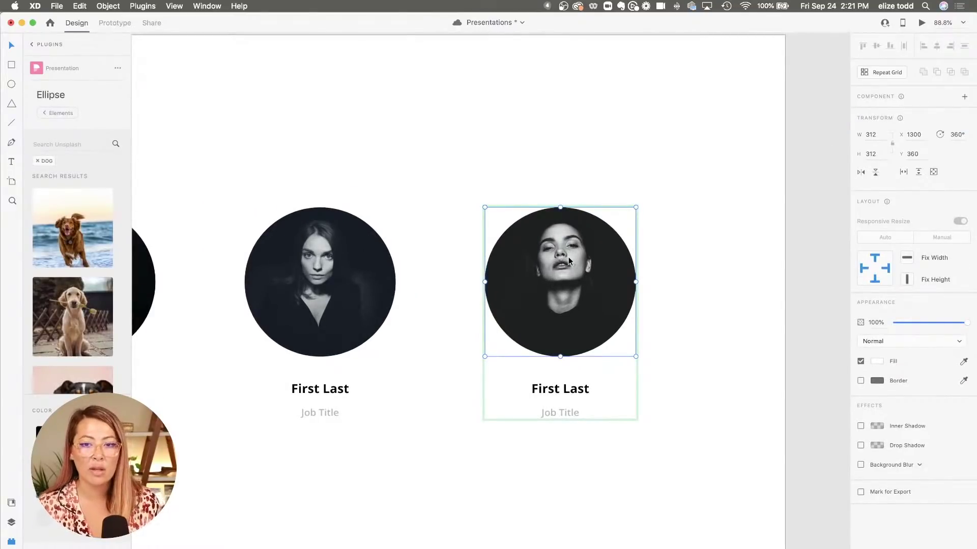
left_click_drag(636, 208, 759, 168)
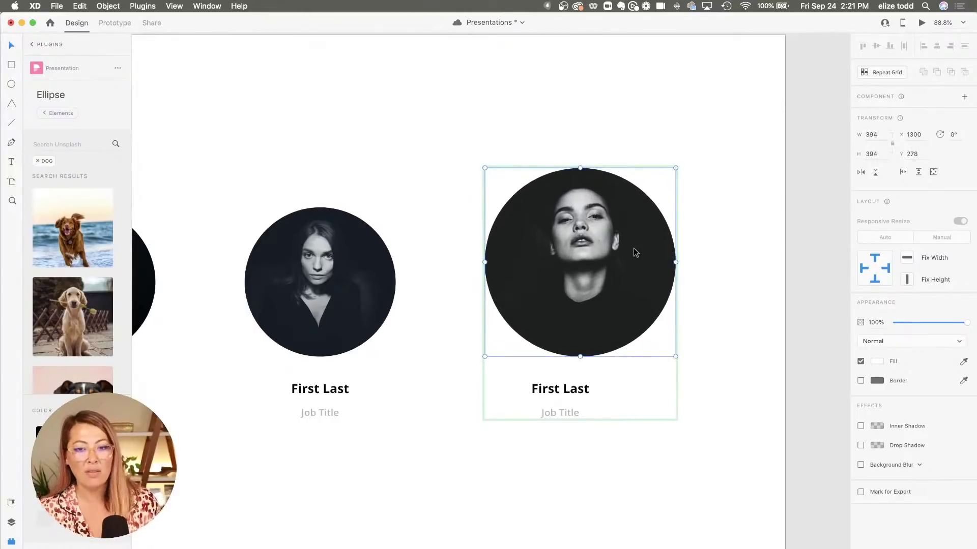
left_click_drag(611, 260, 592, 261)
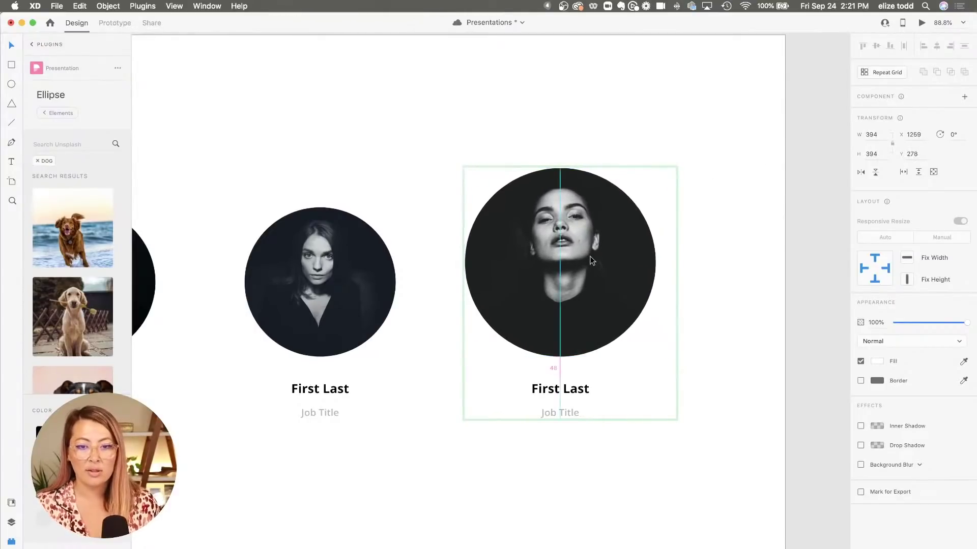
- Replace the First Last placeholder in the Hover State with the team member's first name
double_click(555, 390)
type("JAn")
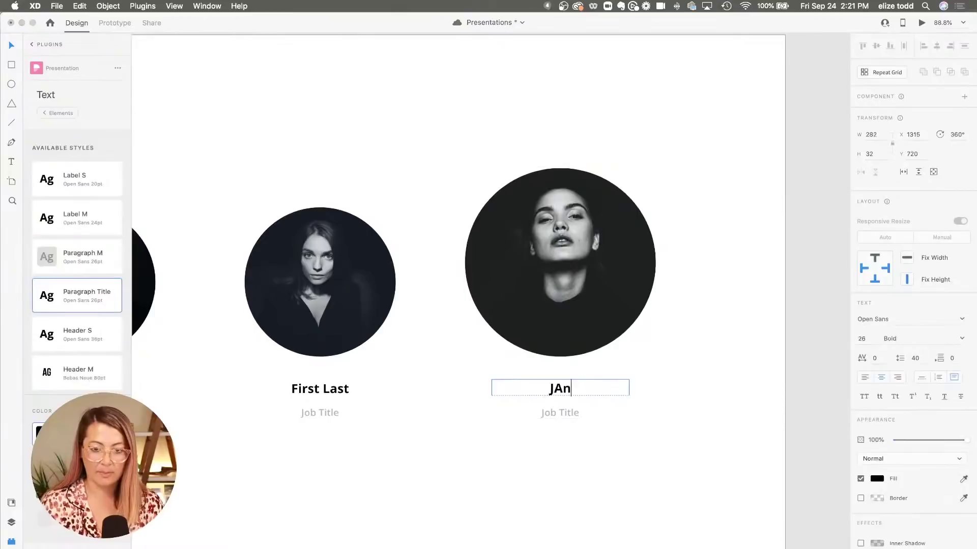
key("Escape")
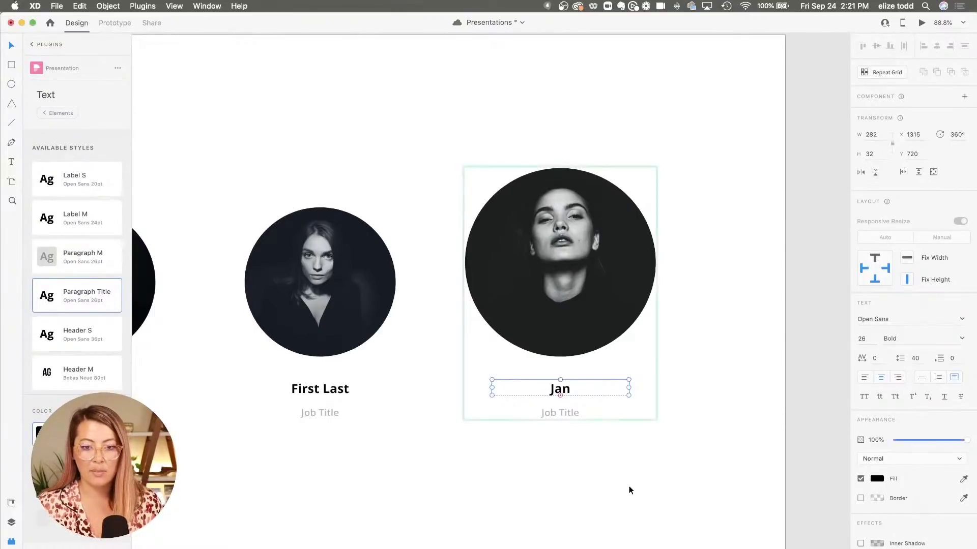
scroll(629, 487, "down", 5)
scroll(584, 404, "up", 6)
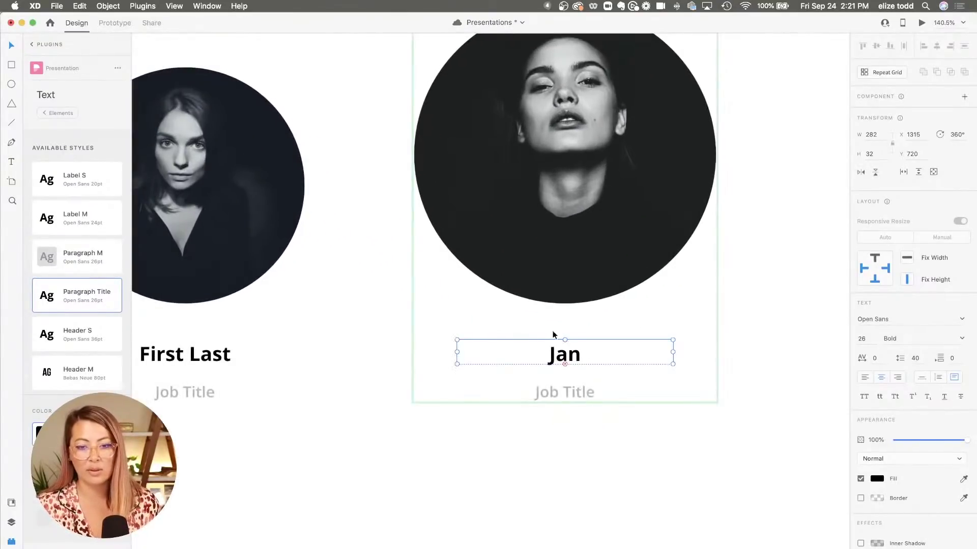
key("Escape")
scroll(550, 334, "down", 4)
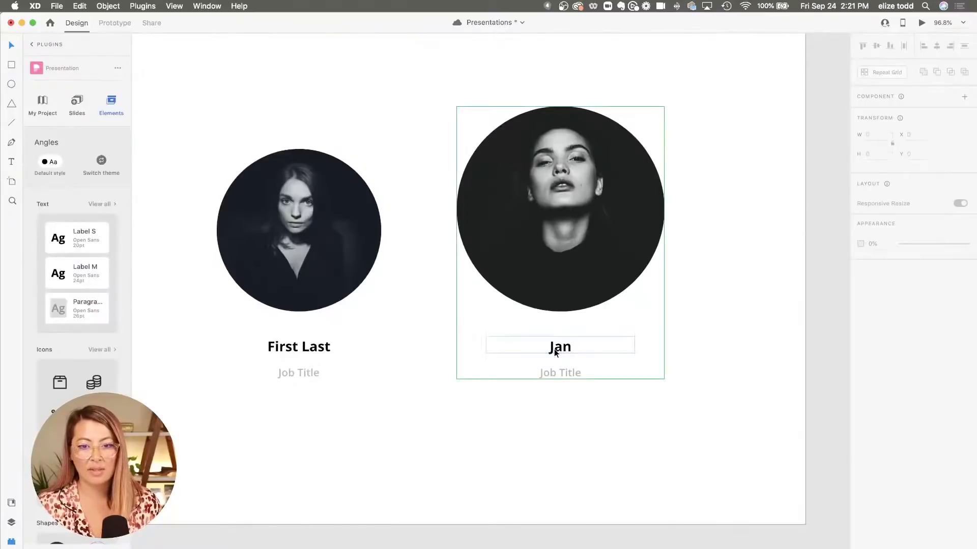
scroll(559, 346, "down", 1)
- Replace the Hover State's portrait with the Unsplash photo of the brown dog running on the beach
left_click(565, 329)
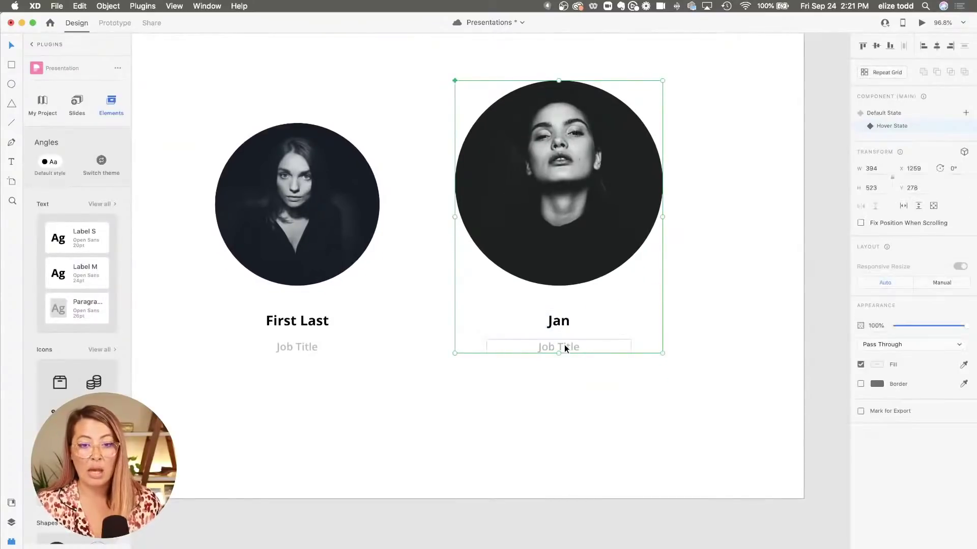
double_click(564, 348)
left_click(564, 222)
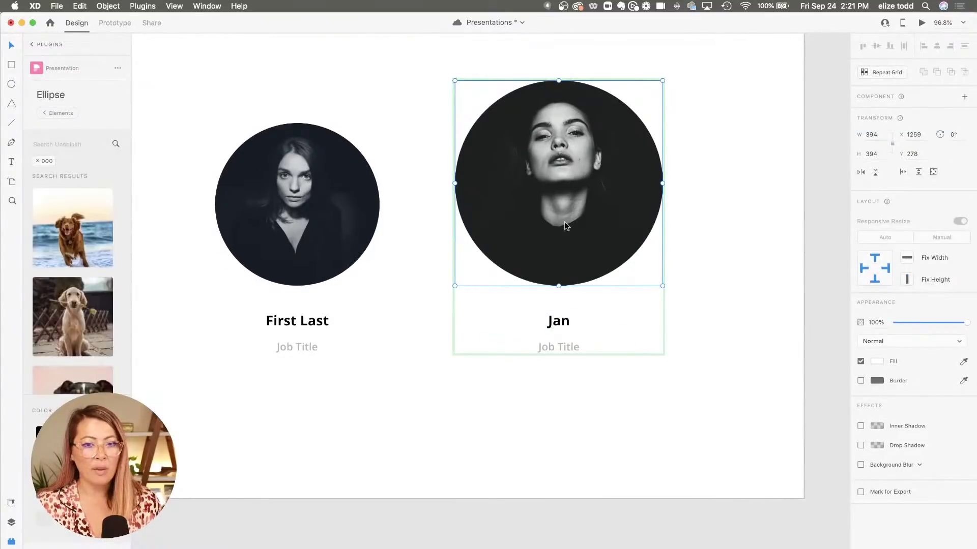
scroll(78, 172, "down", 5)
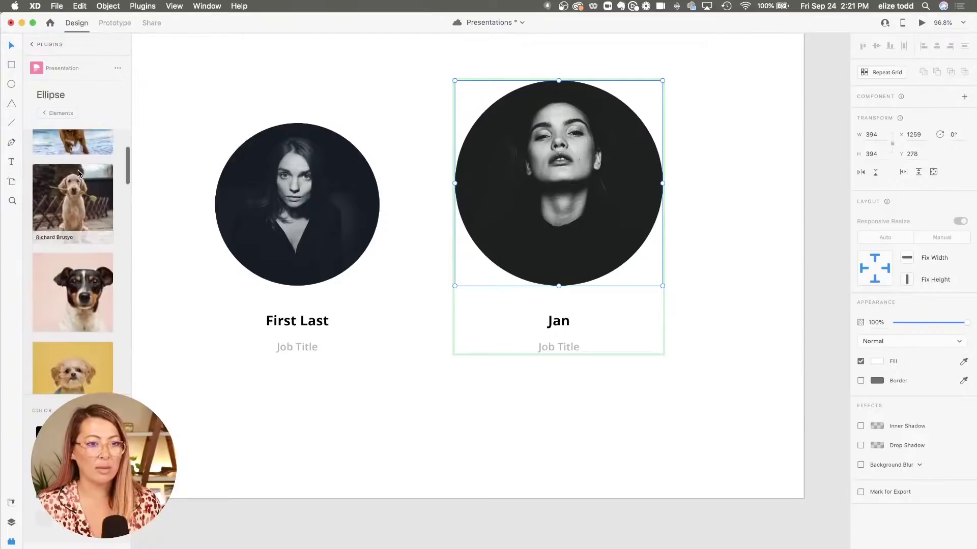
left_click(73, 145)
- Duplicate the Hover State's Job Title text just below the original and change the copy to "Loves Dogs!"
left_click(550, 345)
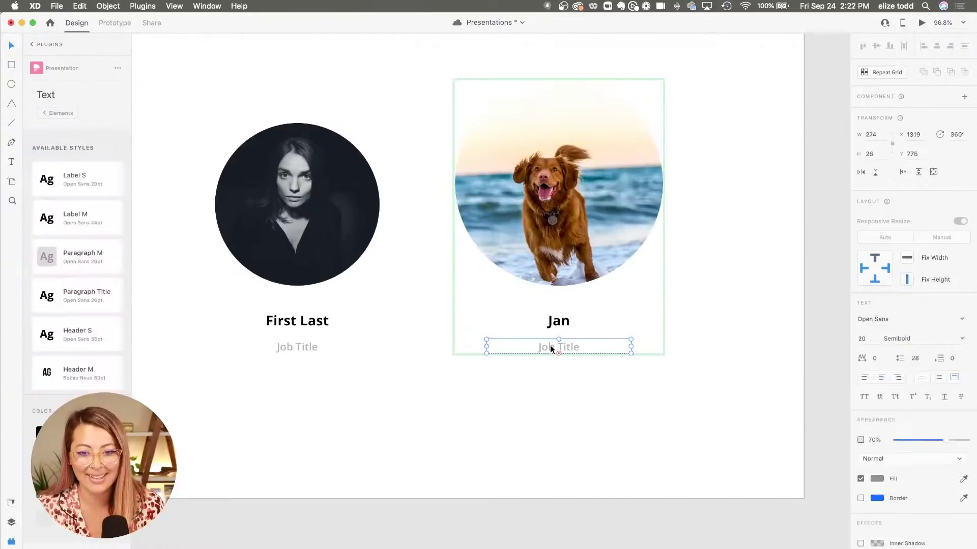
left_click_drag(551, 345, 549, 377)
double_click(548, 374)
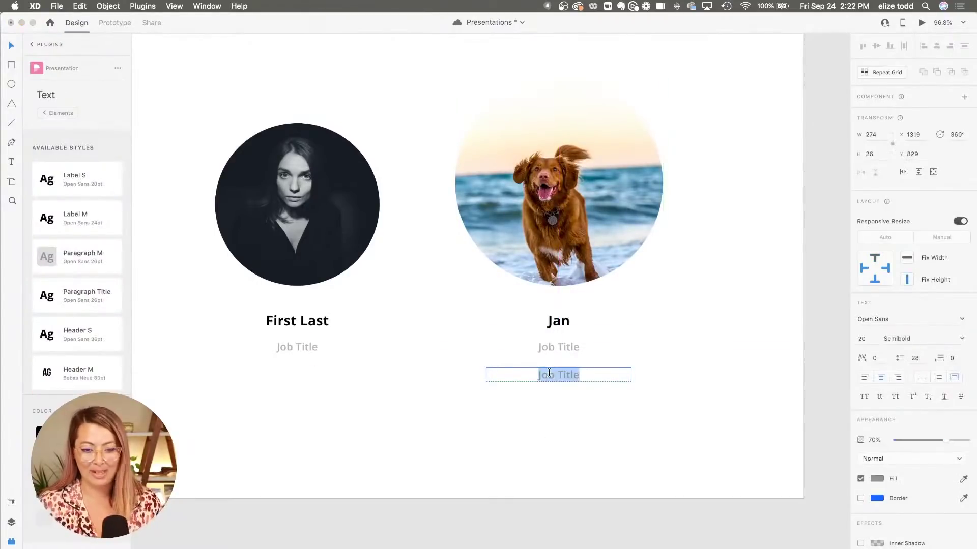
type("Loves Dogs!")
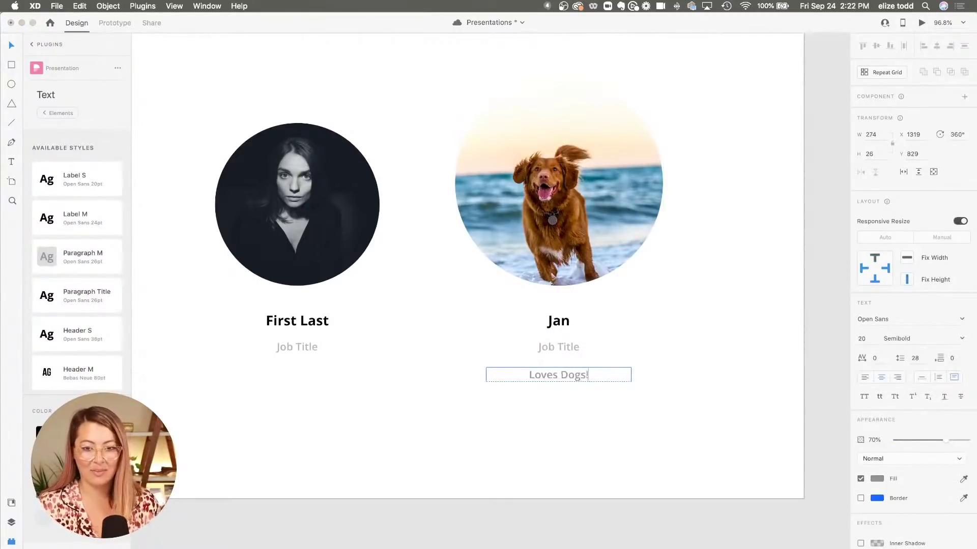
key("Escape")
left_click_drag(547, 370, 548, 368)
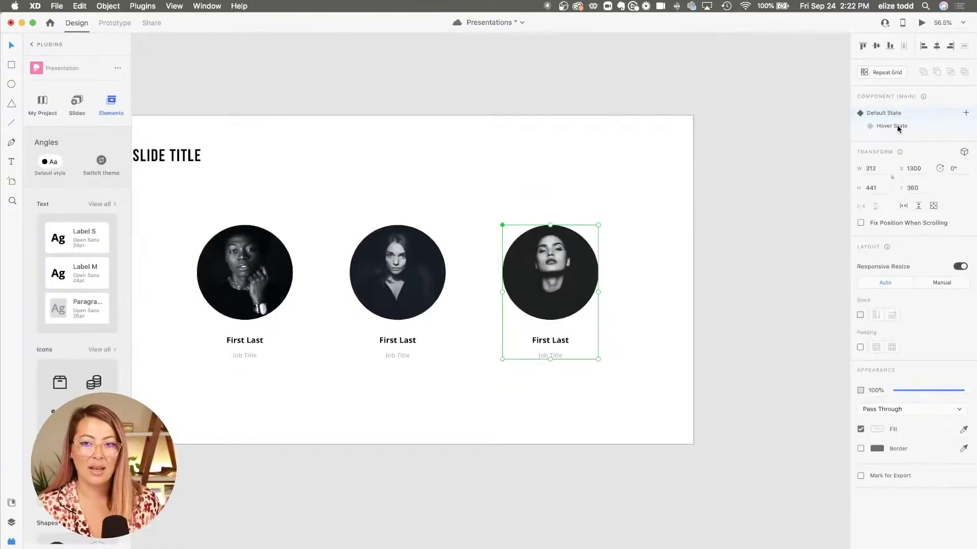
- Compare the component's two states, leave it in the Default State and preview the hover effect on the Team slide
left_click(898, 127)
left_click(897, 111)
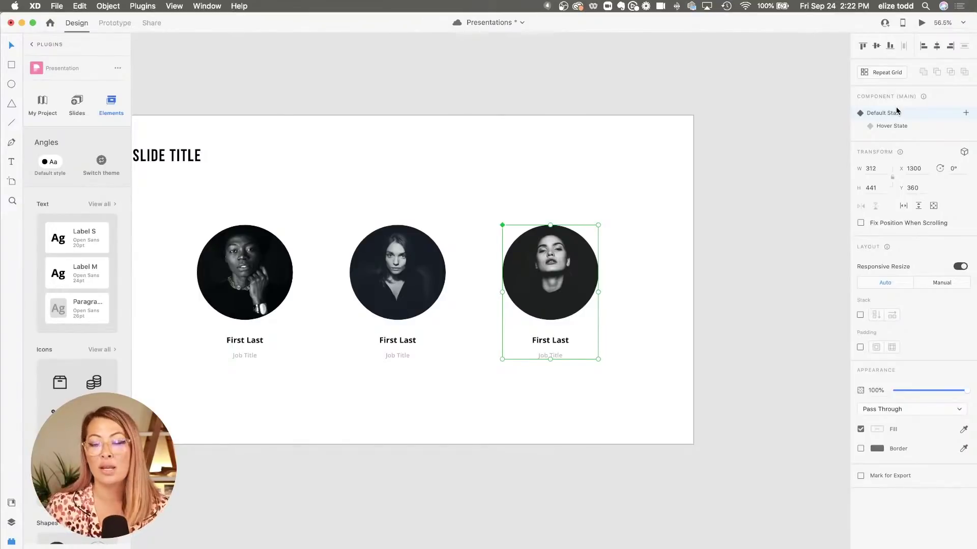
left_click(921, 23)
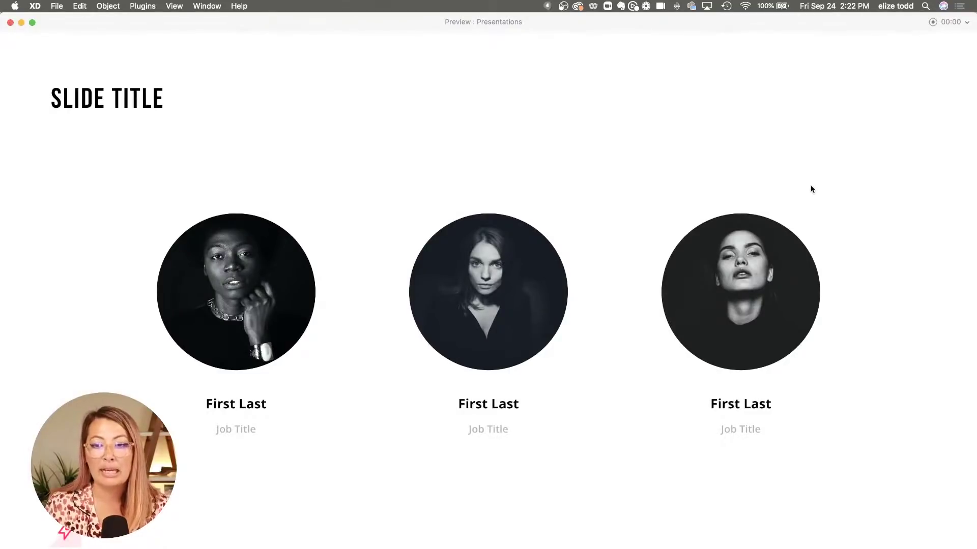
mouse_move(751, 279)
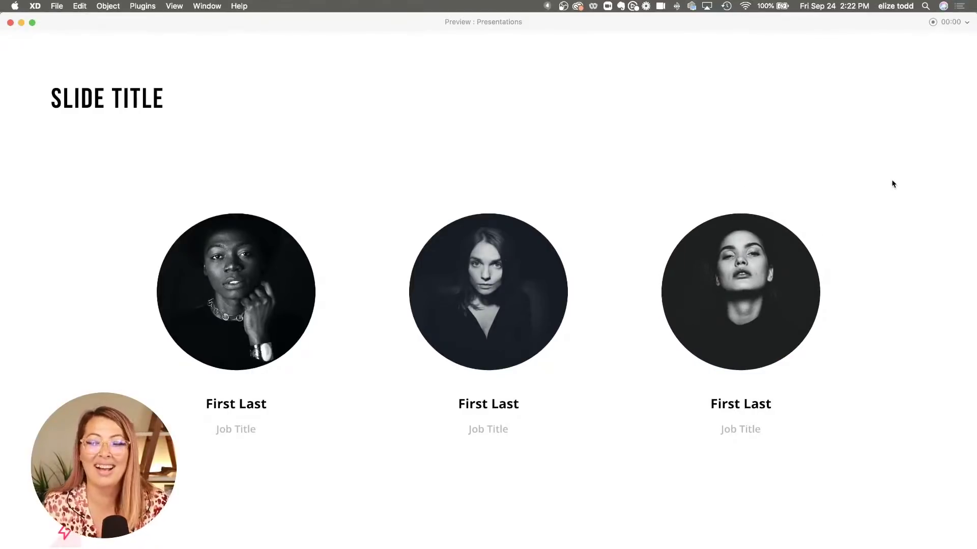
left_click(10, 22)
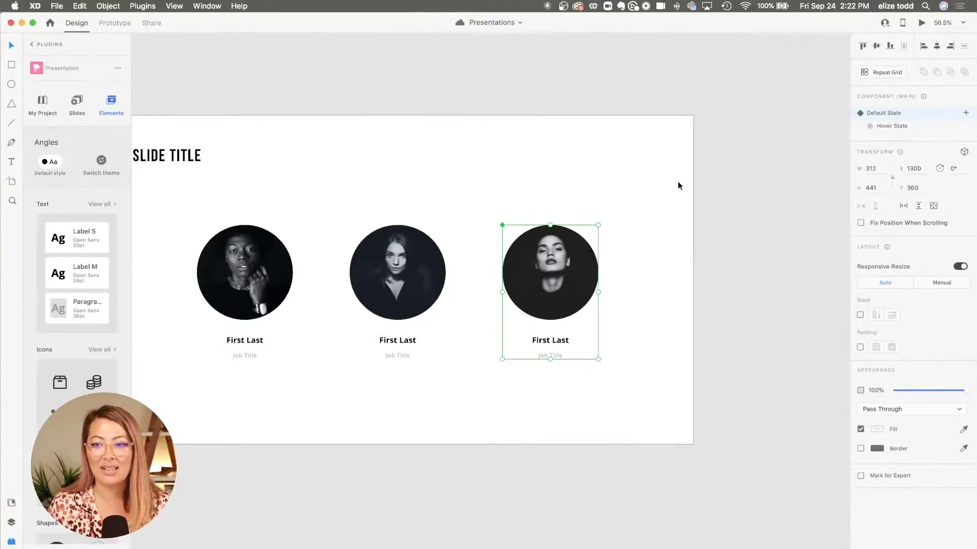
- Set the rotation of the third team member's photo to 0° in the Default State
double_click(554, 272)
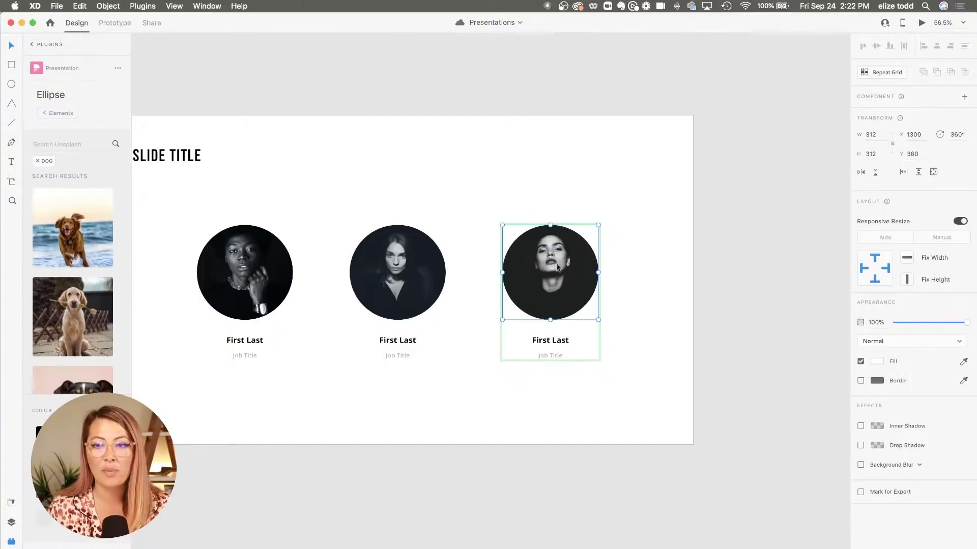
left_click(957, 134)
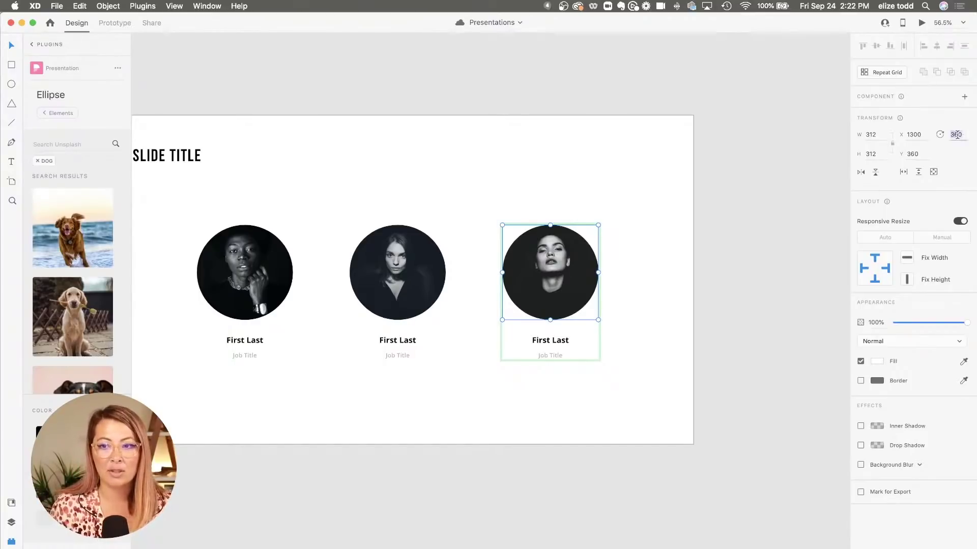
type("0")
key("Return")
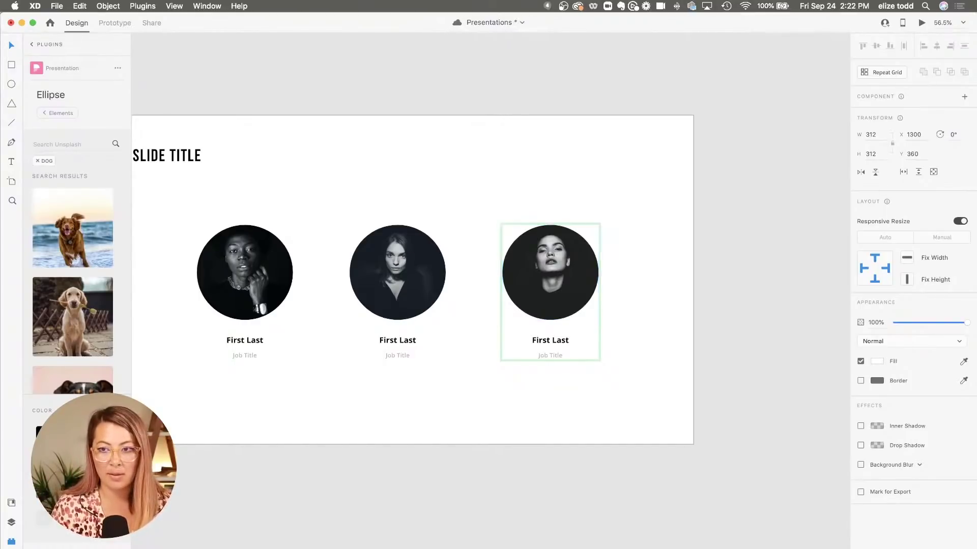
- Check the component's Hover State, return it to the Default State and preview the third member's hover effect again
left_click(541, 245)
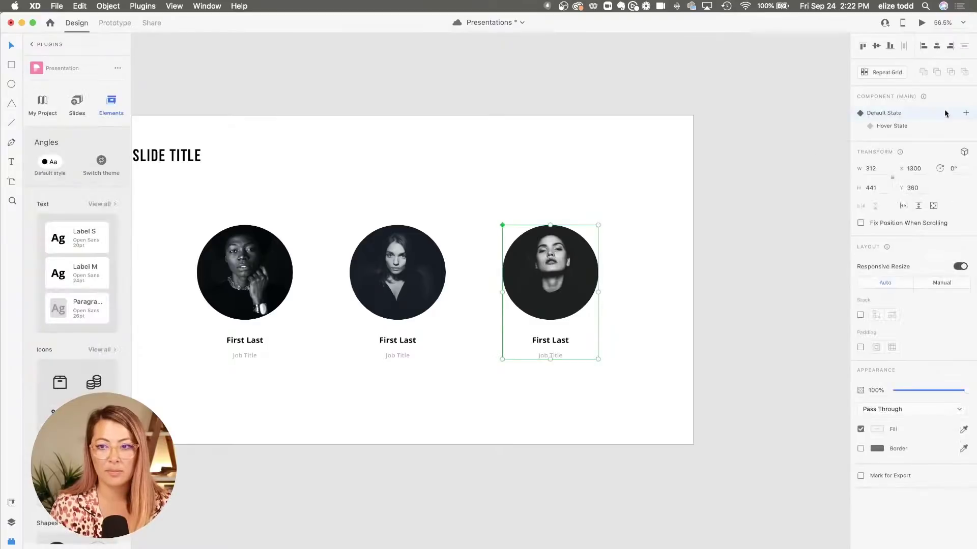
left_click(893, 126)
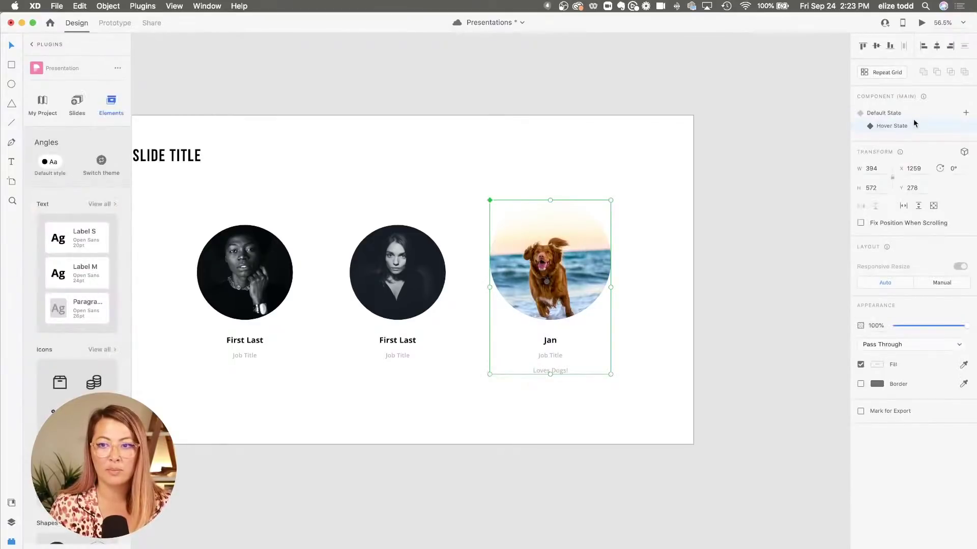
left_click(908, 113)
left_click(920, 24)
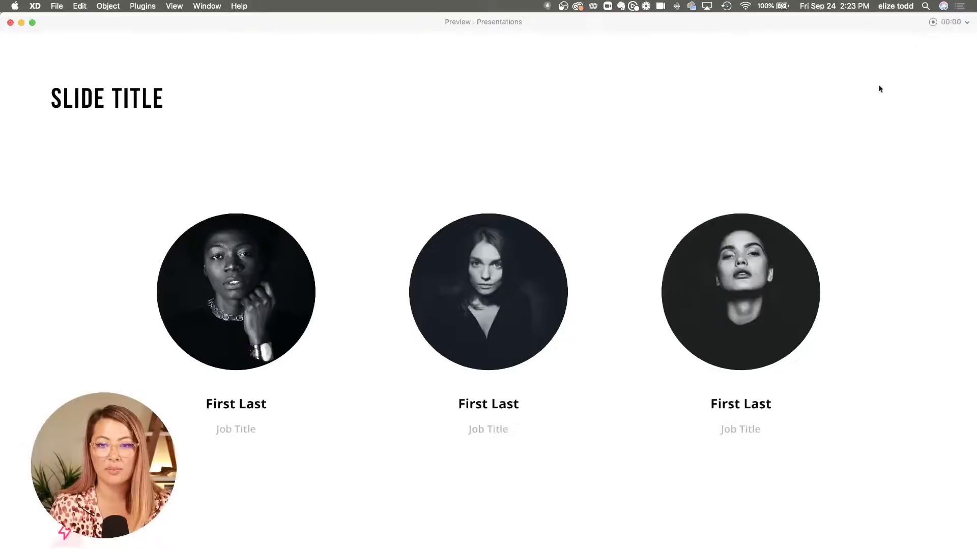
mouse_move(786, 284)
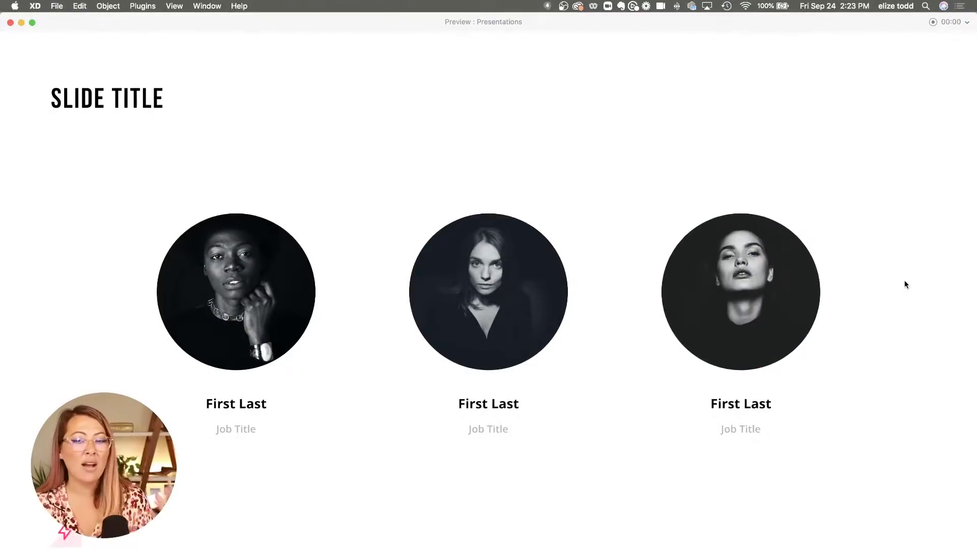
- Review the team members' hover effects in the preview, close it and clear the selection on the Team slide
mouse_move(753, 284)
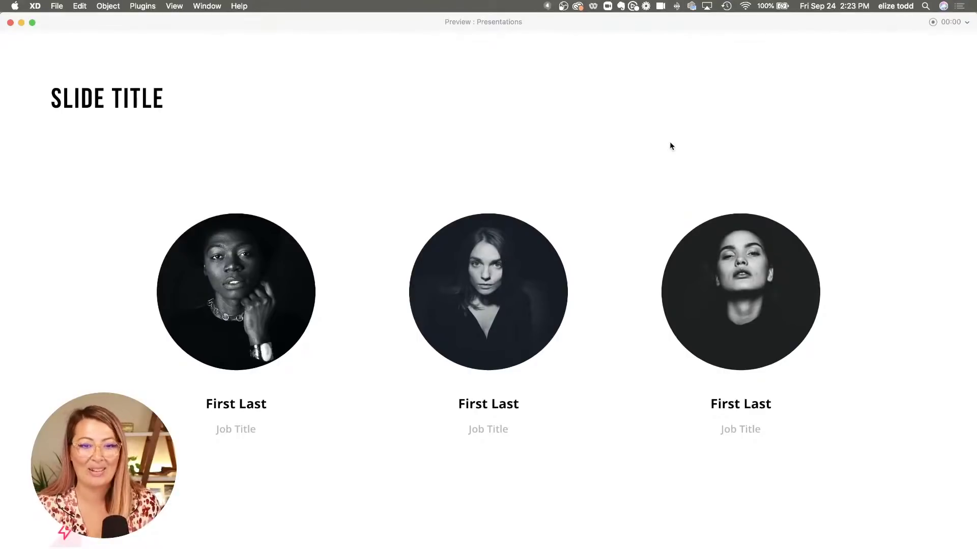
mouse_move(700, 242)
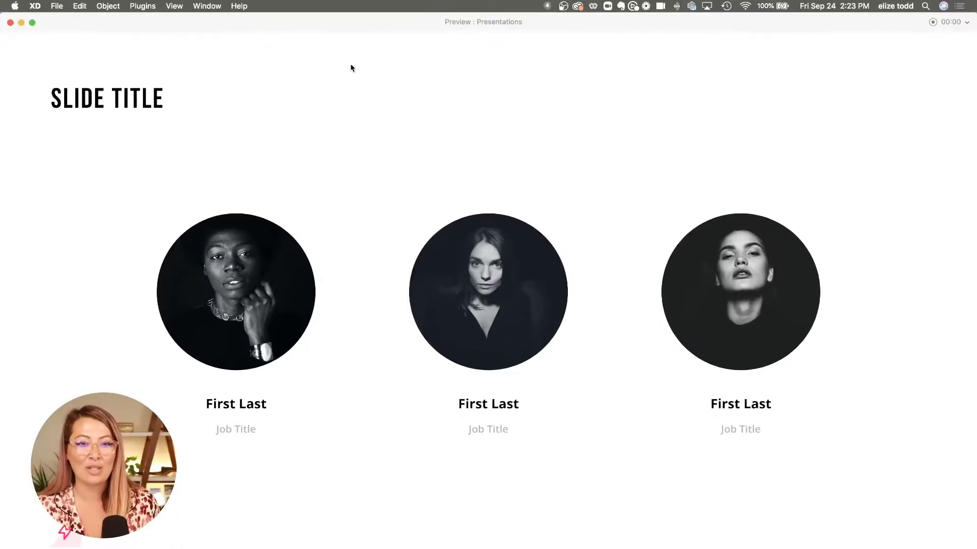
left_click(10, 22)
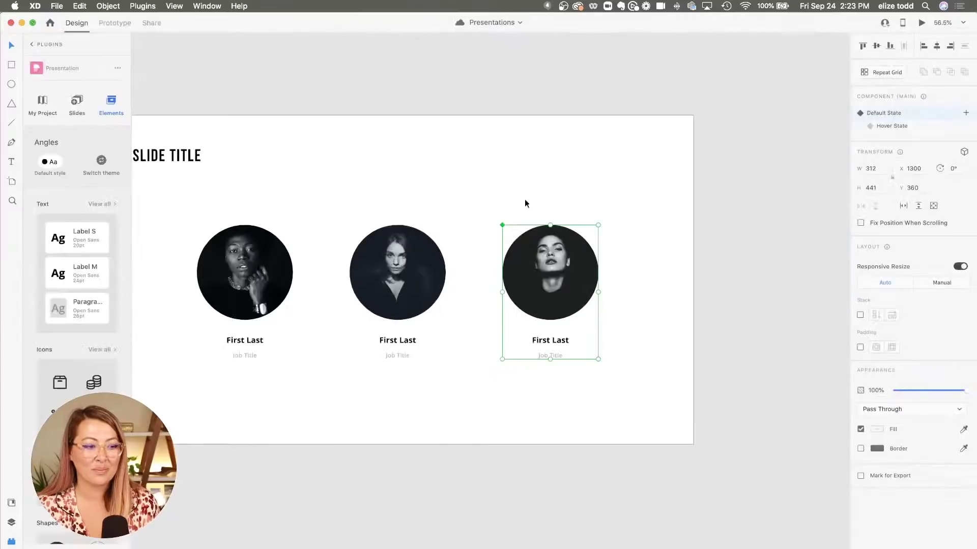
left_click(649, 254)
scroll(649, 254, "down", 3)
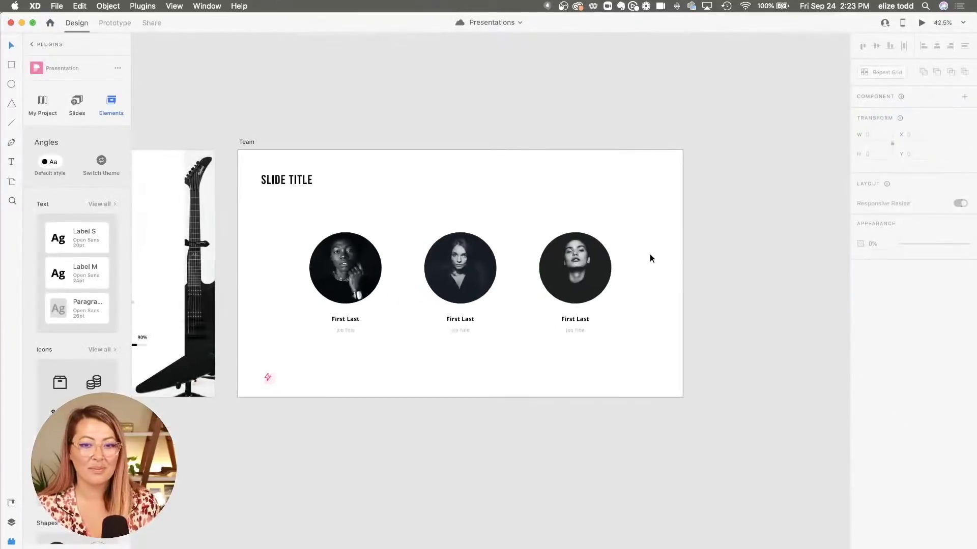
- Add the Mobile, Tablet and PC versions of the Paragraph & Device slide from the Angles theme
left_click(75, 112)
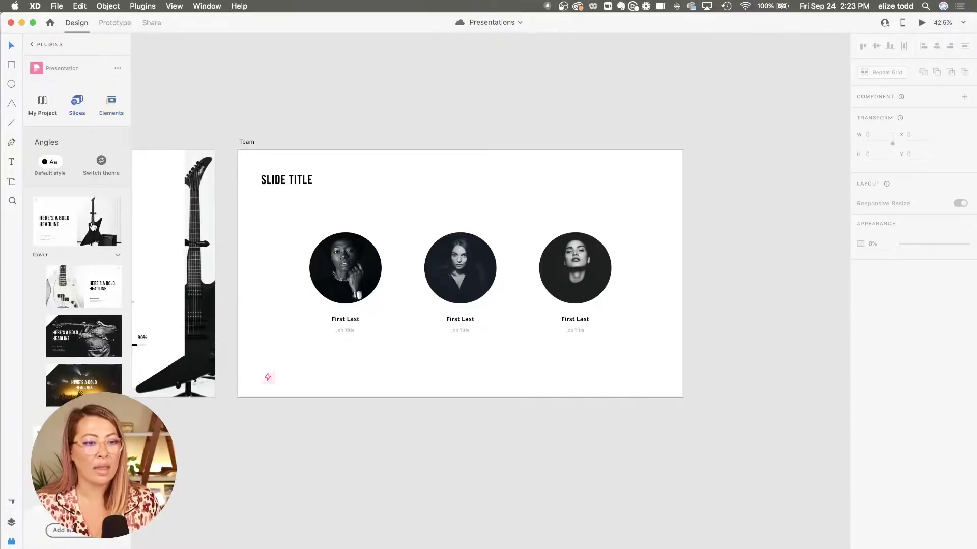
scroll(72, 302, "down", 3)
scroll(72, 301, "down", 10)
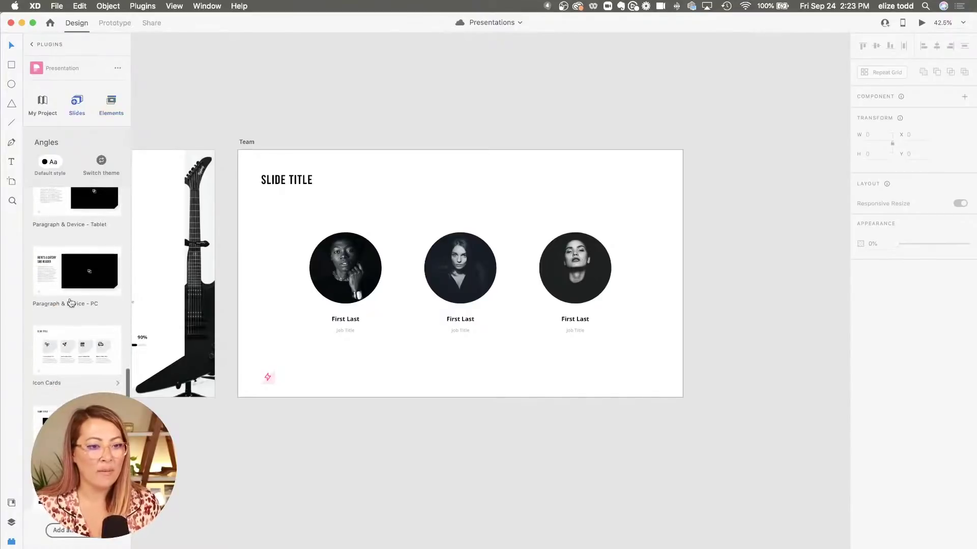
scroll(72, 295, "up", 5)
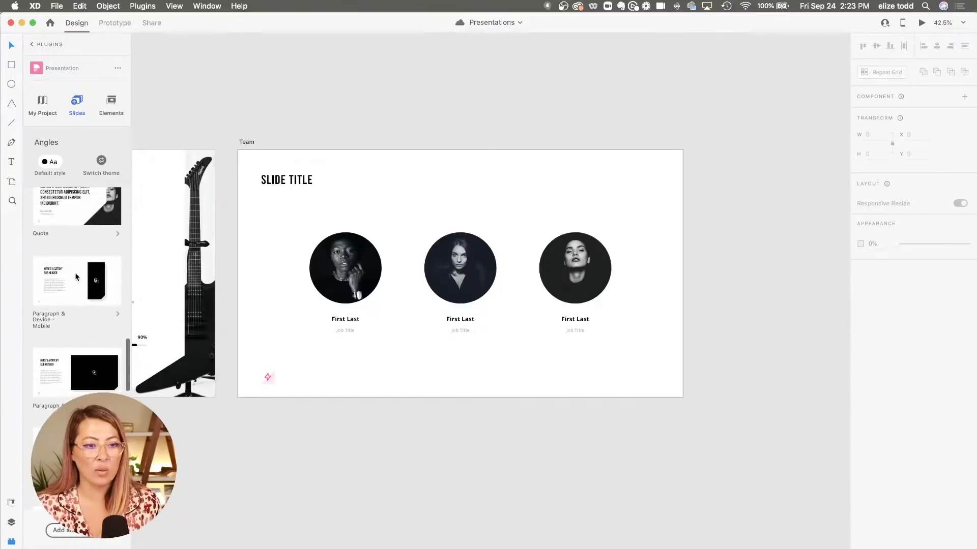
left_click(74, 275)
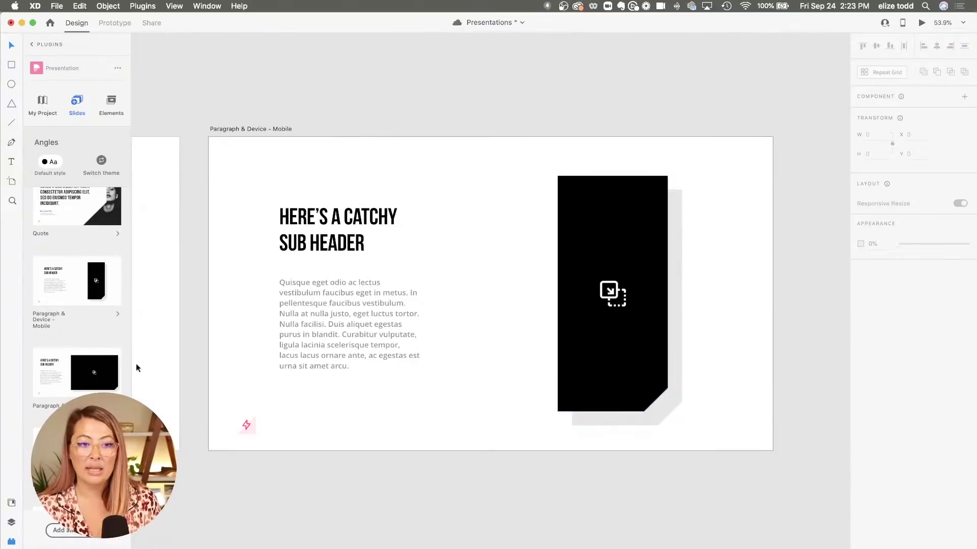
left_click(89, 388)
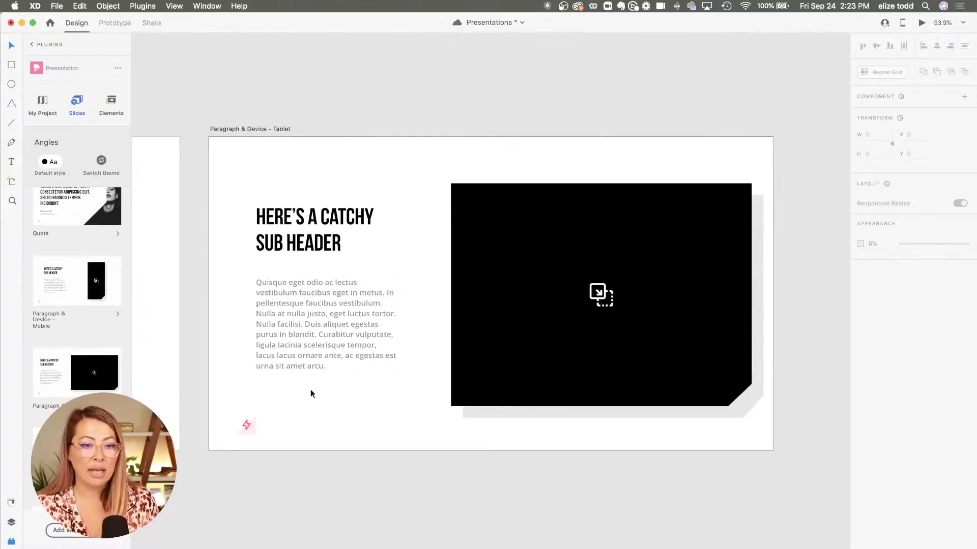
left_click(76, 458)
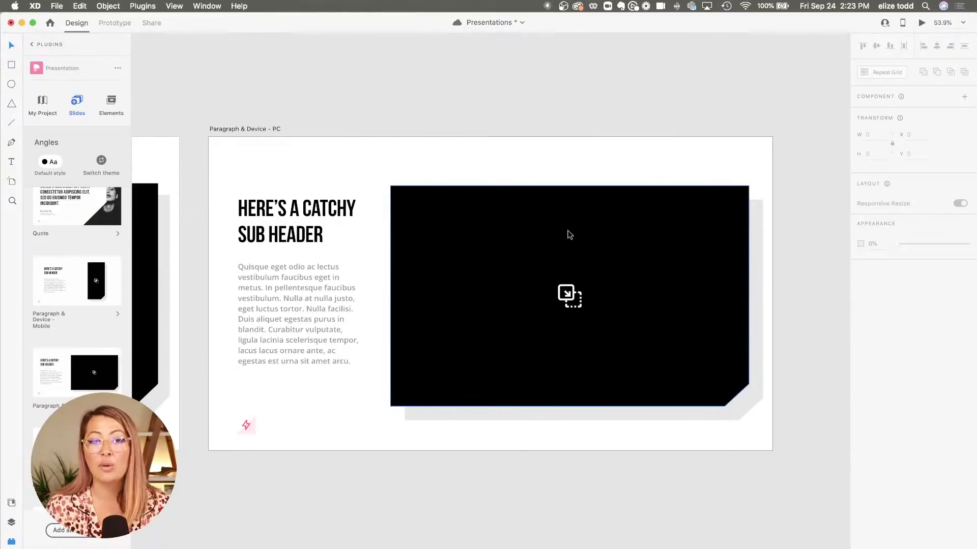
- Add the Persona slide from the Angles theme and look over its layout
scroll(48, 325, "down", 10)
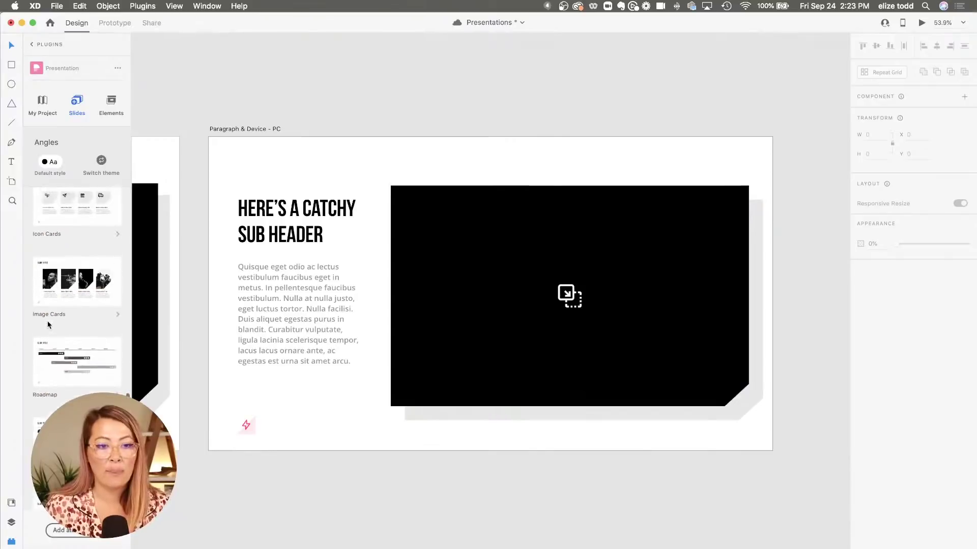
scroll(61, 315, "down", 5)
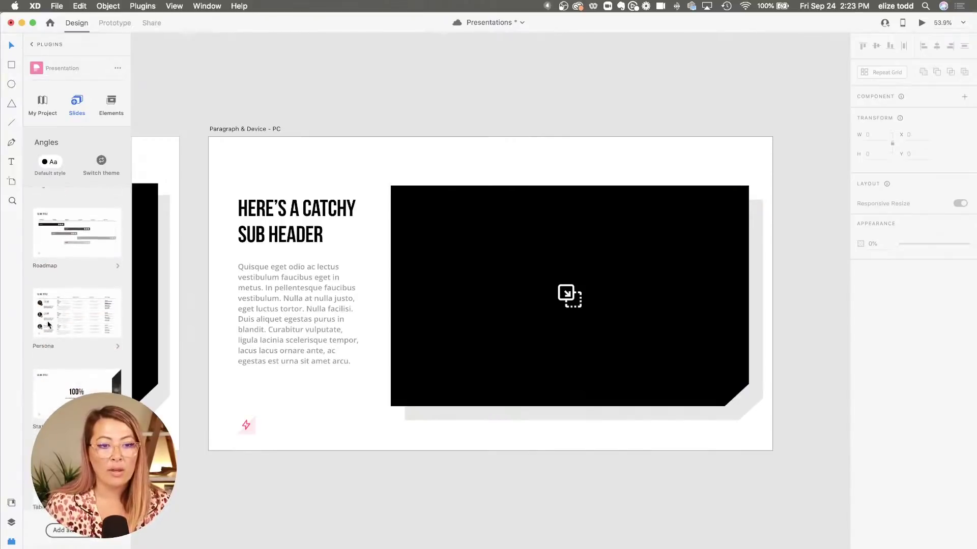
left_click(79, 304)
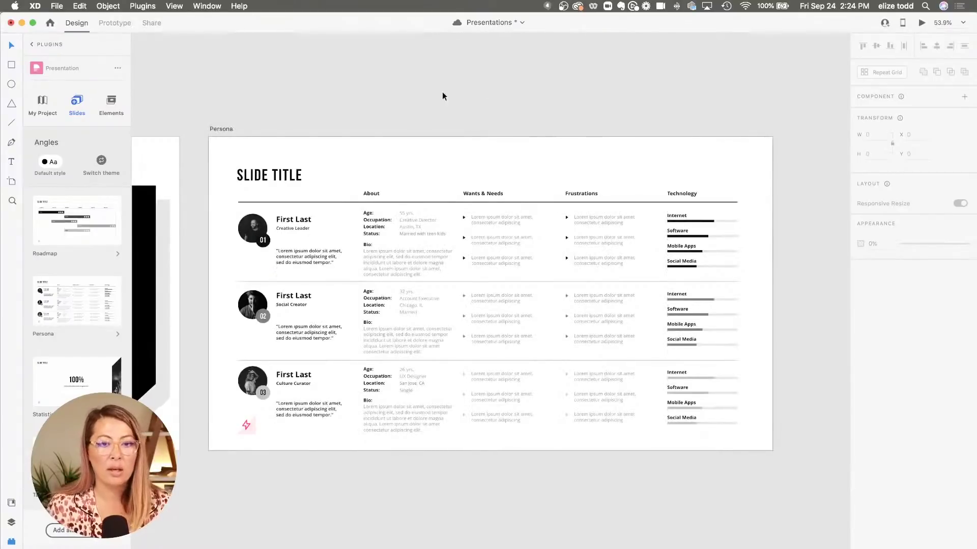
scroll(286, 172, "up", 2)
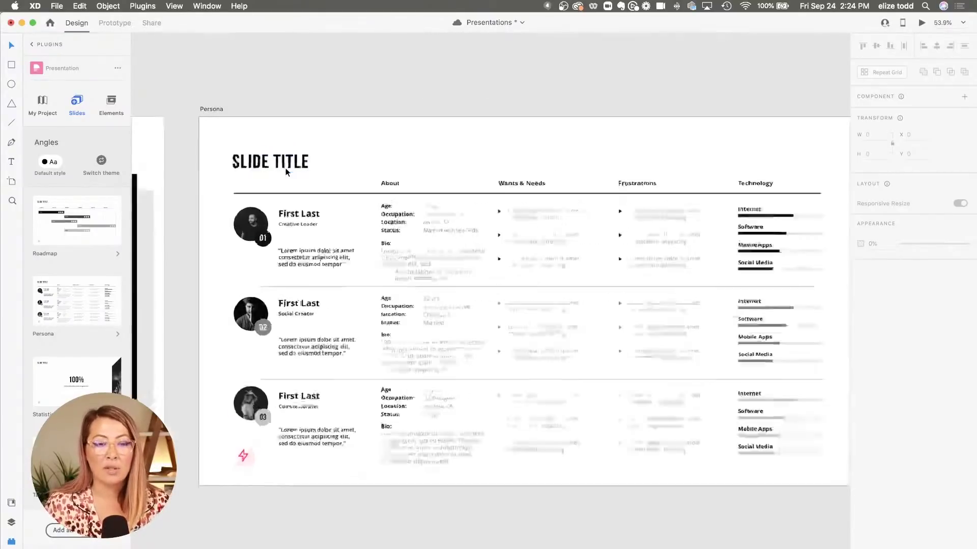
scroll(371, 266, "up", 3)
scroll(371, 267, "down", 3)
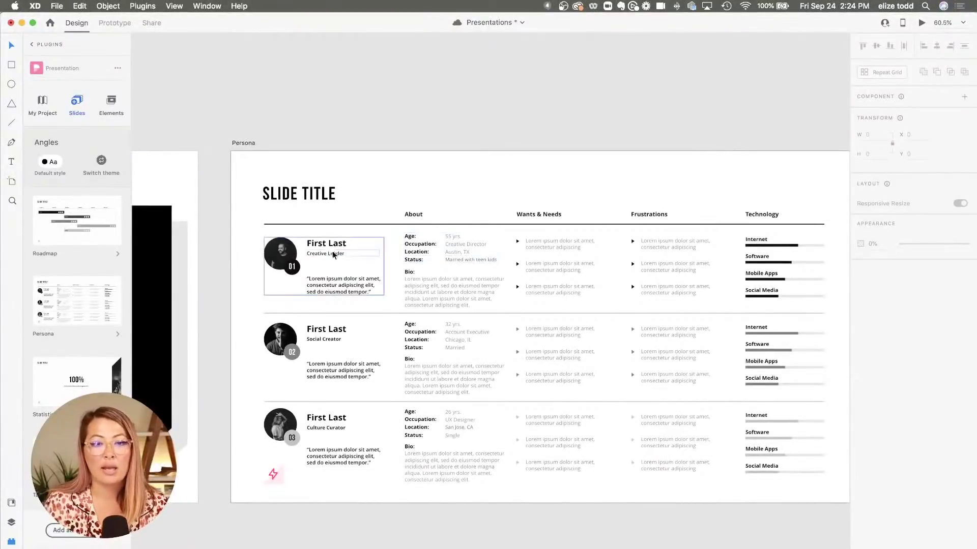
scroll(332, 249, "down", 2)
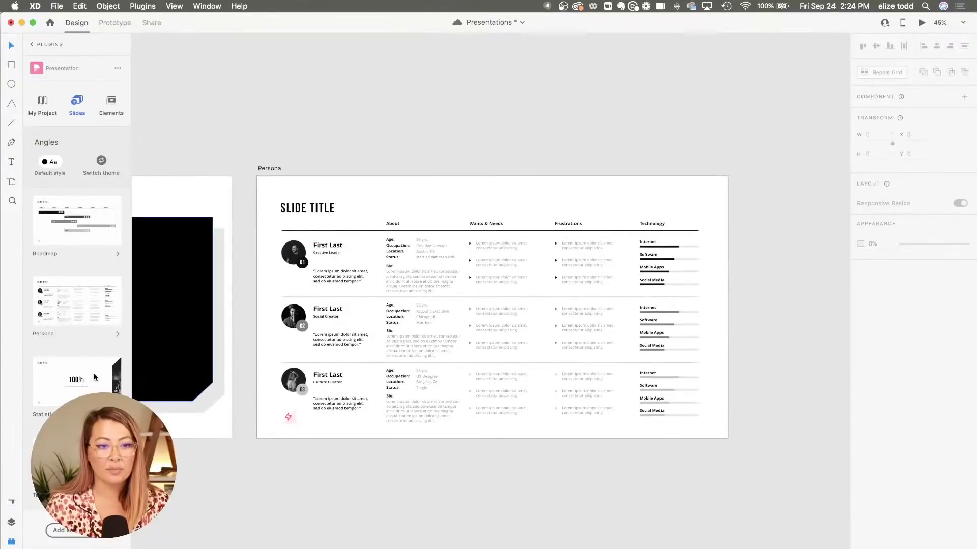
- Add the Venn Diagram and Bar Chart slides from the Angles theme and save the document
scroll(94, 377, "down", 6)
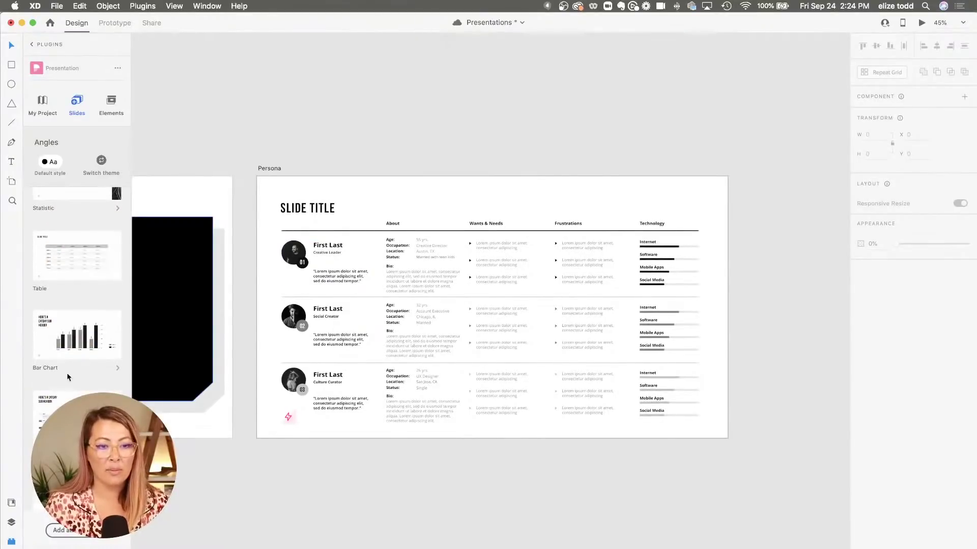
left_click(72, 400)
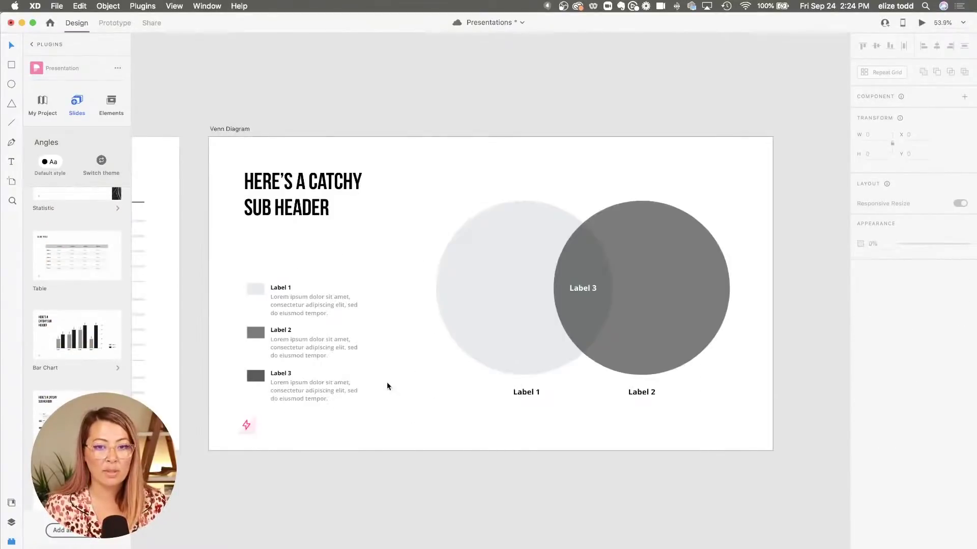
left_click(90, 337)
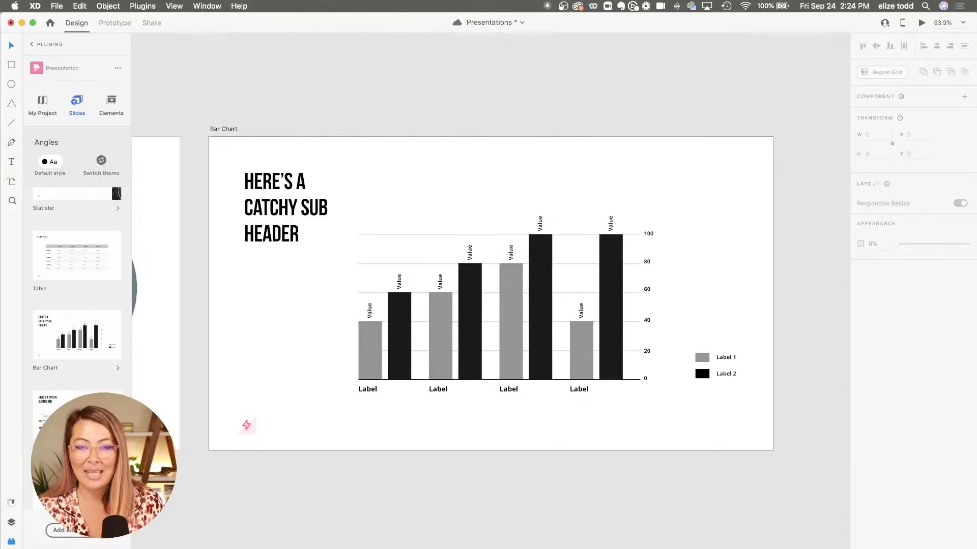
key("super+s")
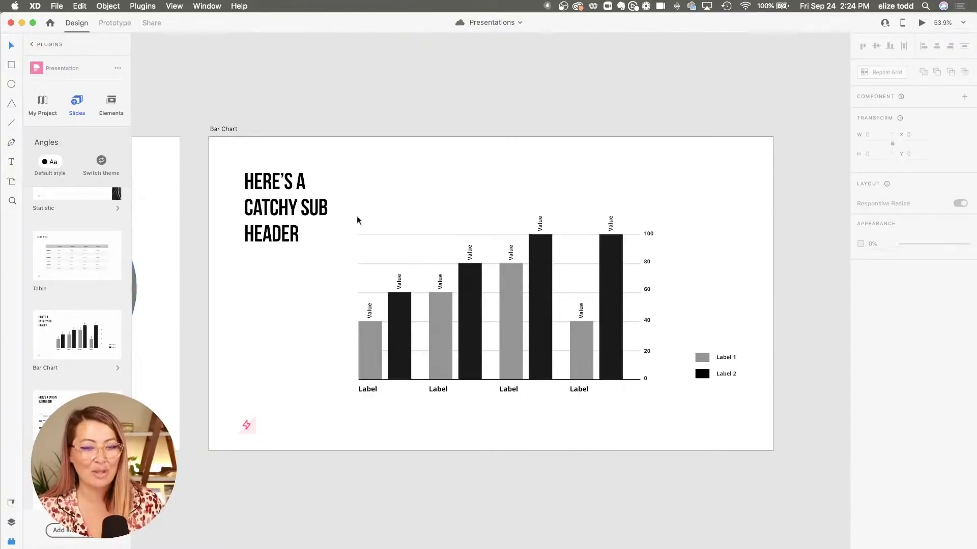
- Hide the Presentation plugin and select all the artboards from the first Cover to the Bar Chart
scroll(429, 111, "down", 3)
scroll(428, 112, "down", 2)
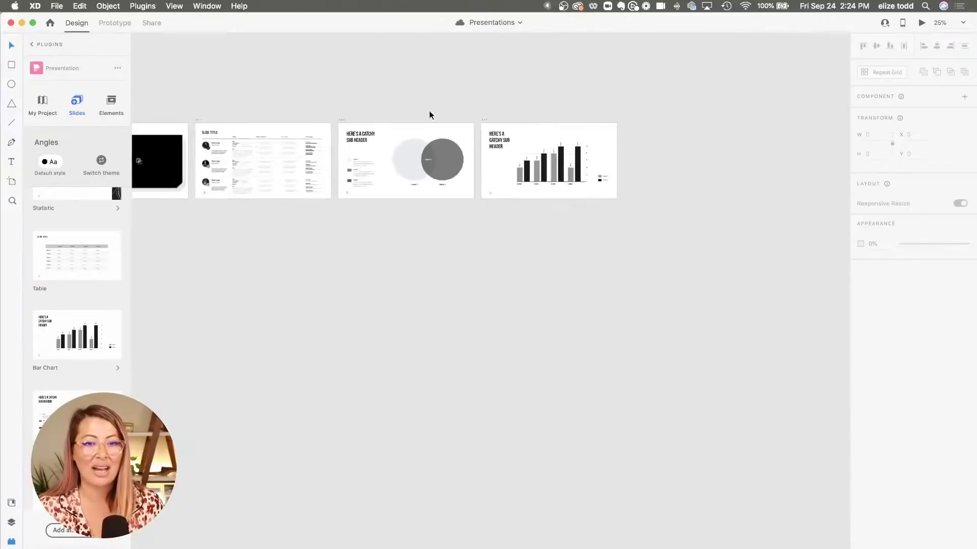
scroll(428, 111, "down", 3)
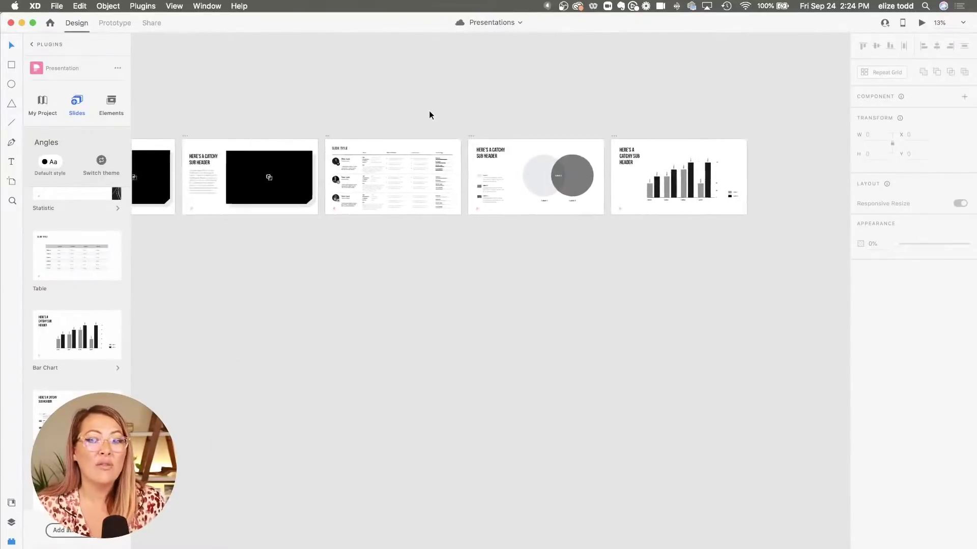
scroll(429, 111, "down", 2)
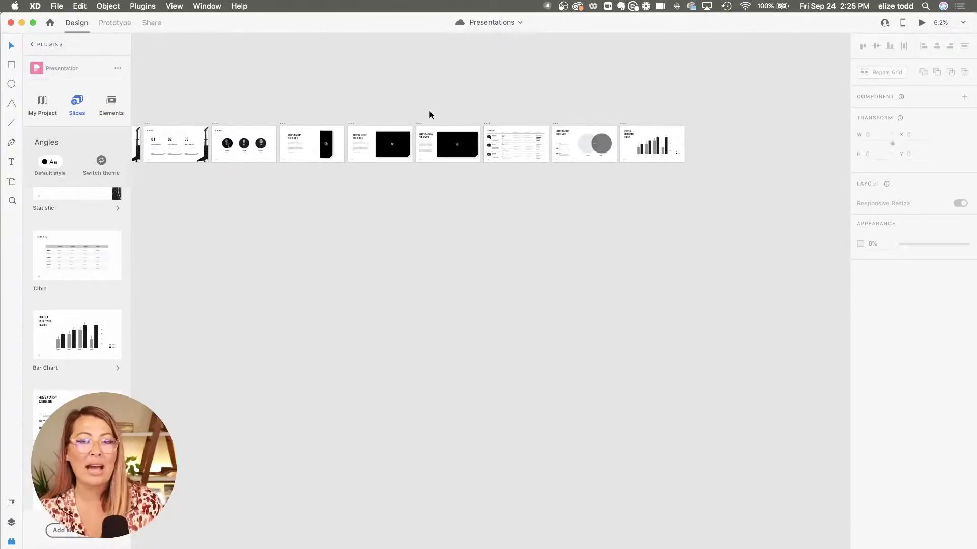
scroll(429, 111, "down", 2)
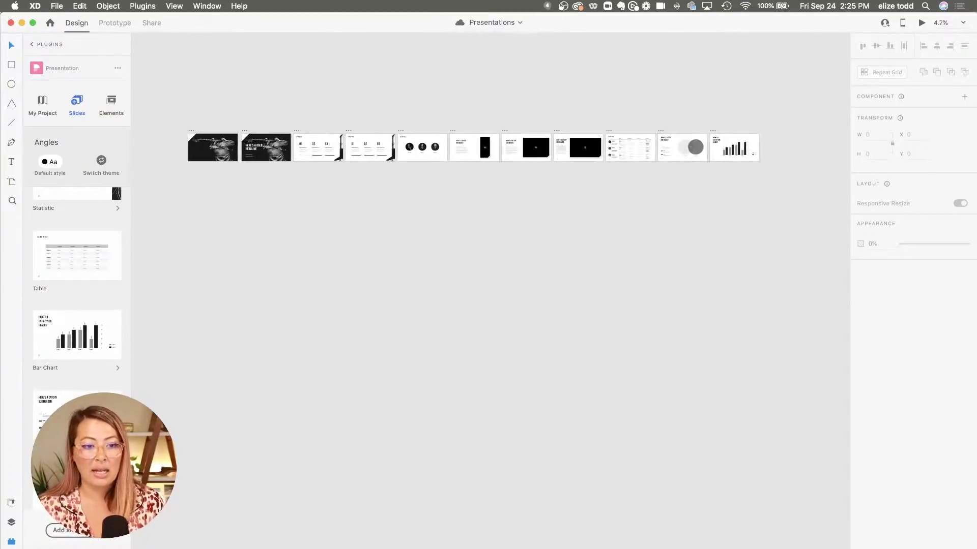
left_click(11, 542)
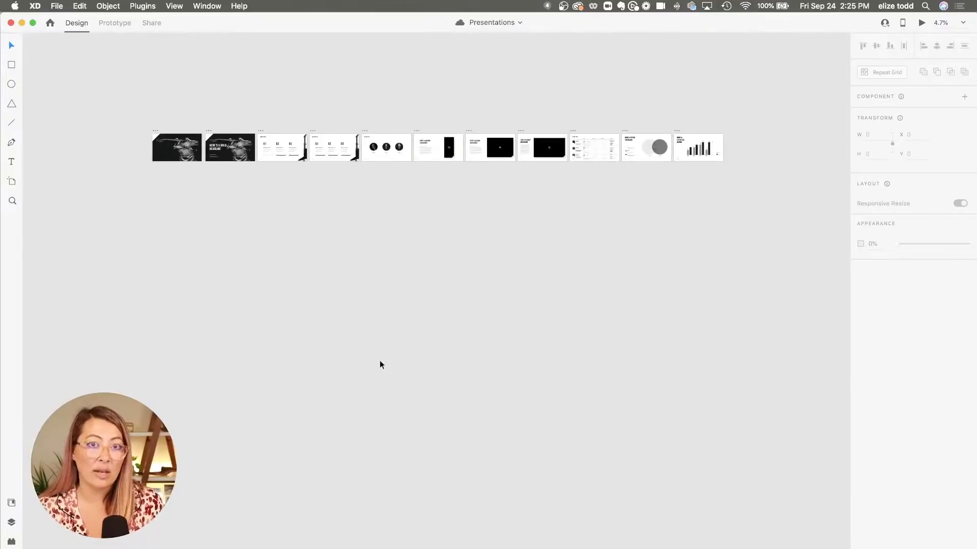
left_click_drag(777, 205, 121, 100)
- Create a shareable link for the selected artboards and update it with the view setting Presentation
scroll(122, 101, "up", 5)
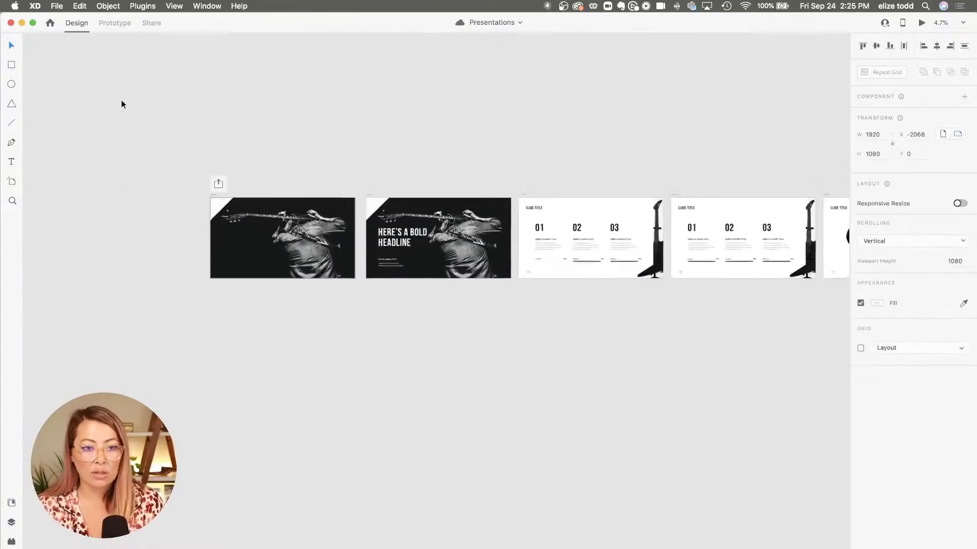
scroll(258, 152, "up", 2)
scroll(169, 186, "up", 3)
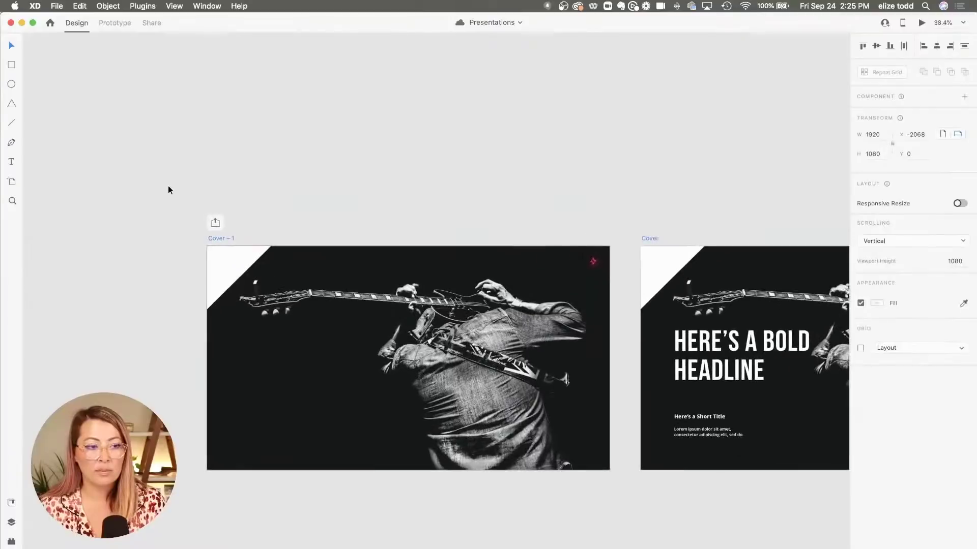
left_click(218, 223)
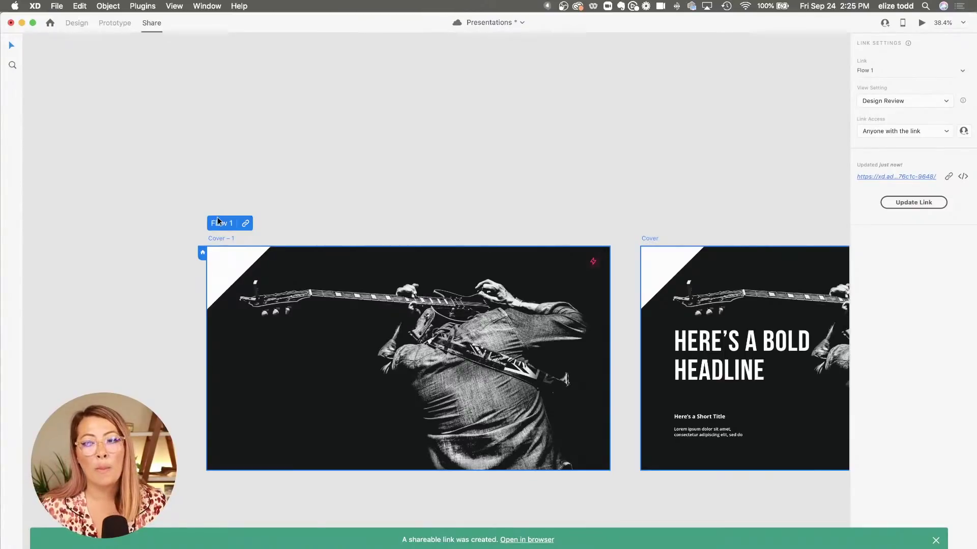
left_click(904, 100)
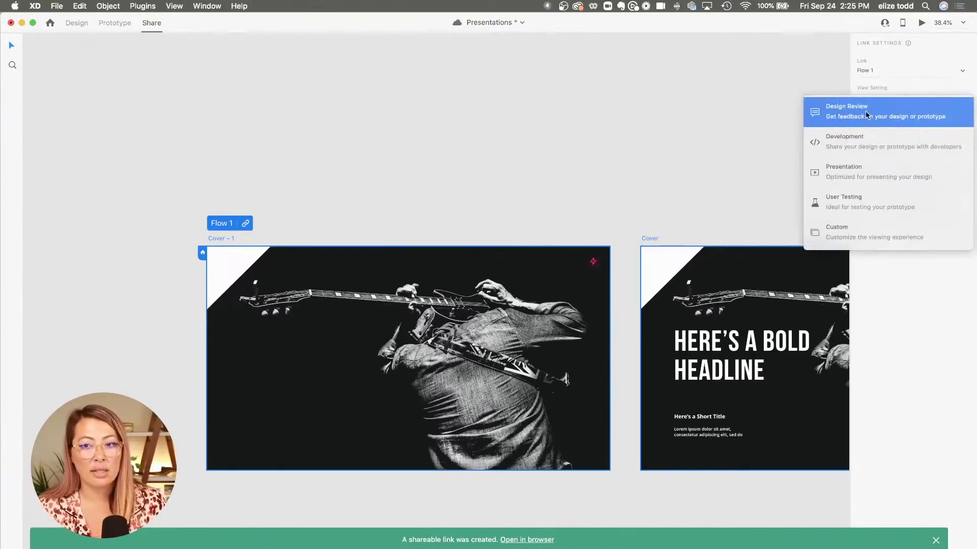
left_click(867, 171)
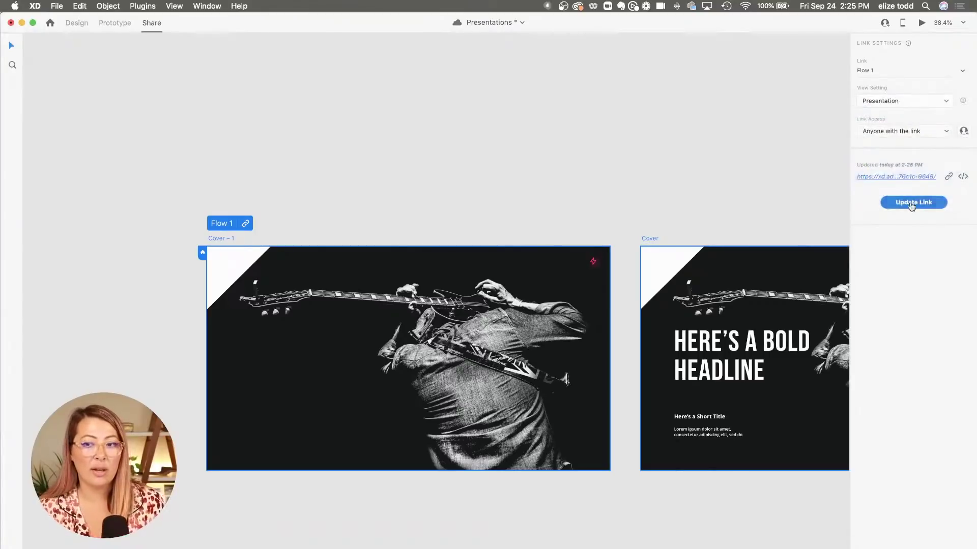
left_click(912, 203)
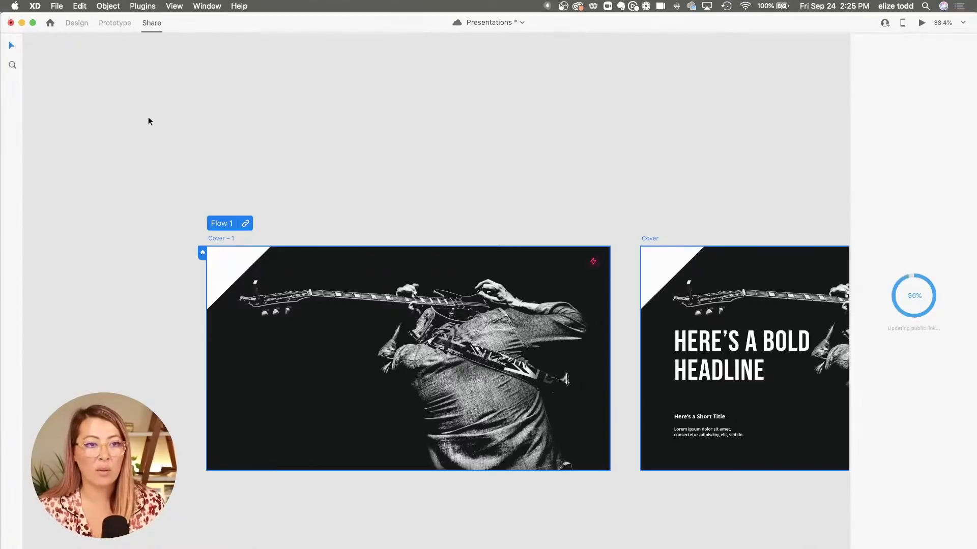
- Minimize the open XD documents and switch to the shared Flow 1 presentation in Chrome
left_click(22, 23)
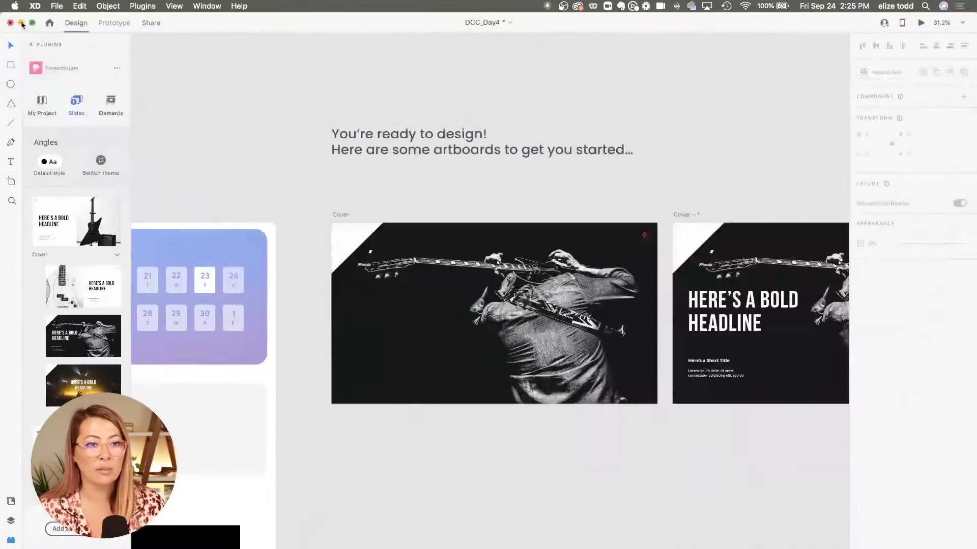
left_click(22, 23)
left_click(484, 27)
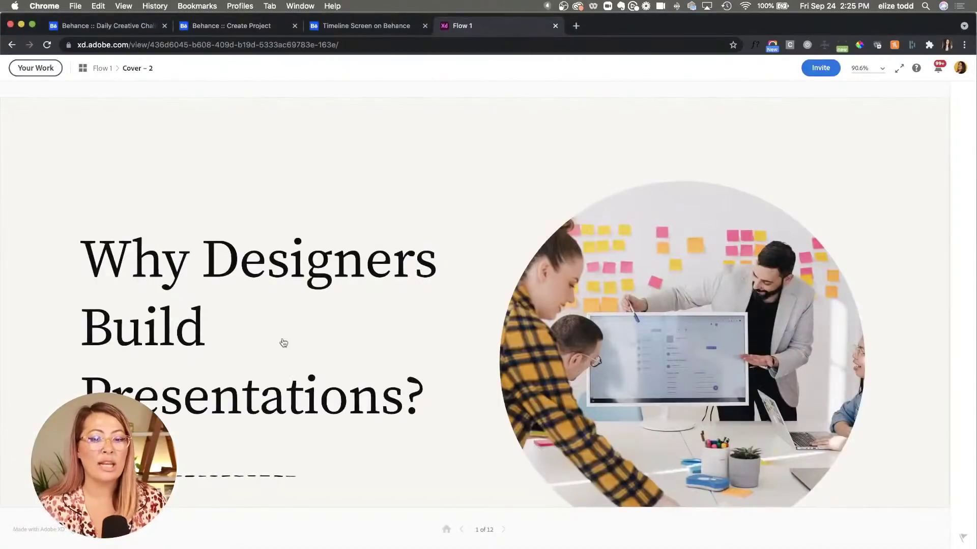
- Advance the shared presentation to its second slide, show it in full screen and continue to the Stakeholder Buy-in slide
left_click(502, 531)
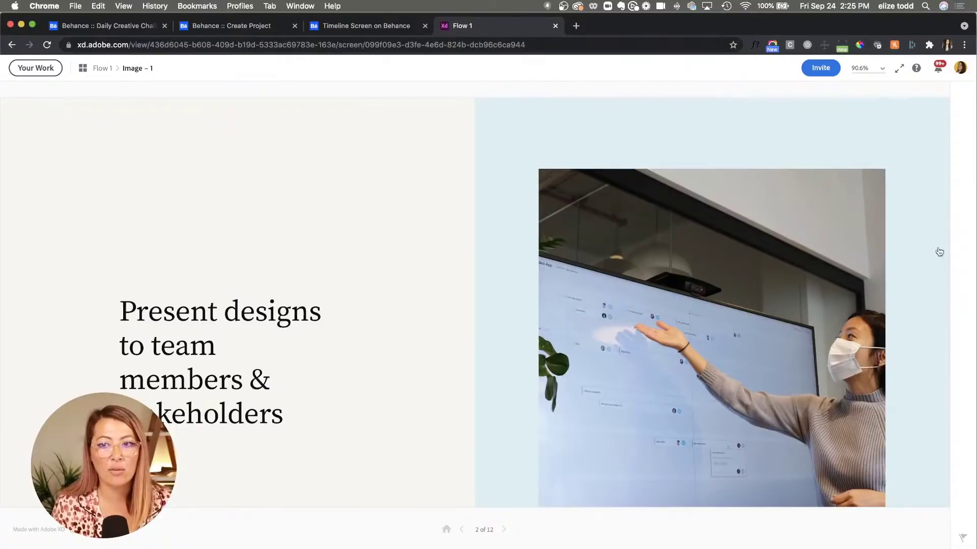
left_click(899, 68)
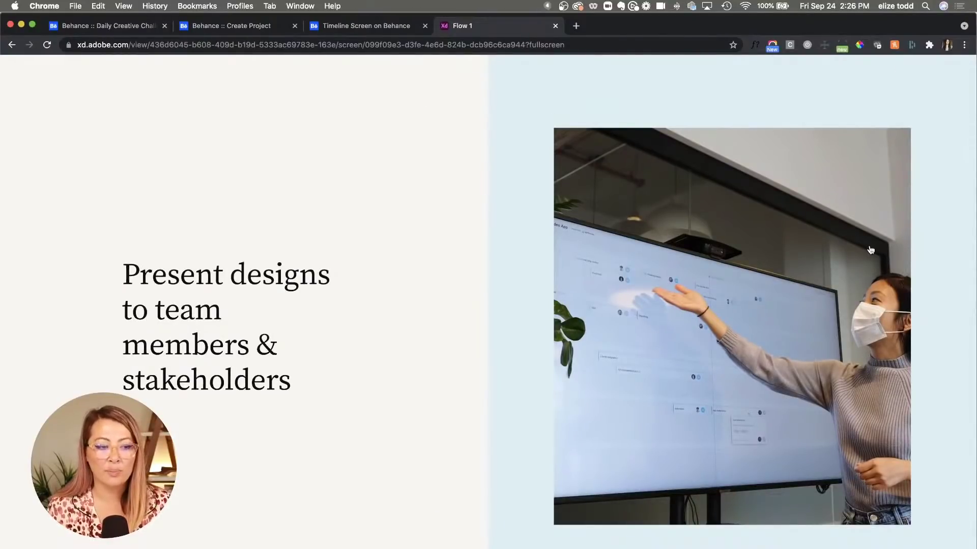
left_click(771, 250)
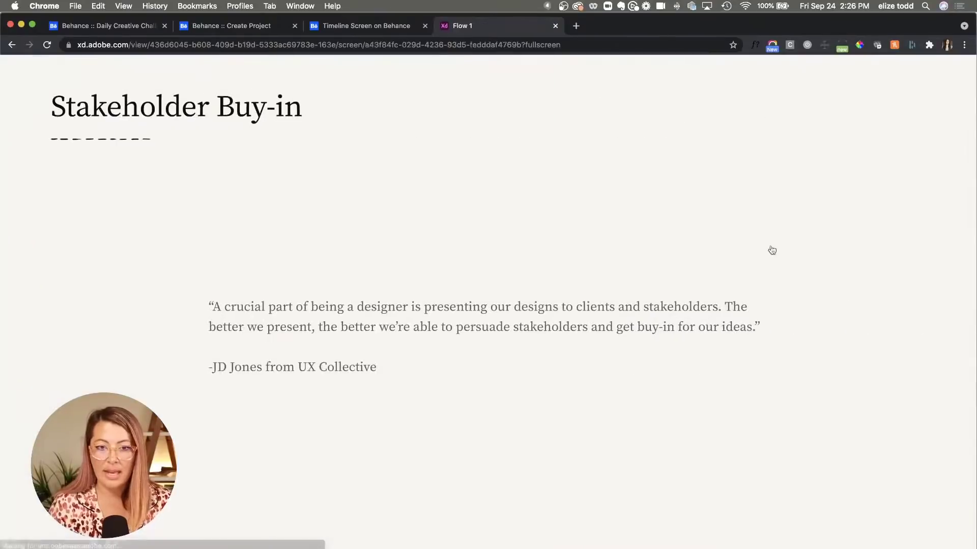